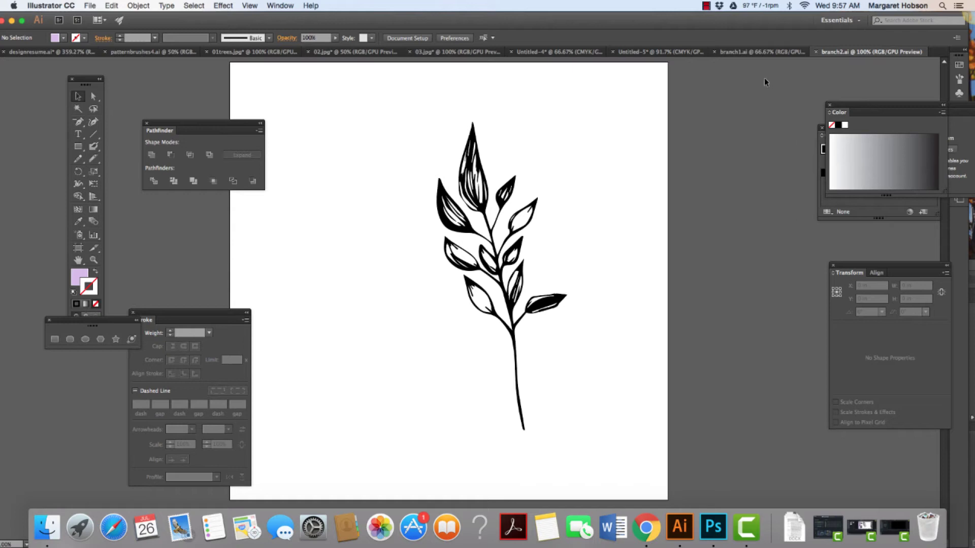
Create a new document with a single artboard 6 in wide and 4 in high
{"action": "left_click", "coordinate": [750, 53]}
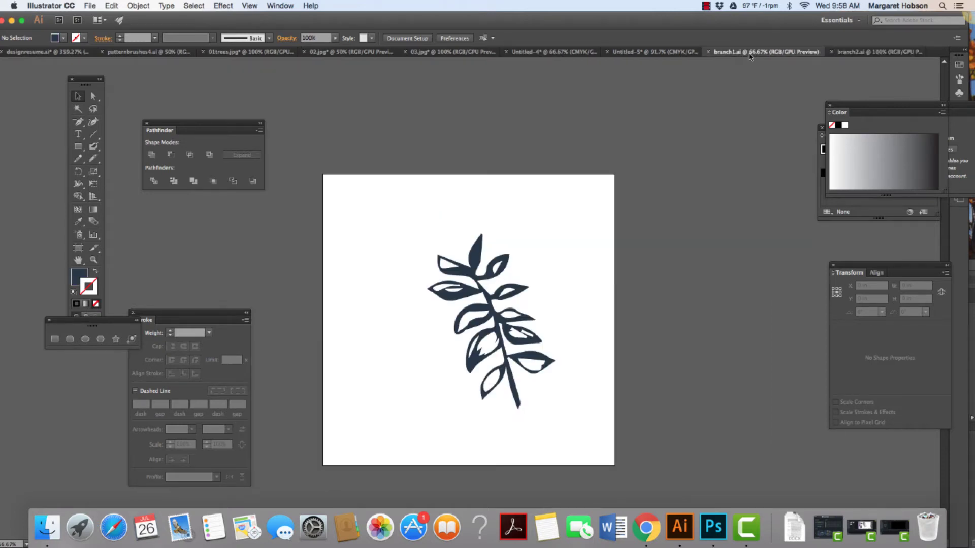
{"action": "left_click", "coordinate": [860, 53]}
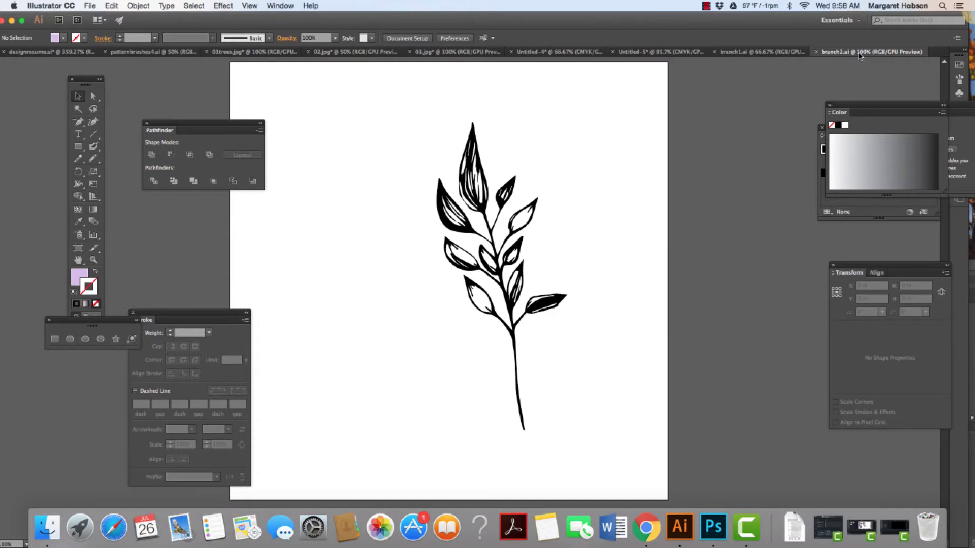
{"action": "left_click", "coordinate": [90, 5]}
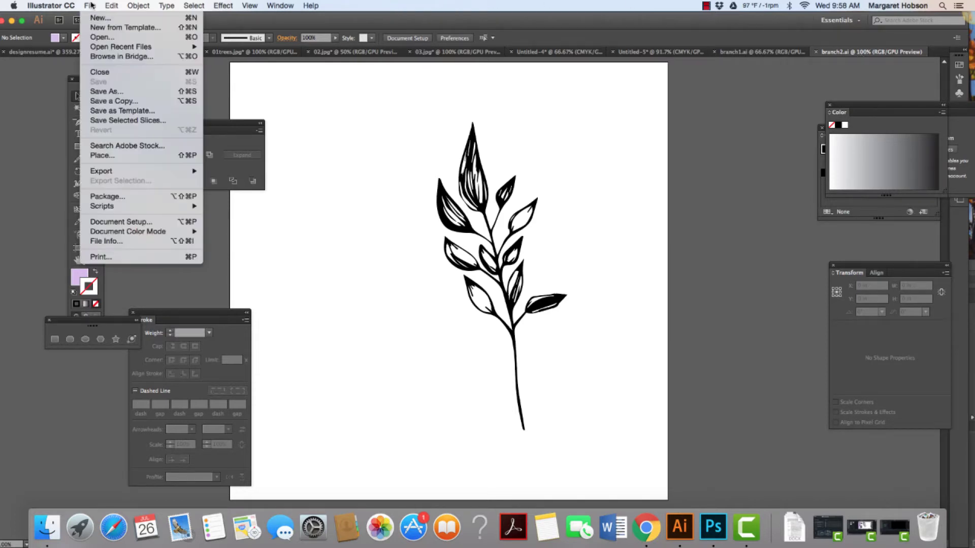
{"action": "left_click", "coordinate": [101, 18]}
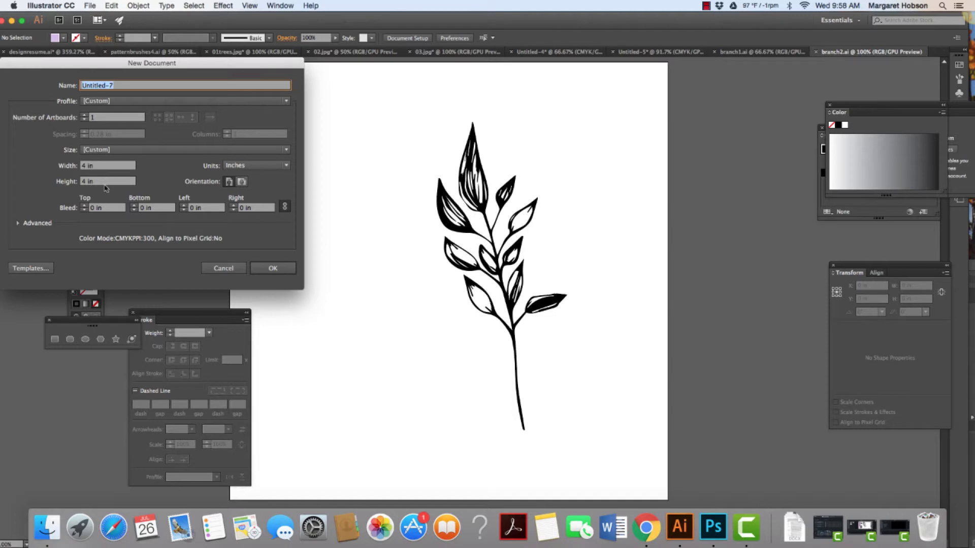
{"action": "left_click", "coordinate": [86, 168]}
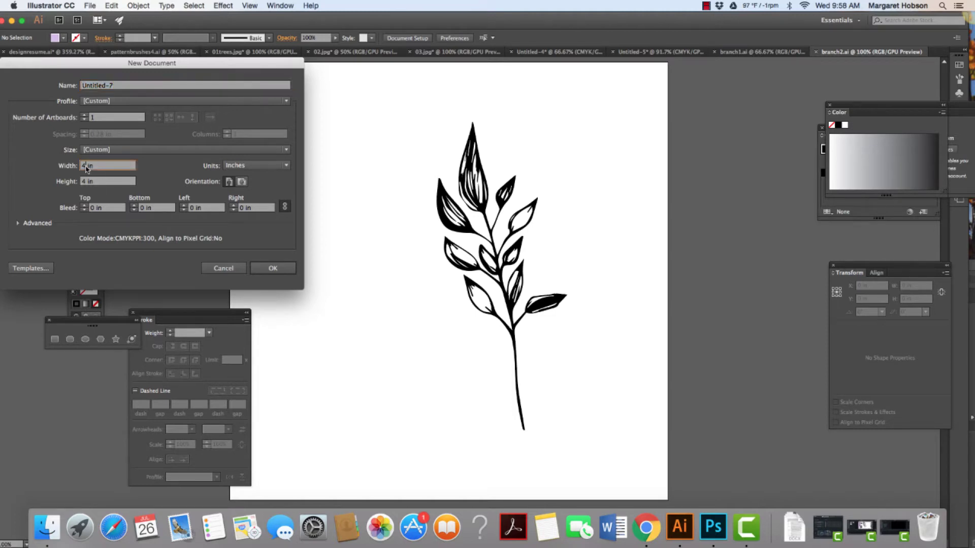
{"action": "left_click_drag", "start_coordinate": [94, 168], "coordinate": [72, 168]}
{"action": "type", "text": "8"}
{"action": "left_click", "coordinate": [279, 271]}
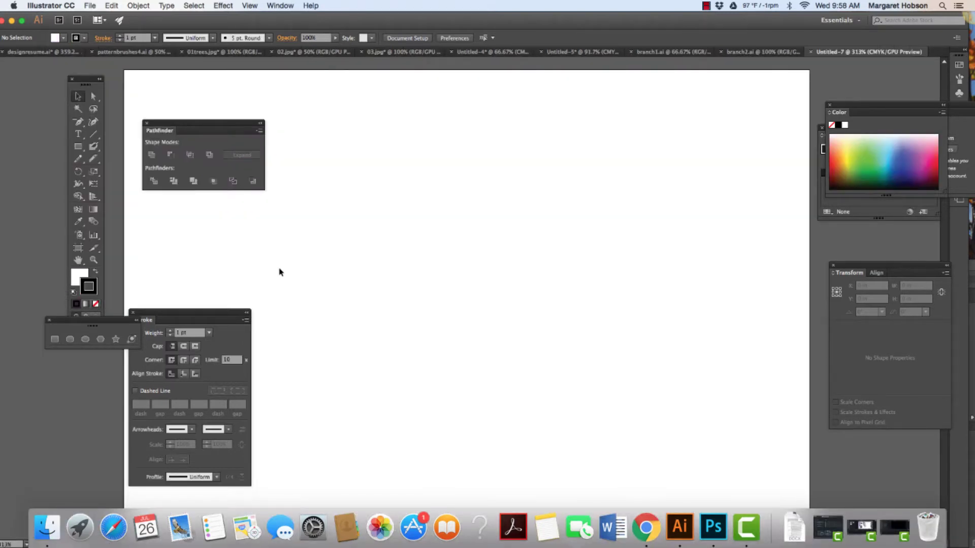
{"action": "key", "text": "super+minus"}
{"action": "key", "text": "super+minus"}
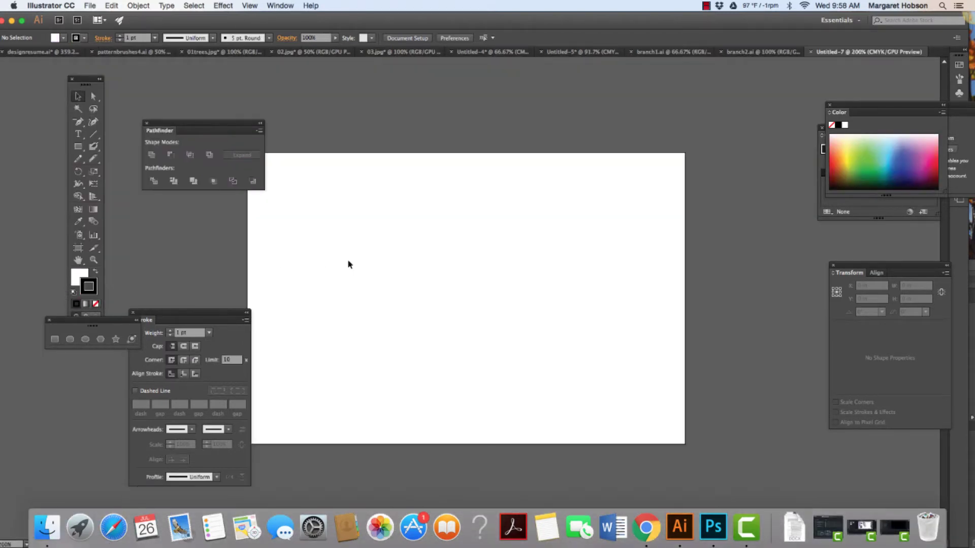
Copy the black branch from branch2.ai and paste it into the new document
{"action": "left_click", "coordinate": [747, 53]}
{"action": "left_click_drag", "start_coordinate": [380, 100], "coordinate": [592, 460]}
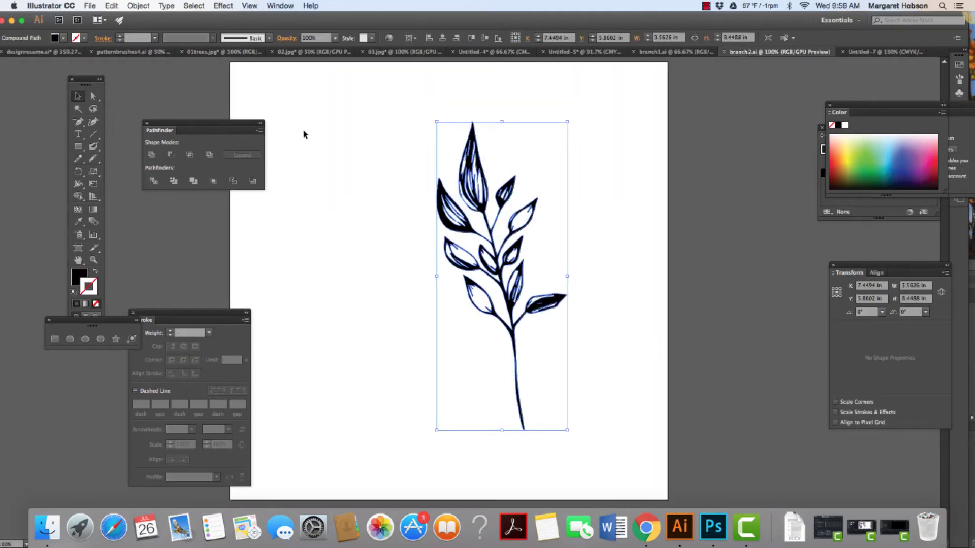
{"action": "left_click", "coordinate": [108, 6]}
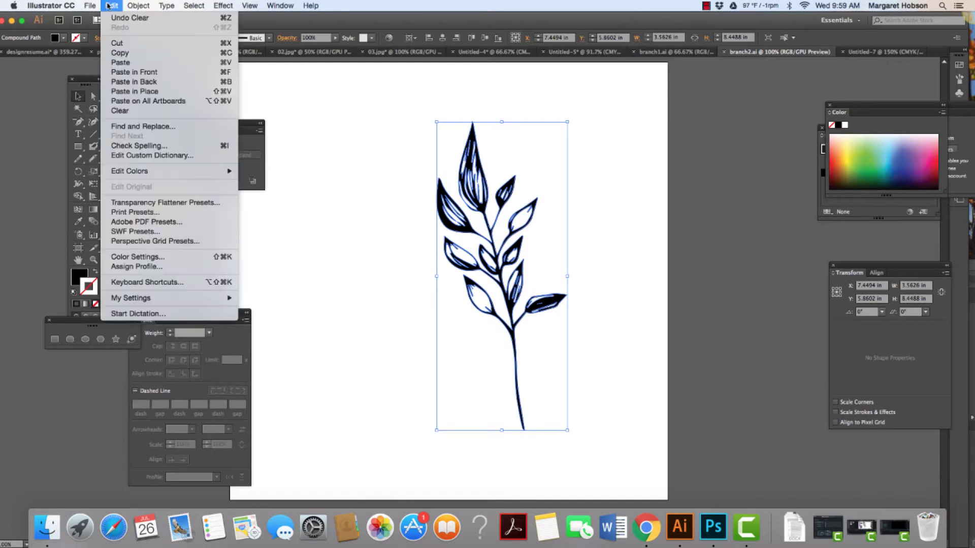
{"action": "left_click", "coordinate": [126, 57]}
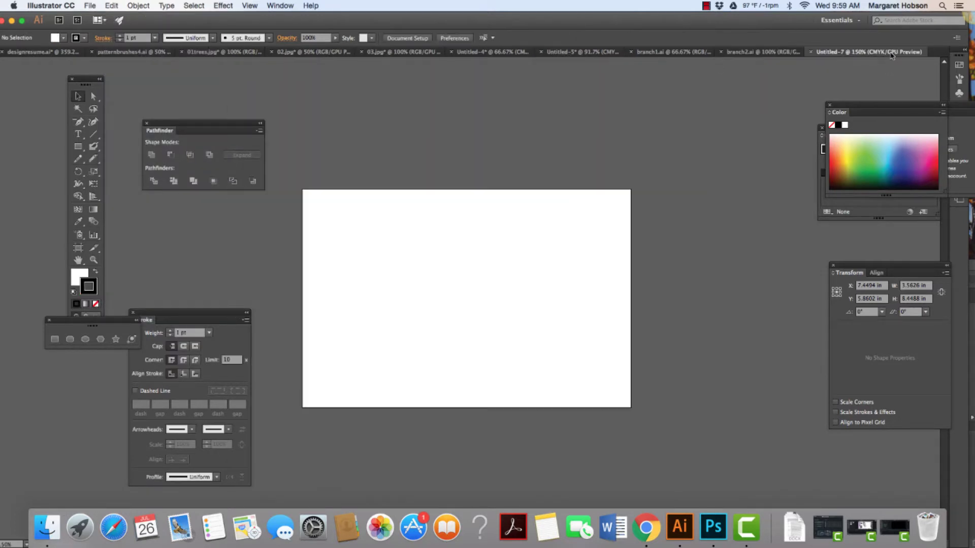
{"action": "left_click", "coordinate": [887, 51]}
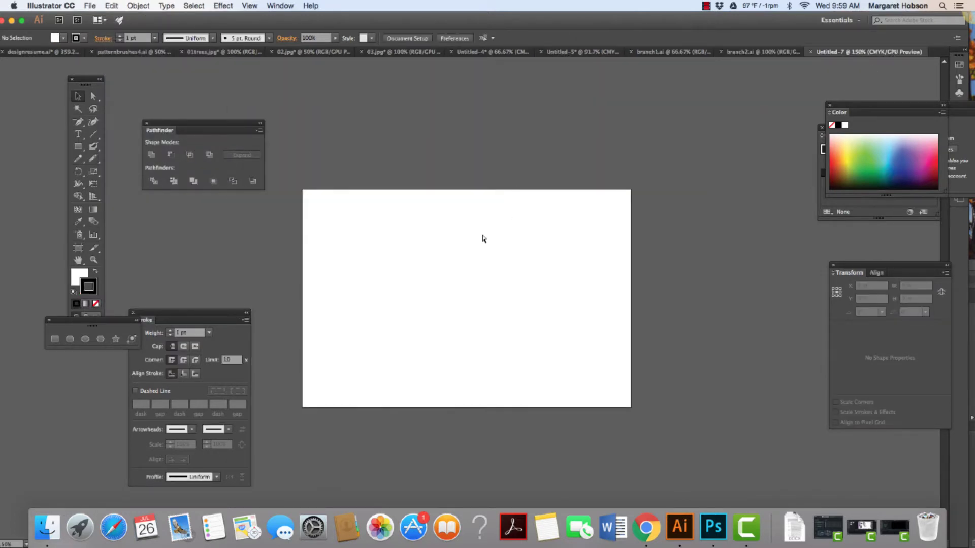
{"action": "key", "text": "super+v"}
{"action": "left_click", "coordinate": [619, 234]}
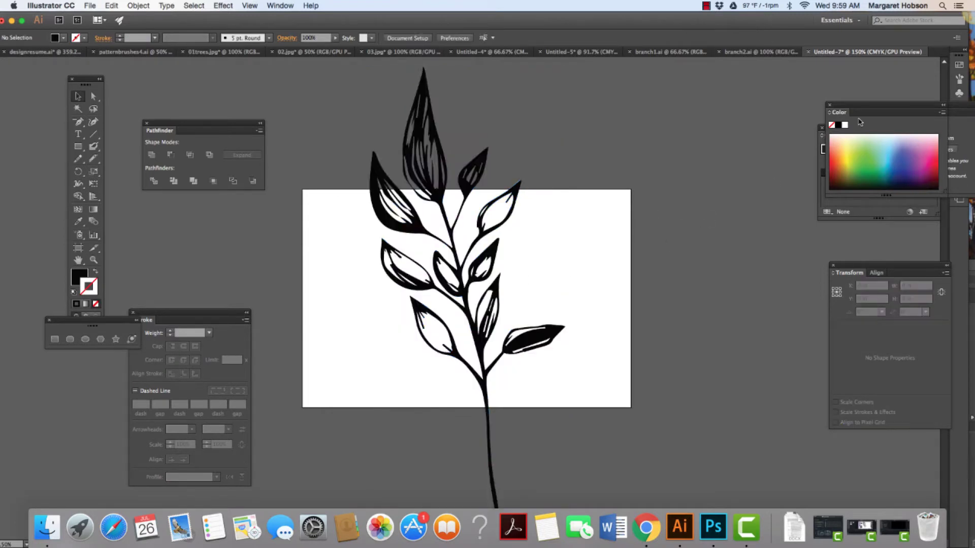
Copy the navy branch from branch1.ai and paste it into the new document
{"action": "left_click", "coordinate": [667, 52]}
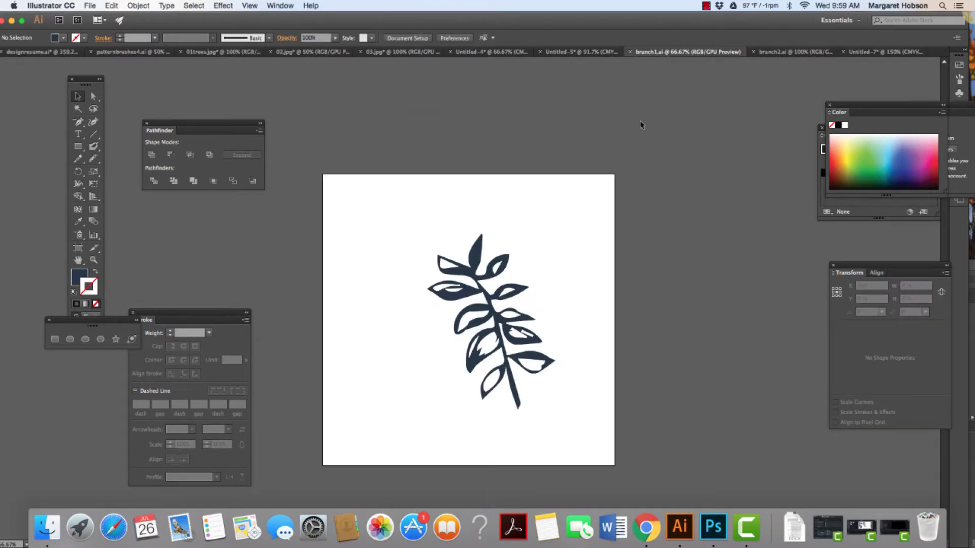
{"action": "left_click_drag", "start_coordinate": [396, 222], "coordinate": [561, 425]}
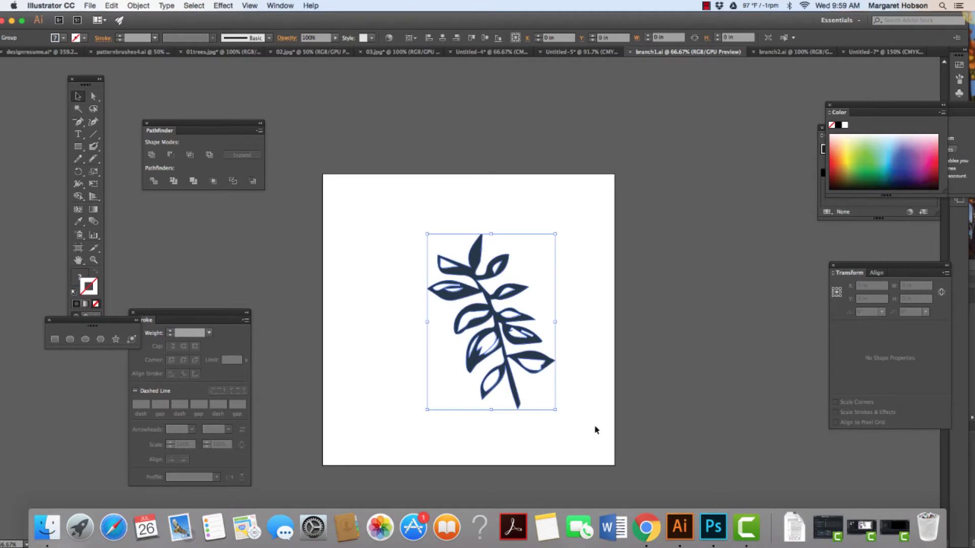
{"action": "left_click", "coordinate": [112, 6]}
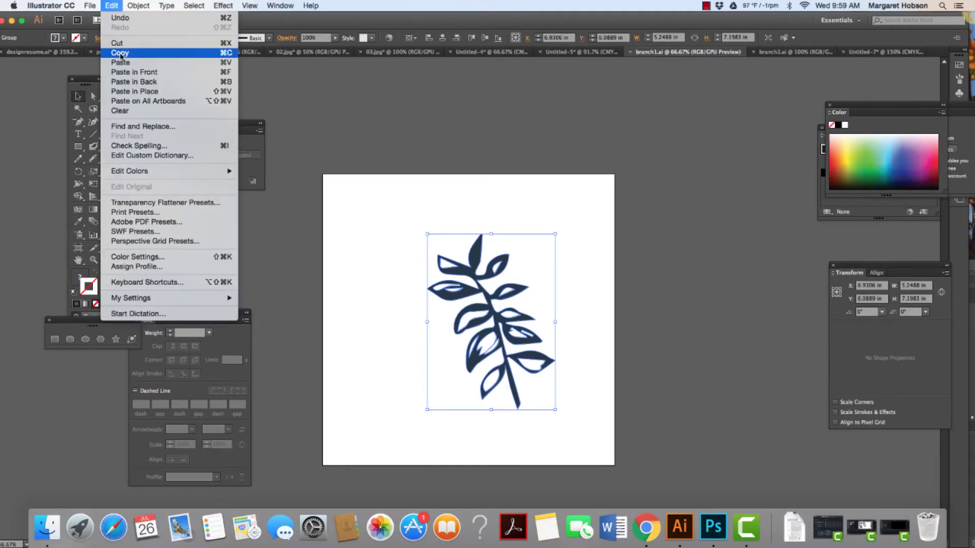
{"action": "left_click", "coordinate": [112, 43]}
{"action": "left_click", "coordinate": [884, 52]}
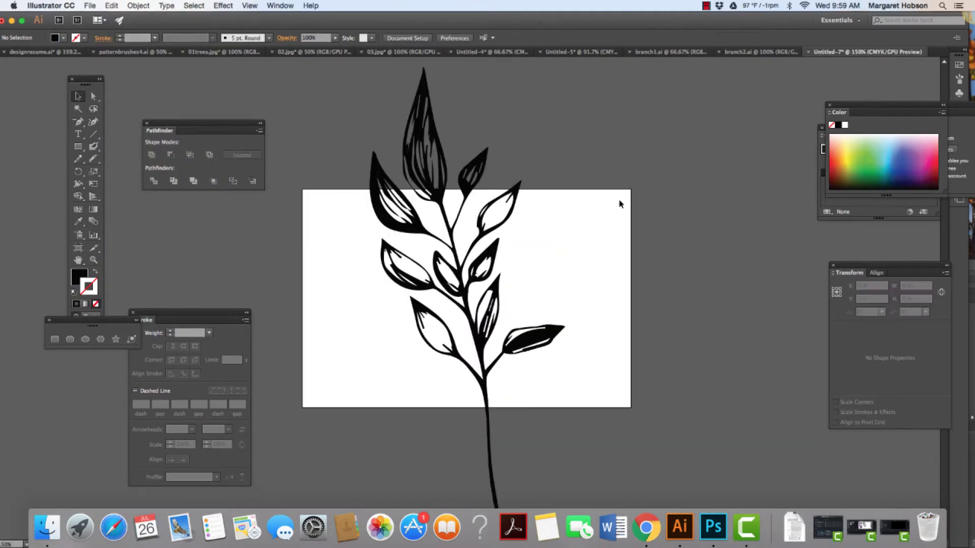
{"action": "key", "text": "super+v"}
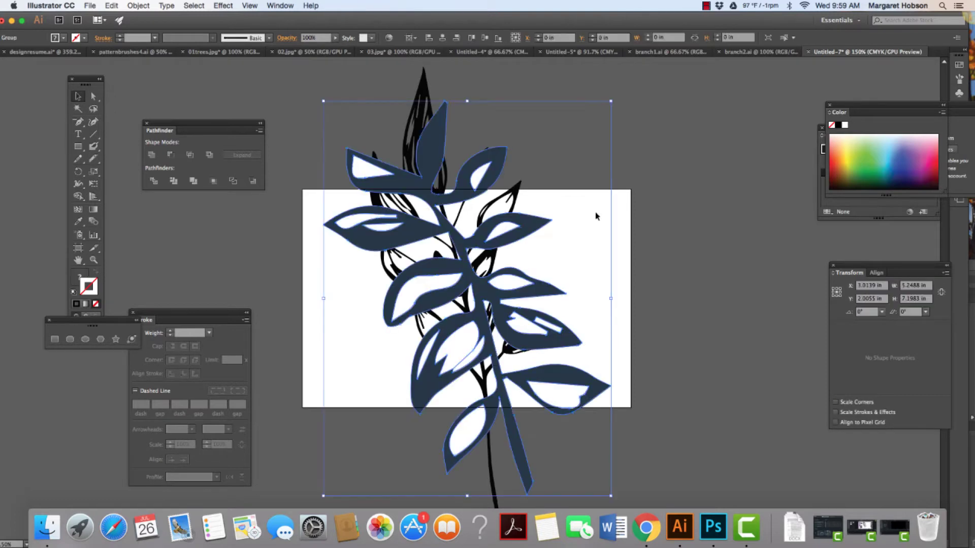
Move the navy branch off the artboard, clear of its upper-right corner
{"action": "left_click_drag", "start_coordinate": [436, 199], "coordinate": [693, 148]}
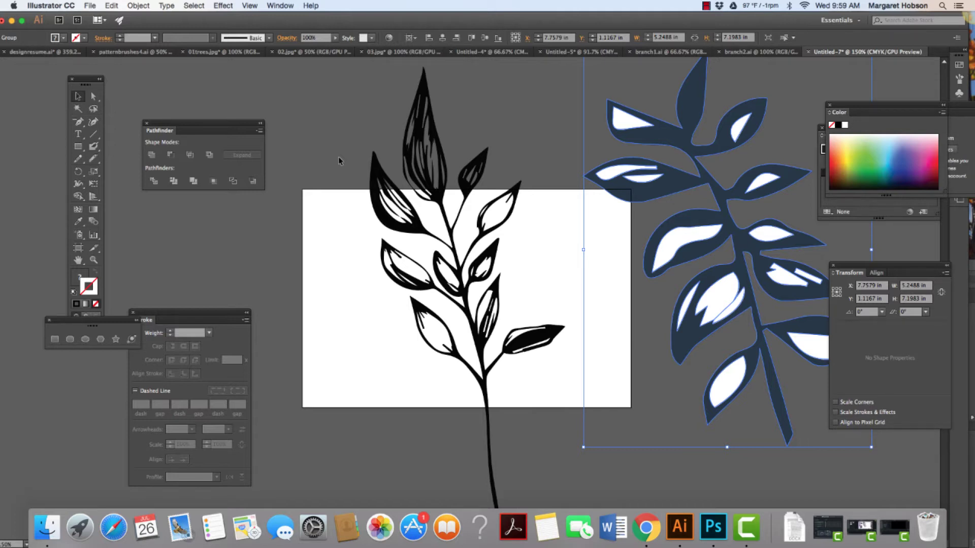
{"action": "key", "text": "a"}
{"action": "key", "text": "super+minus"}
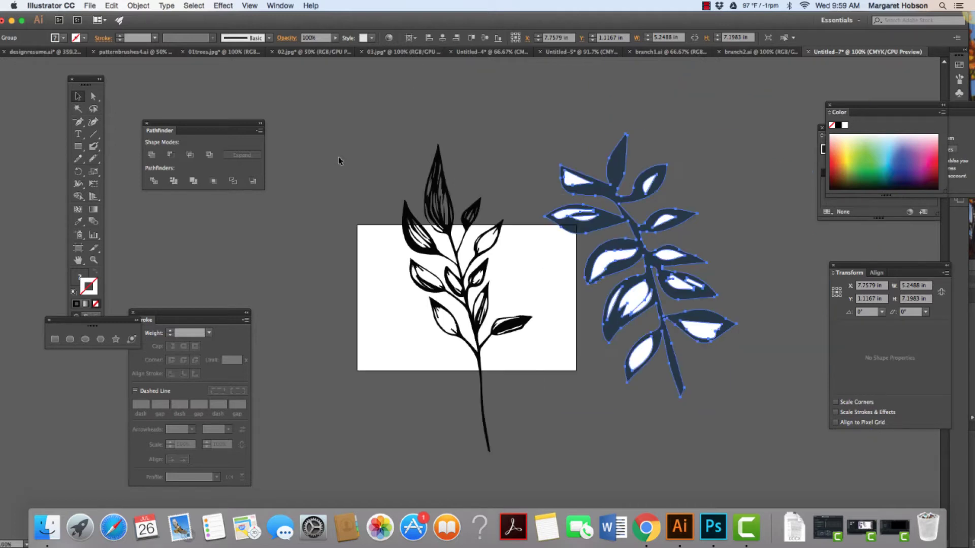
{"action": "key", "text": "super+minus"}
{"action": "key", "text": "v"}
{"action": "left_click_drag", "start_coordinate": [562, 227], "coordinate": [656, 169]}
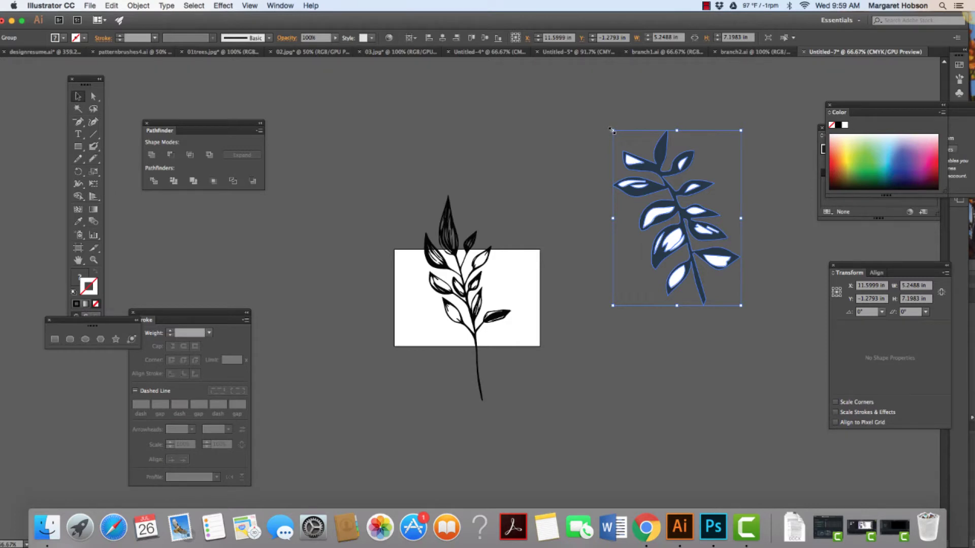
Scale the navy branch down slightly to about 5.17 by 6.96 in
{"action": "mouse_move", "coordinate": [612, 131]}
{"action": "left_mouse_down"}
{"action": "mouse_move", "coordinate": [661, 165]}
{"action": "mouse_move", "coordinate": [592, 113]}
{"action": "mouse_move", "coordinate": [681, 178]}
{"action": "mouse_move", "coordinate": [588, 124]}
{"action": "mouse_move", "coordinate": [615, 139]}
{"action": "left_mouse_up"}
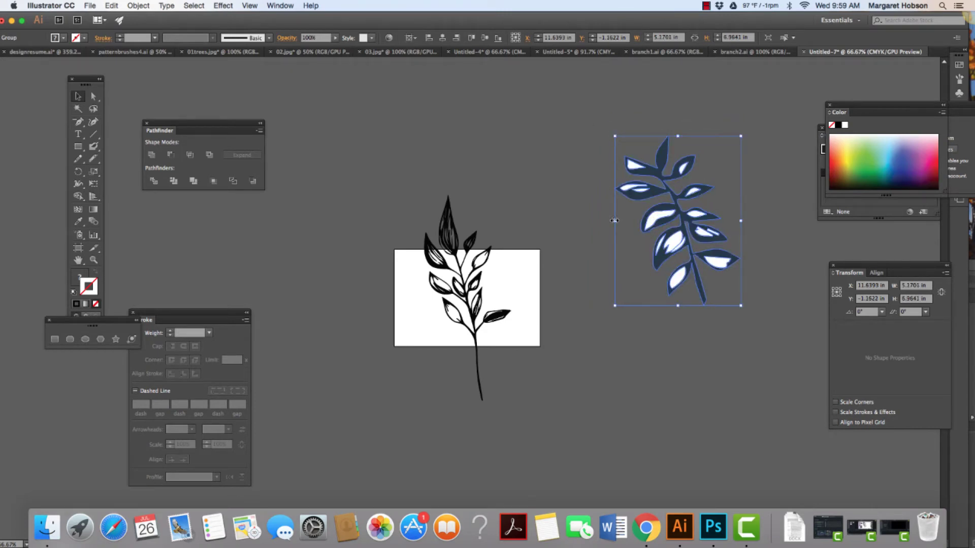
{"action": "left_click_drag", "start_coordinate": [615, 136], "coordinate": [654, 138]}
{"action": "key", "text": "super+z"}
Scale the black branch down to about 1.52 by 3.61 in and place it on the left half of the artboard
{"action": "left_click", "coordinate": [466, 288]}
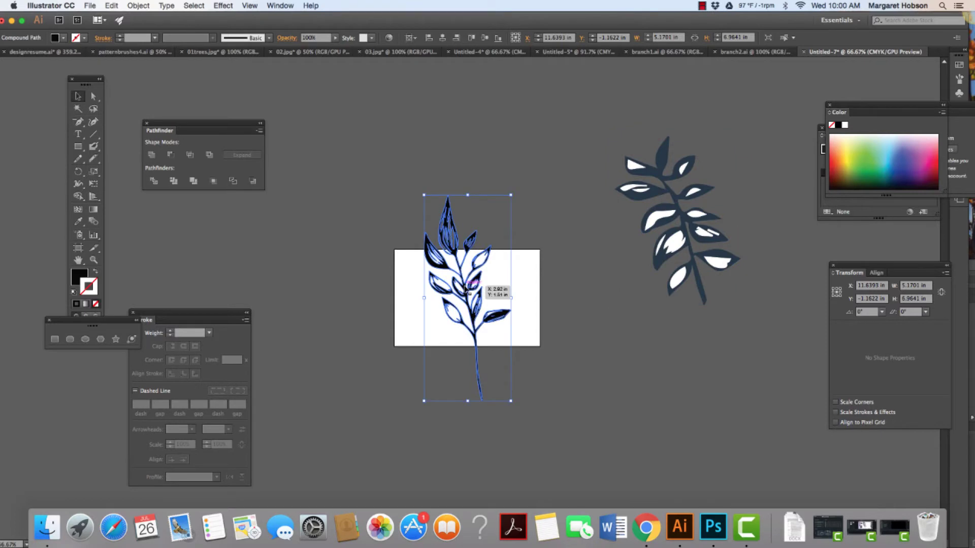
{"action": "left_click_drag", "start_coordinate": [449, 246], "coordinate": [349, 158]}
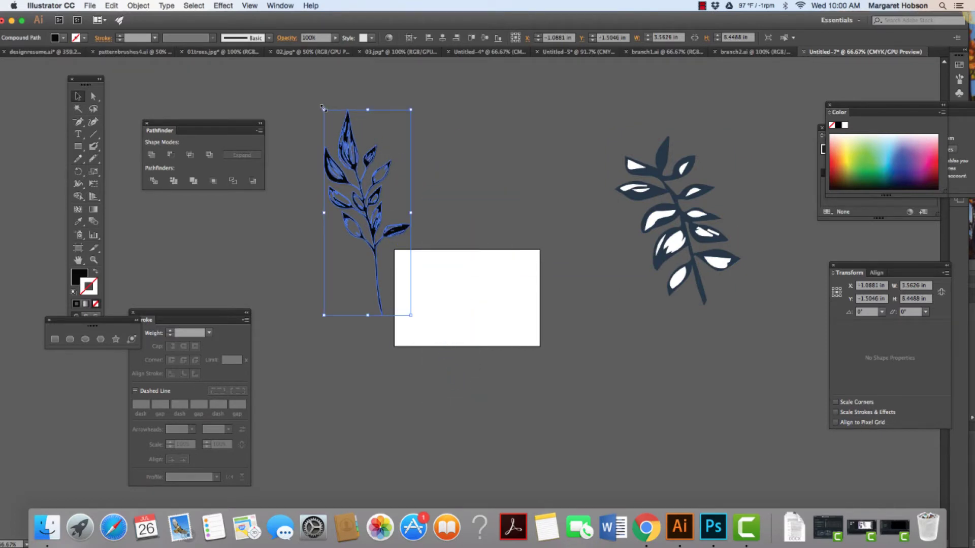
{"action": "left_click_drag", "start_coordinate": [323, 107], "coordinate": [374, 228]}
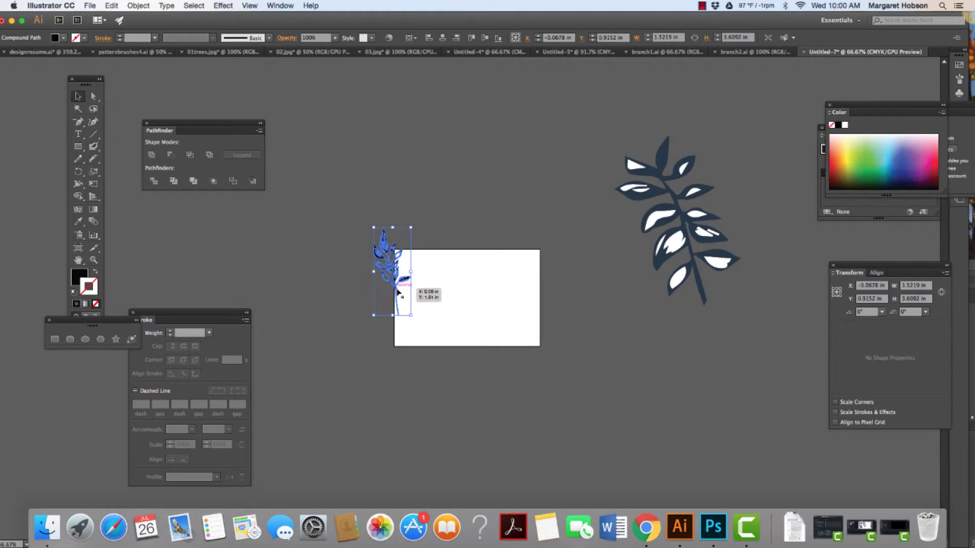
{"action": "left_click_drag", "start_coordinate": [397, 293], "coordinate": [451, 319]}
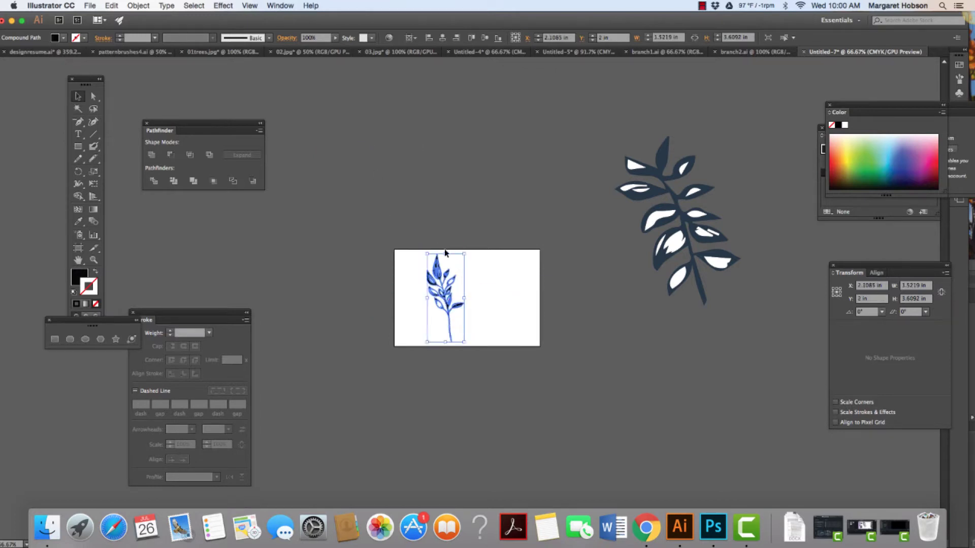
Rotate the black branch about 16.57° counterclockwise
{"action": "left_click_drag", "start_coordinate": [468, 254], "coordinate": [455, 244]}
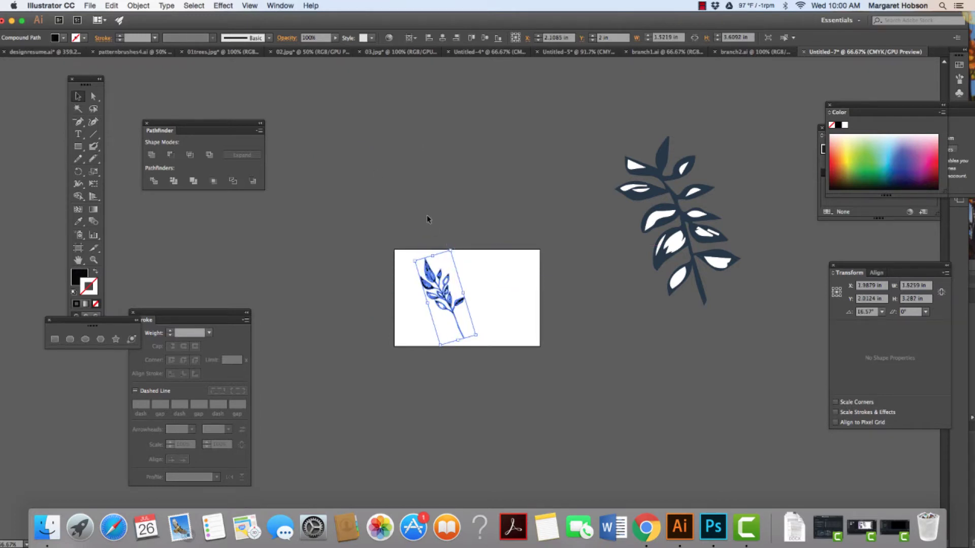
{"action": "left_click", "coordinate": [427, 219]}
{"action": "key", "text": "super+equal"}
{"action": "key", "text": "super+equal"}
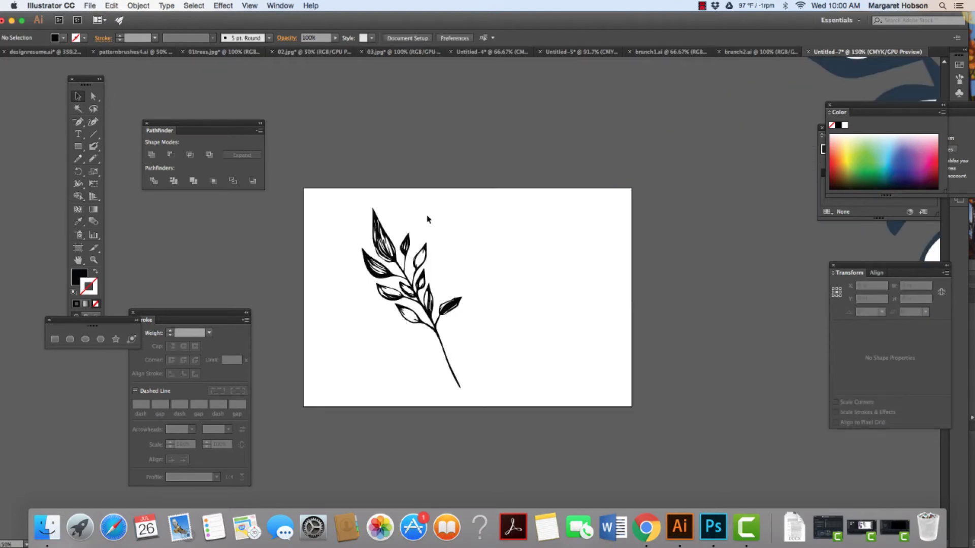
Bring the navy branch onto the artboard's right half, scaled down to about 2.11 by 2.59 in and rotated to about 308.84°
{"action": "left_click_drag", "start_coordinate": [856, 73], "coordinate": [460, 220]}
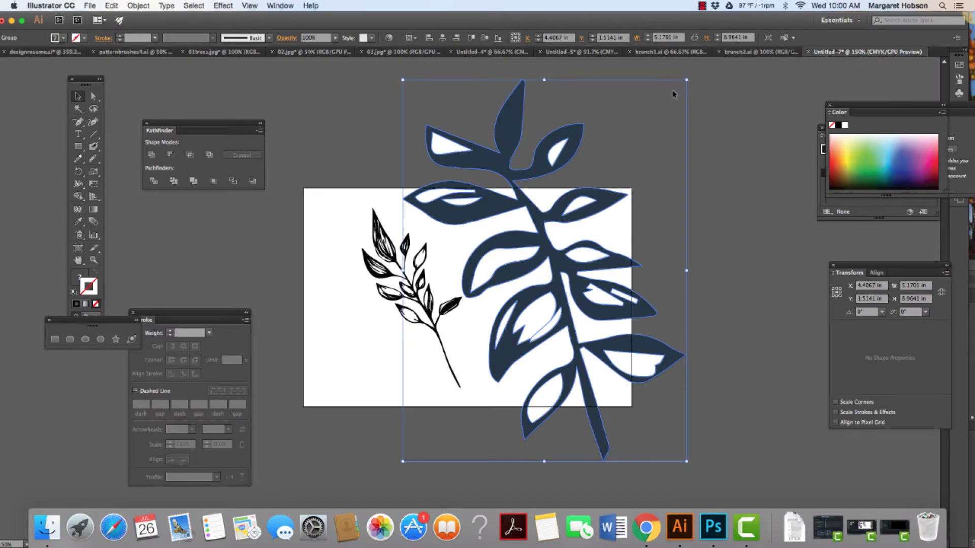
{"action": "left_click_drag", "start_coordinate": [688, 78], "coordinate": [558, 381]}
{"action": "left_click_drag", "start_coordinate": [479, 366], "coordinate": [544, 302]}
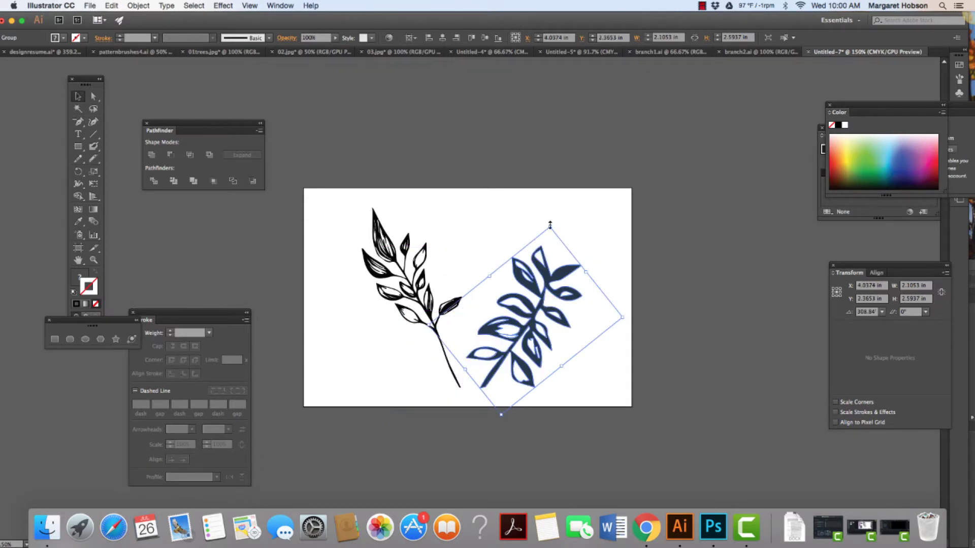
Shrink the navy branch further and place it just right of the black branch's lower stem
{"action": "left_click_drag", "start_coordinate": [547, 227], "coordinate": [550, 303]}
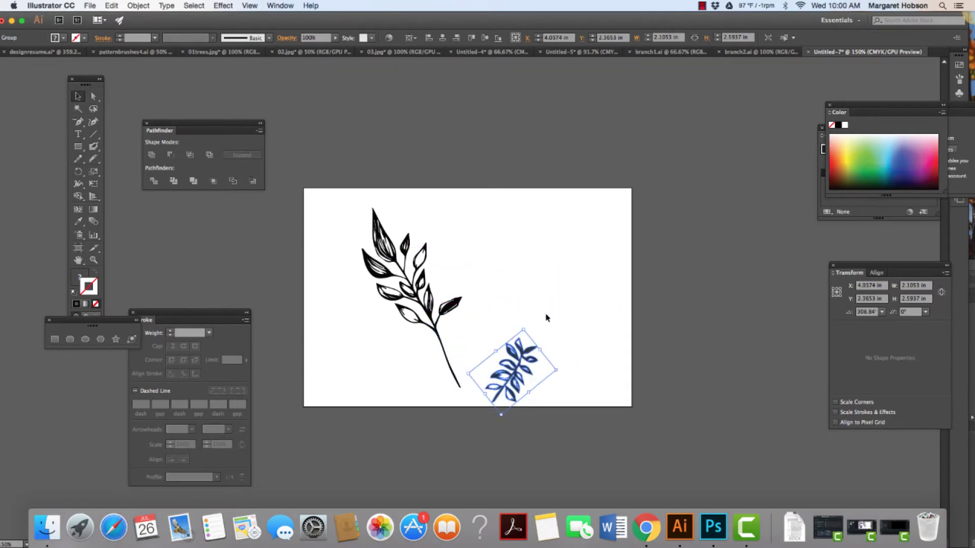
{"action": "left_click_drag", "start_coordinate": [516, 375], "coordinate": [496, 350]}
{"action": "left_click", "coordinate": [543, 354]}
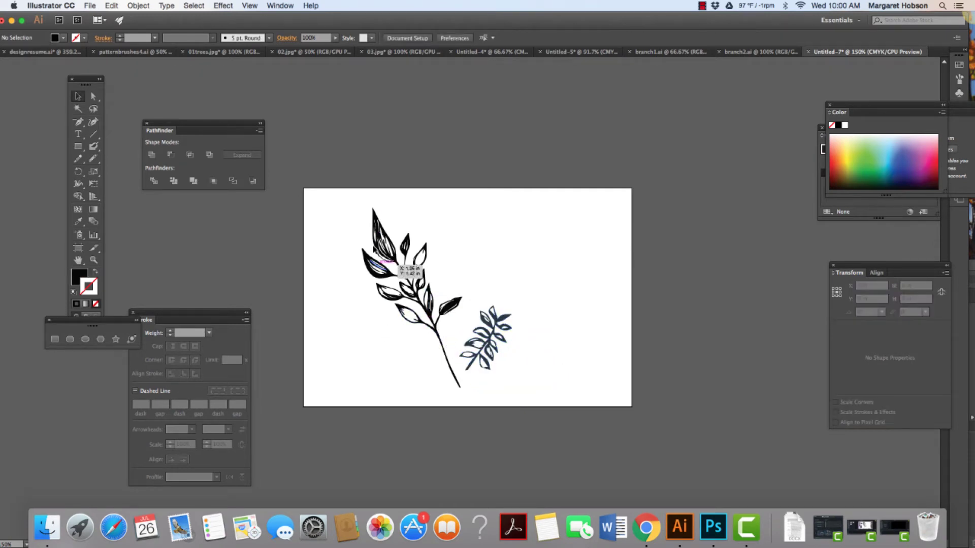
Apply a medium teal-green stroke colour to both branches
{"action": "mouse_move", "coordinate": [347, 203]}
{"action": "left_mouse_down"}
{"action": "mouse_move", "coordinate": [474, 363]}
{"action": "mouse_move", "coordinate": [534, 400]}
{"action": "left_mouse_up"}
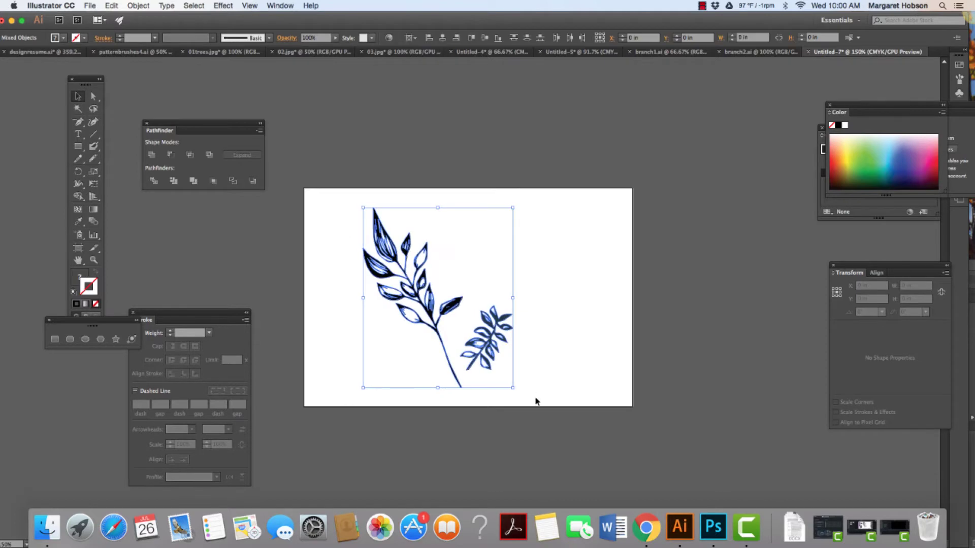
{"action": "left_click", "coordinate": [83, 288]}
{"action": "double_click", "coordinate": [84, 288]}
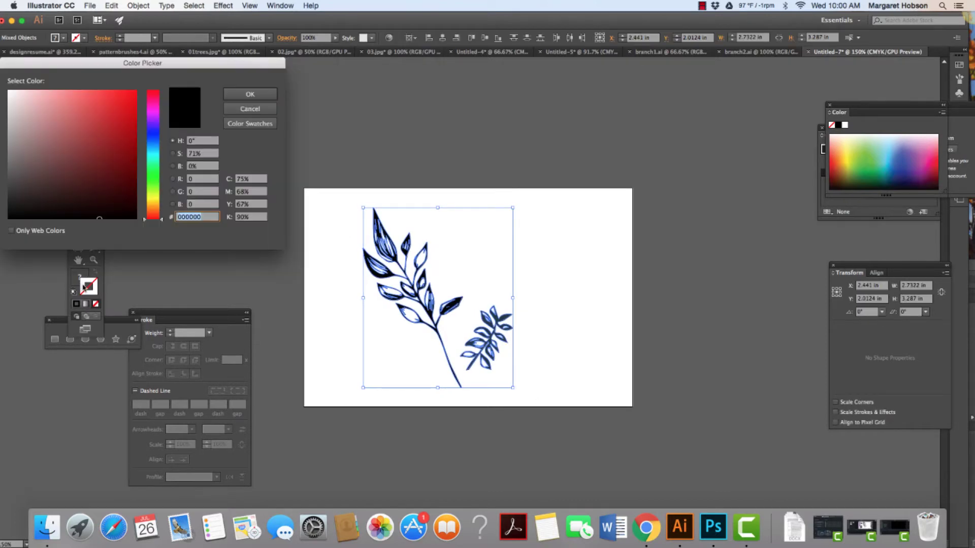
{"action": "left_click", "coordinate": [153, 164]}
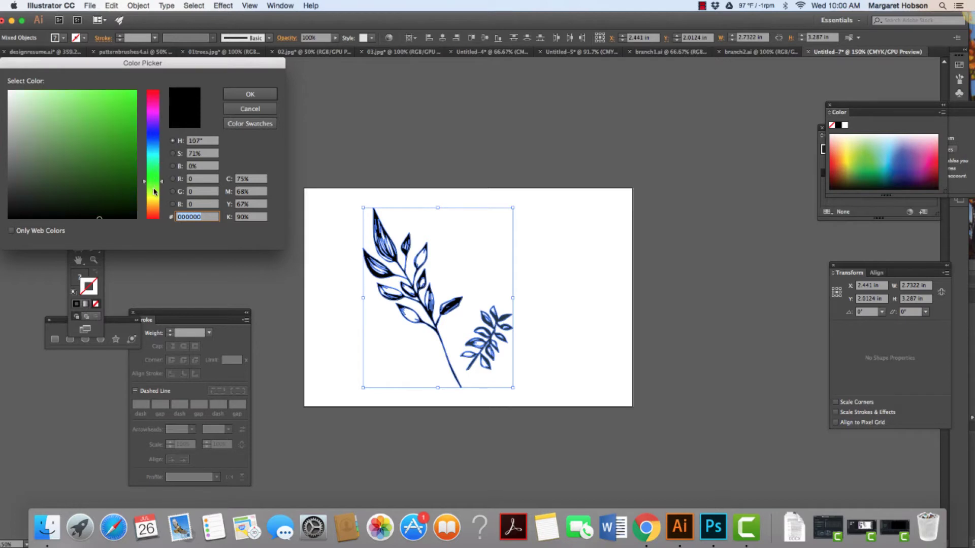
{"action": "left_click", "coordinate": [153, 157]}
{"action": "left_click", "coordinate": [75, 155]}
{"action": "left_click_drag", "start_coordinate": [75, 156], "coordinate": [88, 169]}
{"action": "left_click", "coordinate": [250, 96]}
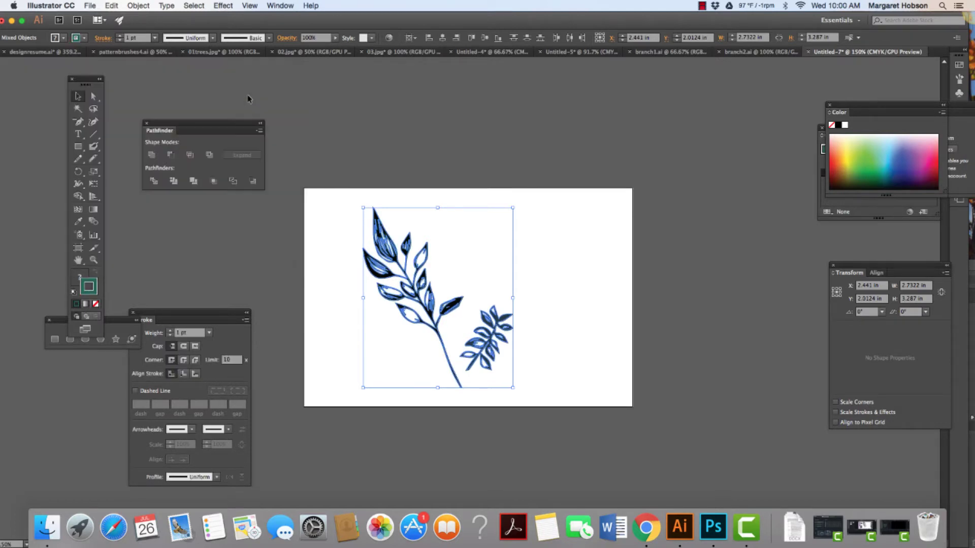
Remove the stroke from both branches and try filling them with the same medium teal-green instead
{"action": "left_click", "coordinate": [554, 252]}
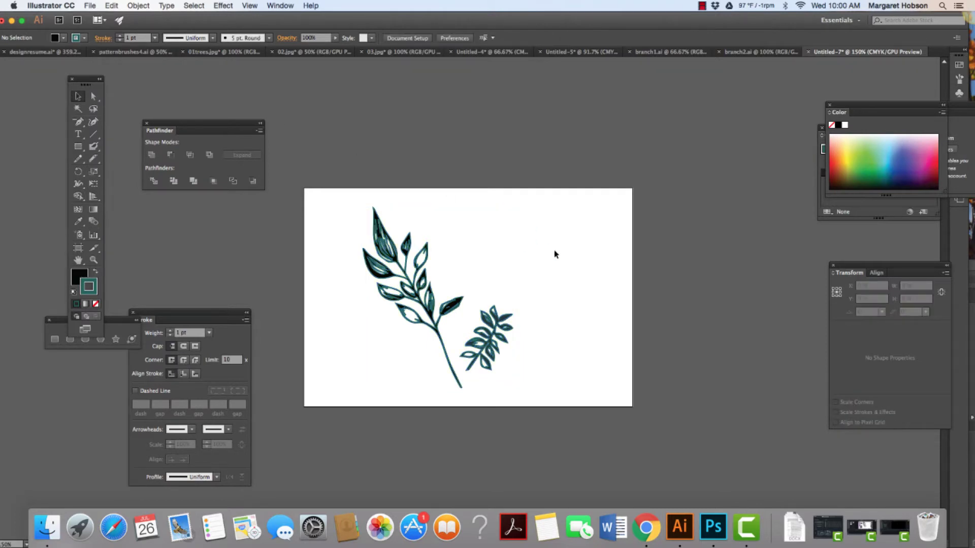
{"action": "key", "text": "super+a"}
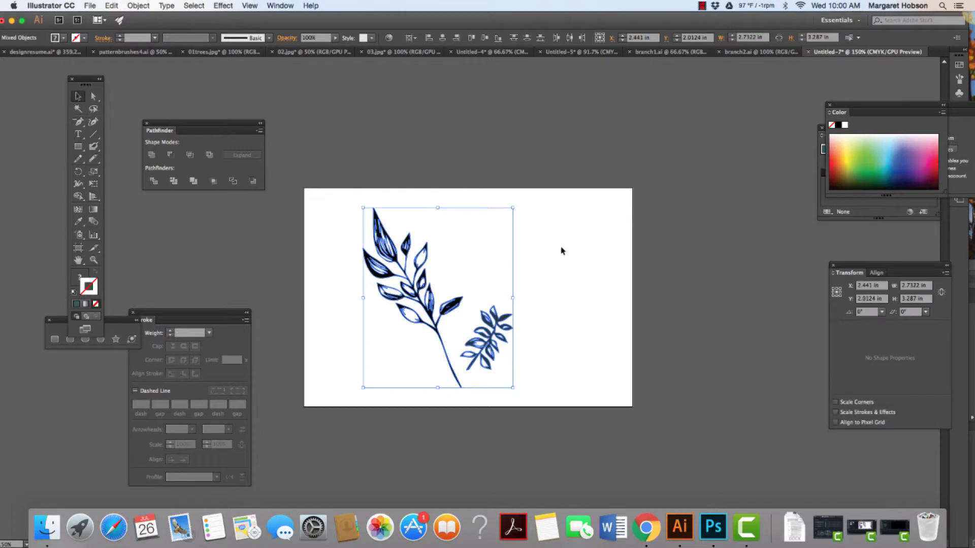
{"action": "left_click", "coordinate": [75, 282]}
{"action": "left_click", "coordinate": [76, 304]}
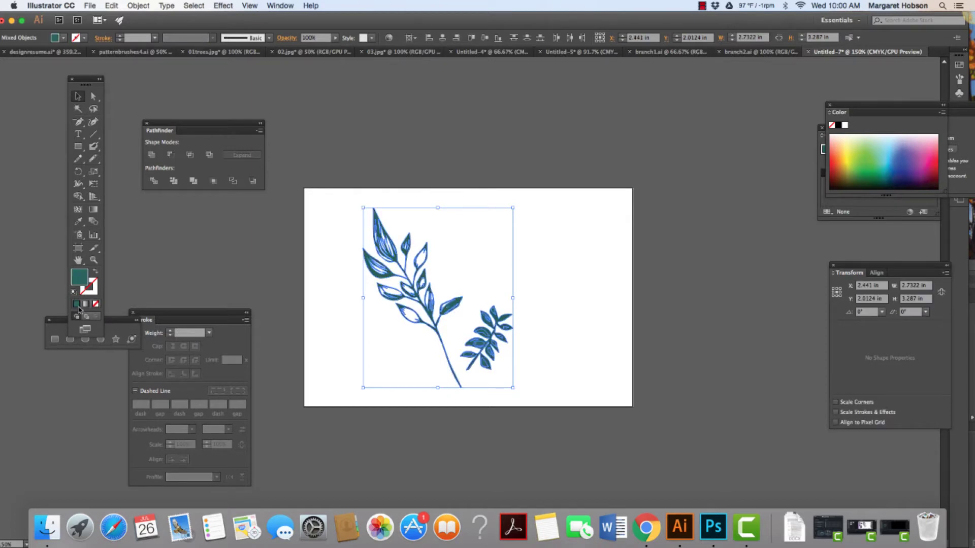
{"action": "left_click", "coordinate": [587, 331]}
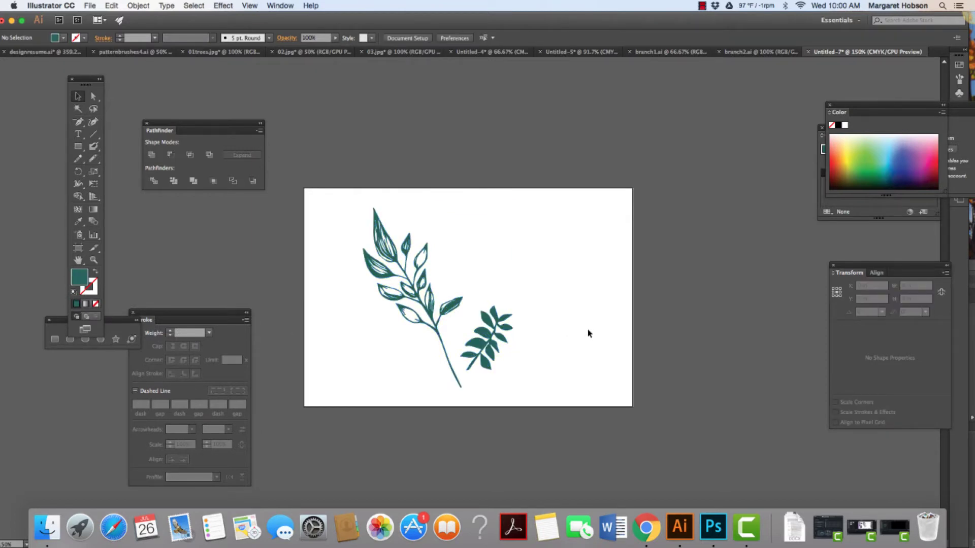
{"action": "left_click", "coordinate": [486, 364]}
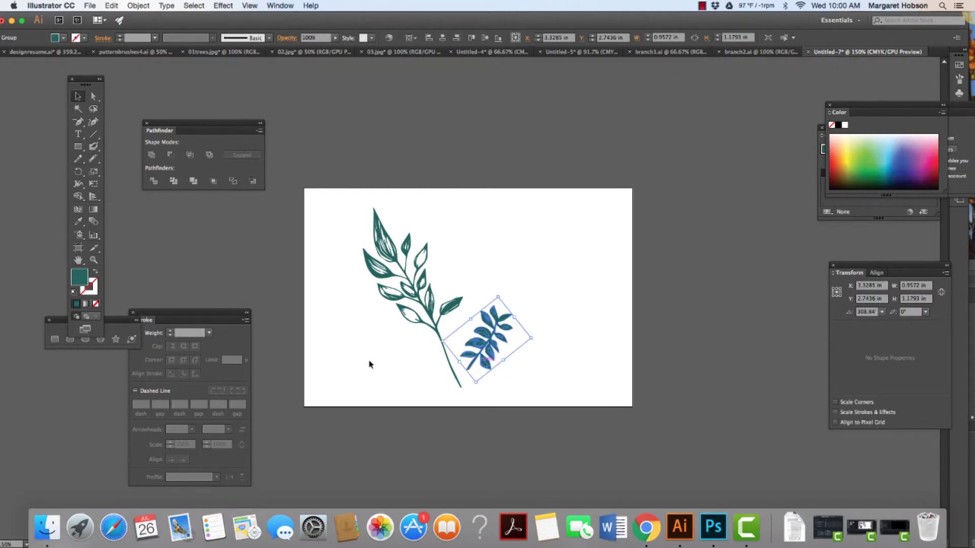
{"action": "key", "text": "super+a"}
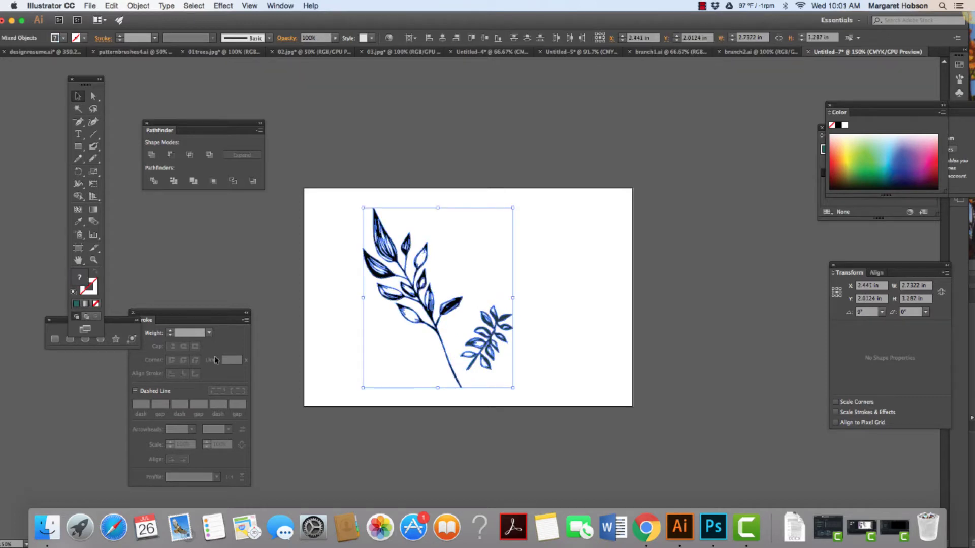
{"action": "left_click", "coordinate": [518, 351]}
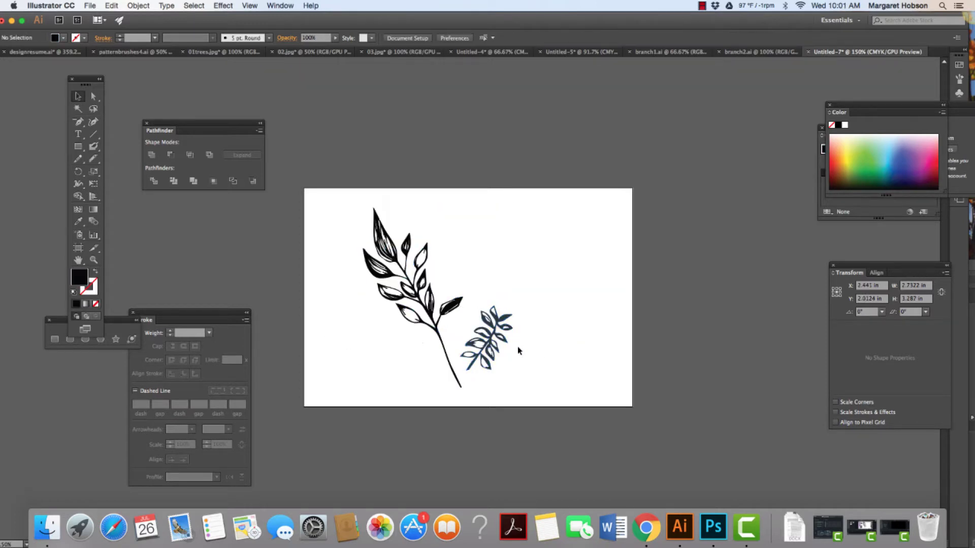
Fill the large black branch with dark green 225b48
{"action": "left_click", "coordinate": [440, 335]}
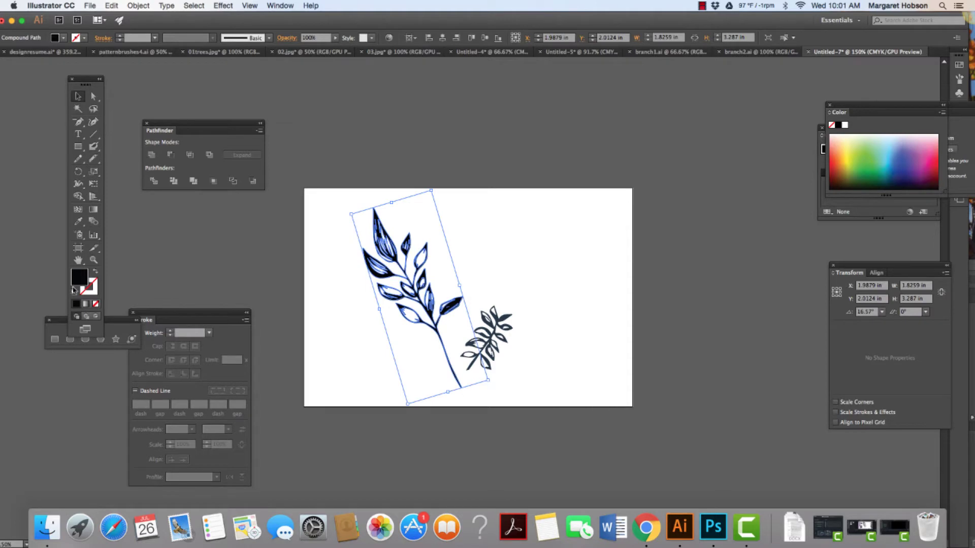
{"action": "double_click", "coordinate": [79, 277]}
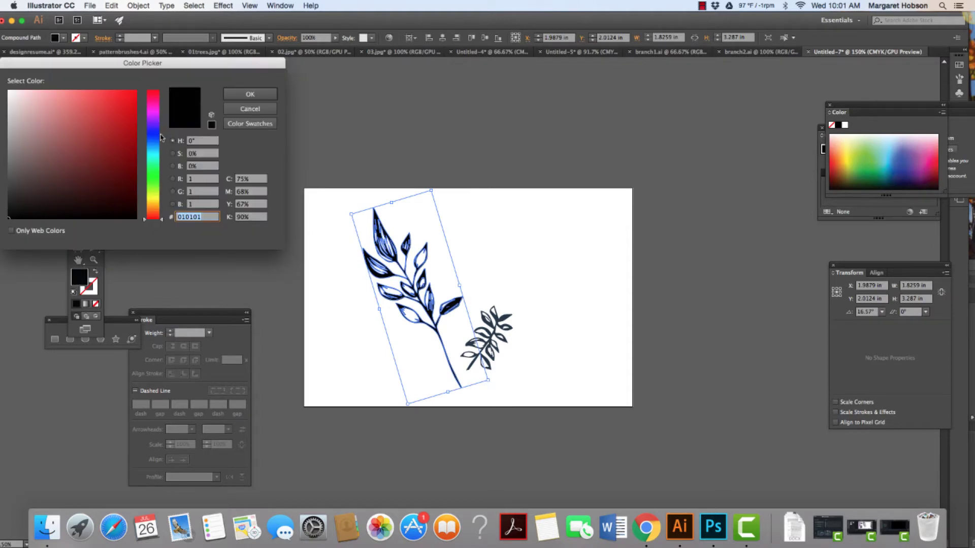
{"action": "left_click", "coordinate": [153, 170]}
{"action": "left_click_drag", "start_coordinate": [96, 164], "coordinate": [74, 173]}
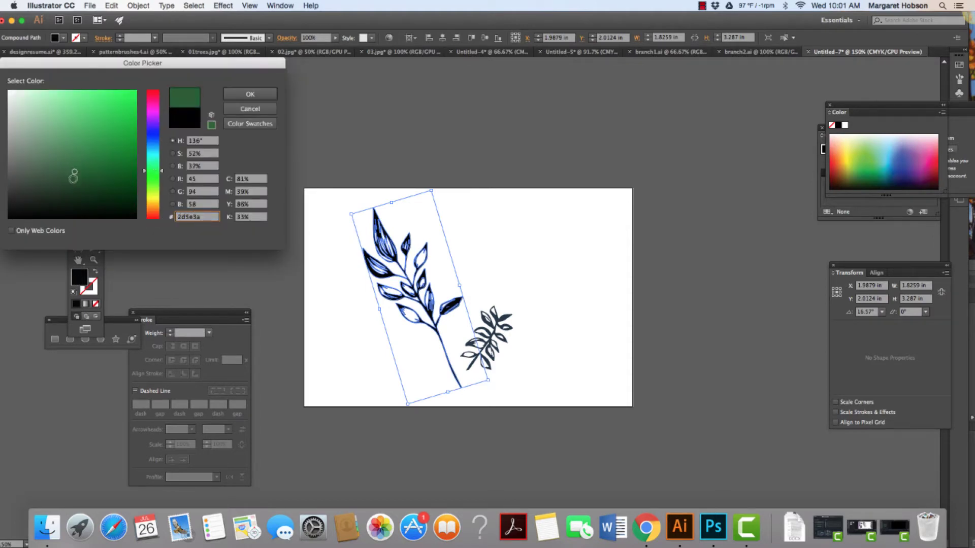
{"action": "left_click", "coordinate": [154, 146]}
{"action": "left_click", "coordinate": [93, 176]}
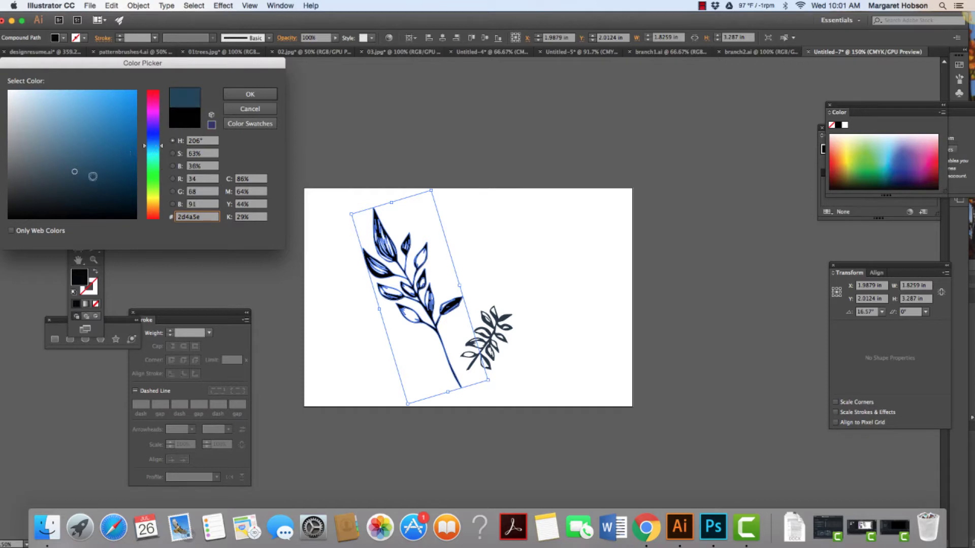
{"action": "left_click_drag", "start_coordinate": [161, 147], "coordinate": [161, 162]}
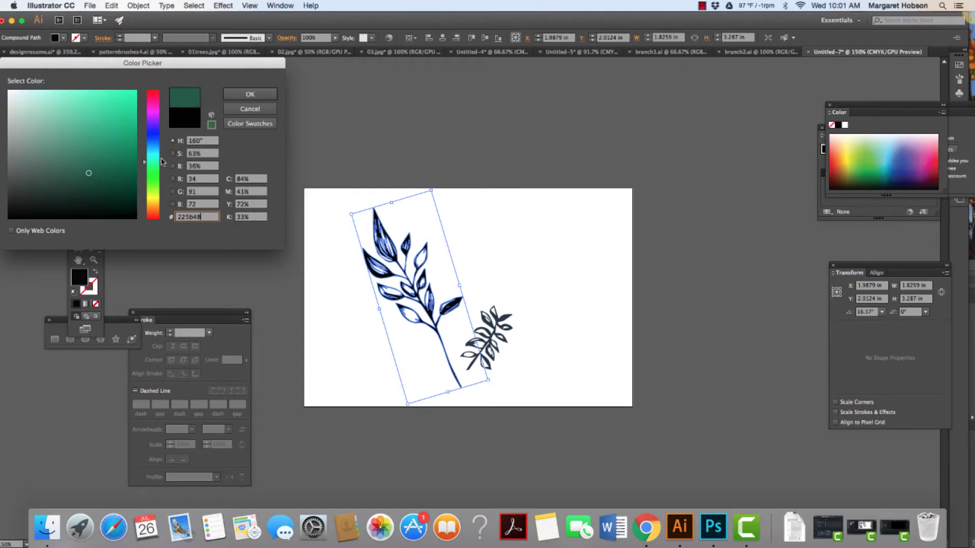
{"action": "left_click", "coordinate": [244, 98]}
{"action": "left_click", "coordinate": [354, 300]}
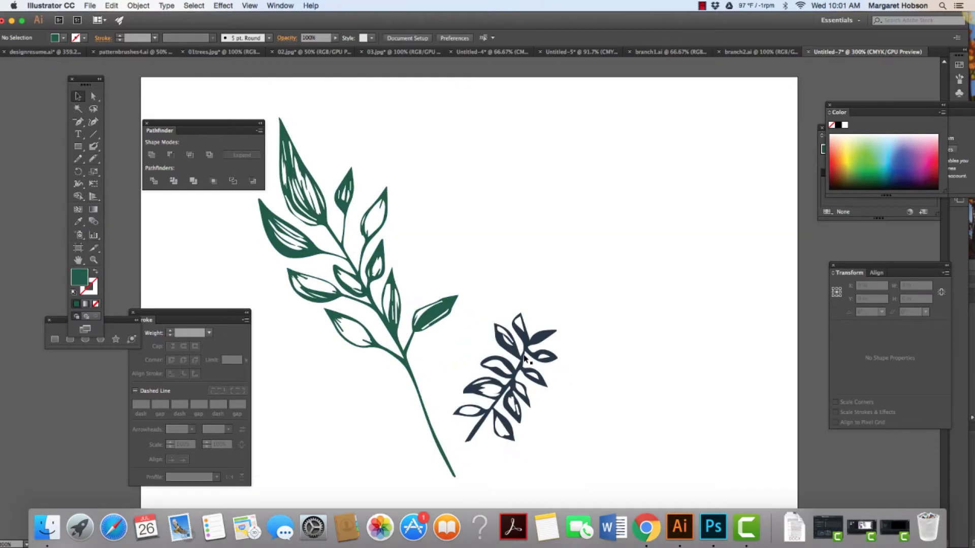
Try applying the current dark green fill to the whole small navy branch group, then undo it
{"action": "left_click", "coordinate": [526, 344]}
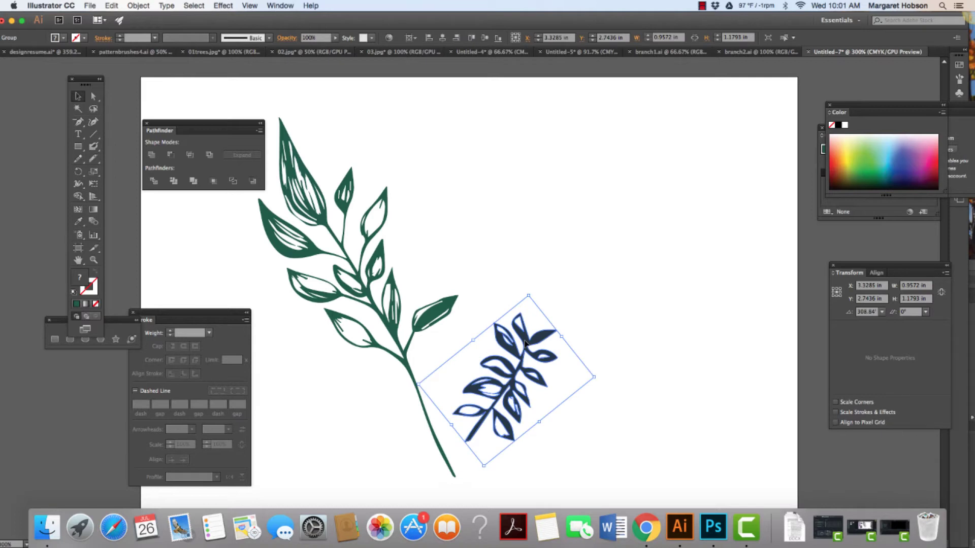
{"action": "left_click", "coordinate": [77, 305]}
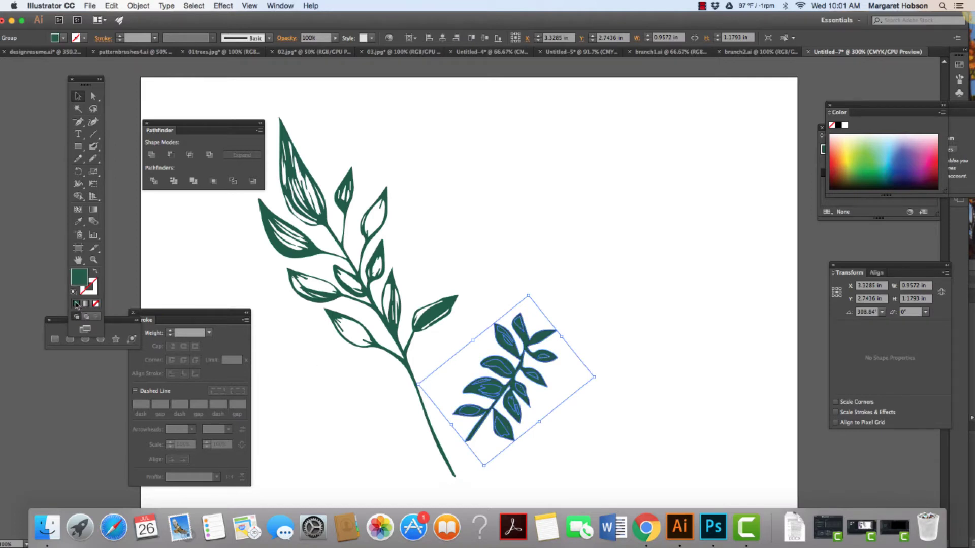
{"action": "left_click", "coordinate": [538, 259]}
{"action": "key", "text": "super+z"}
{"action": "key", "text": "super+z"}
{"action": "left_click", "coordinate": [628, 287]}
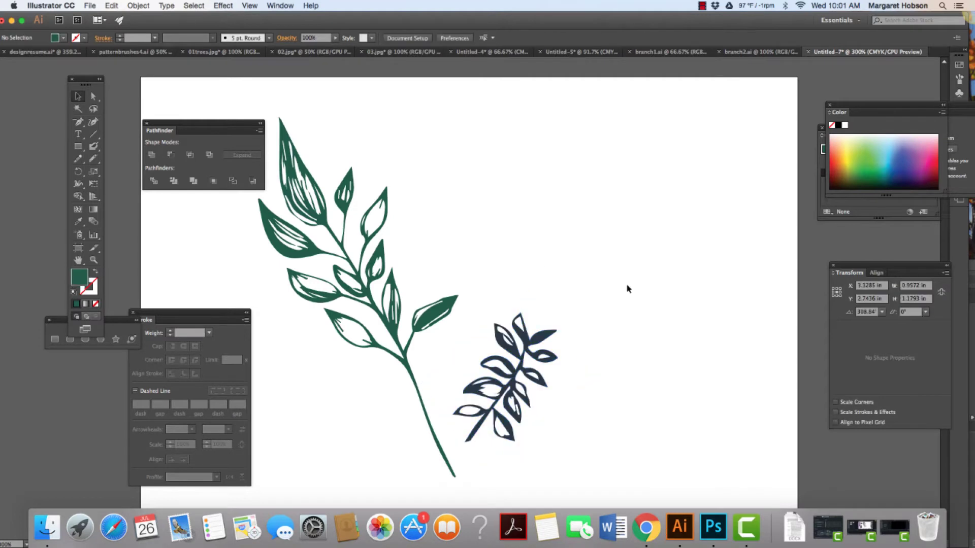
Directly select the small navy branch's compound path and recolour it with the Eyedropper using the large branch's dark green
{"action": "key", "text": "i"}
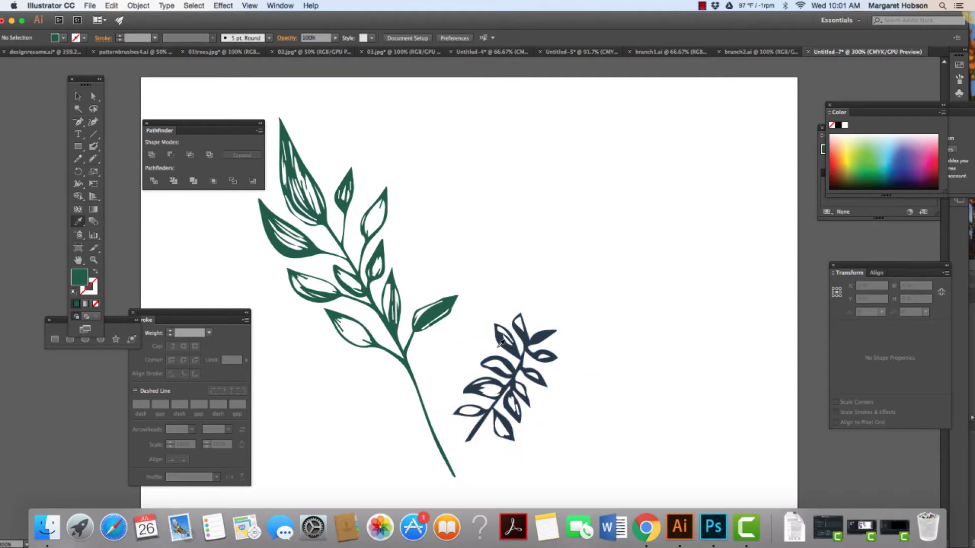
{"action": "key", "text": "a"}
{"action": "left_click", "coordinate": [526, 344]}
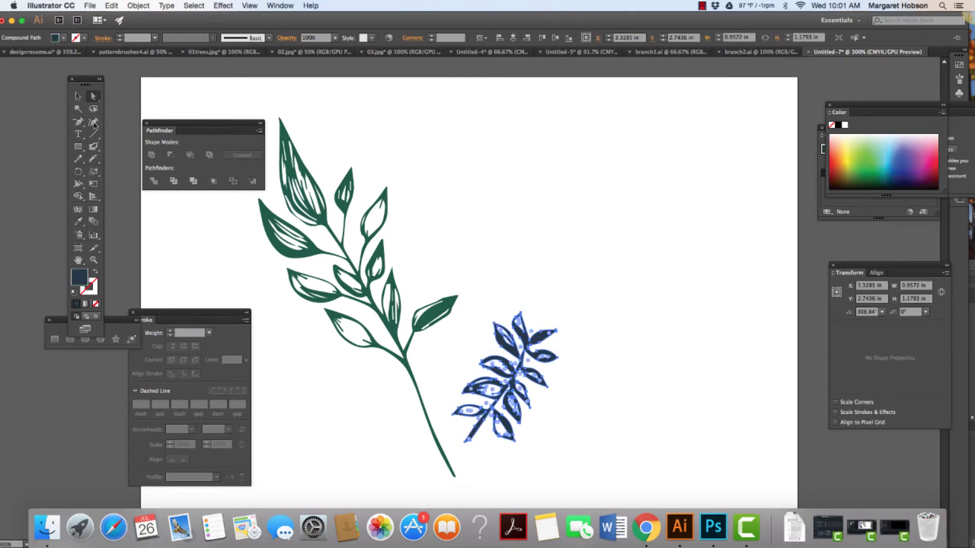
{"action": "key", "text": "e"}
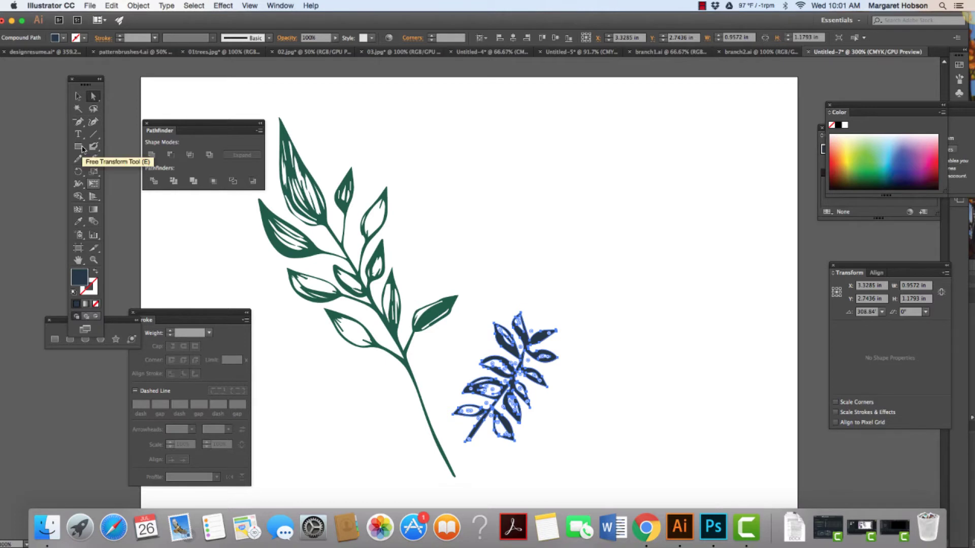
{"action": "left_click", "coordinate": [79, 222]}
{"action": "left_click", "coordinate": [324, 215]}
{"action": "left_click", "coordinate": [79, 95]}
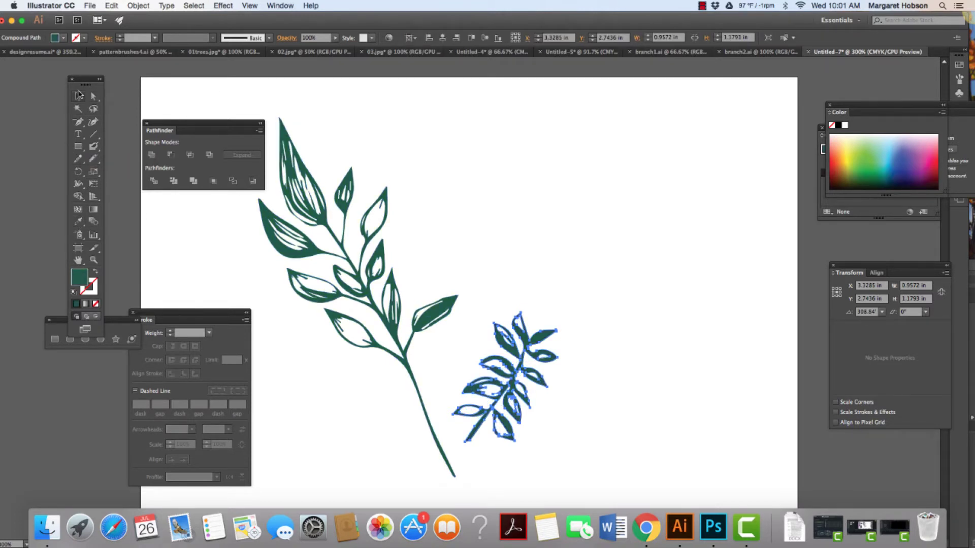
{"action": "left_click", "coordinate": [594, 164]}
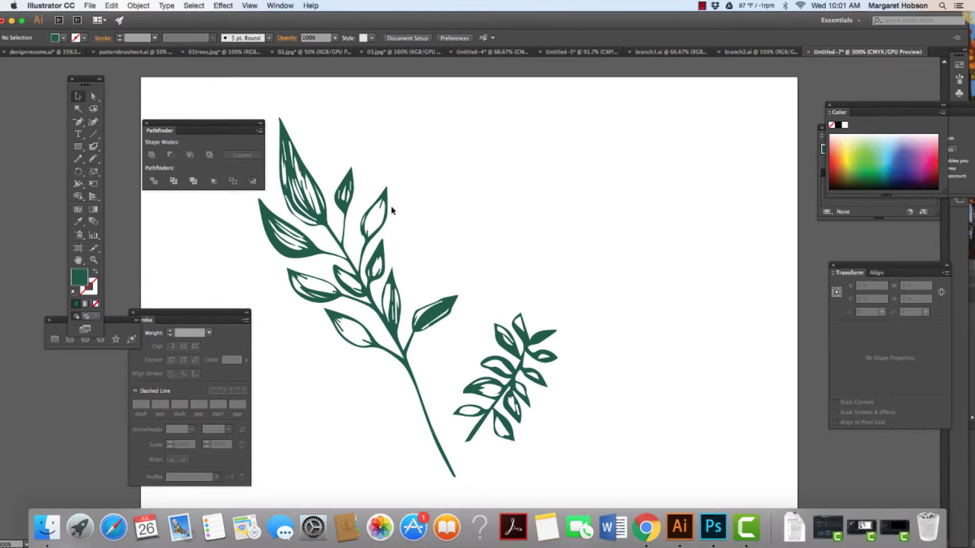
Select both green branches, copy them and paste the copies in front
{"action": "left_click", "coordinate": [521, 368]}
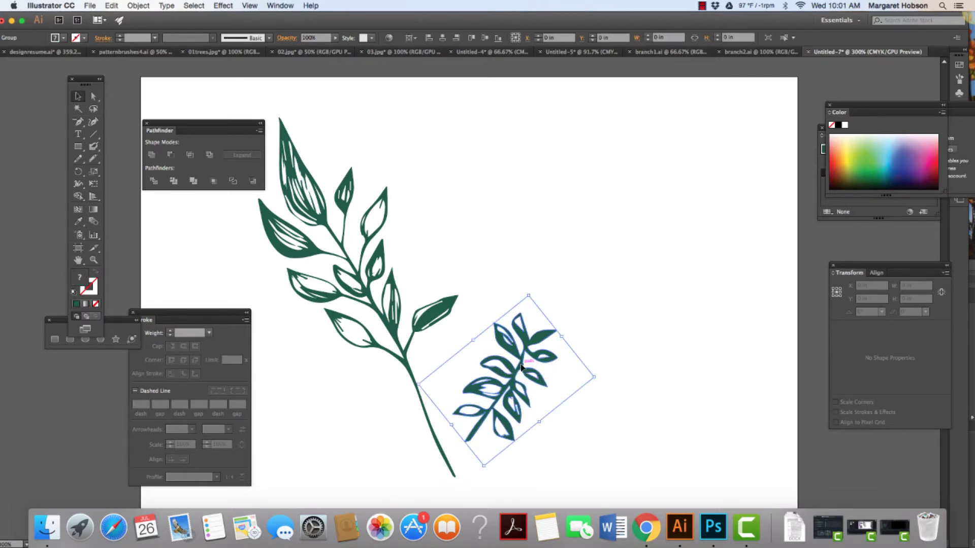
{"action": "left_click", "coordinate": [406, 348], "text": "shift"}
{"action": "left_click", "coordinate": [110, 5]}
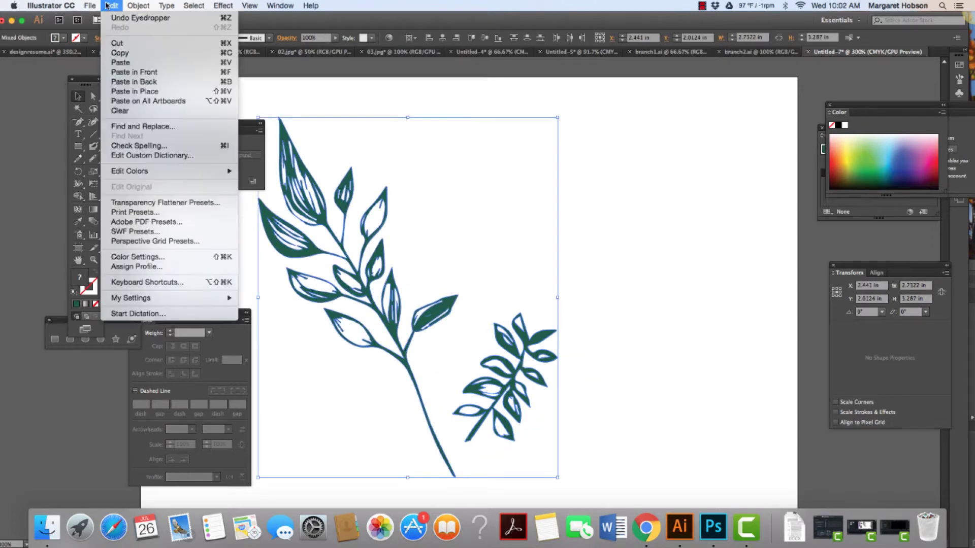
{"action": "left_click", "coordinate": [123, 55]}
{"action": "left_click", "coordinate": [122, 6]}
{"action": "left_click", "coordinate": [119, 72]}
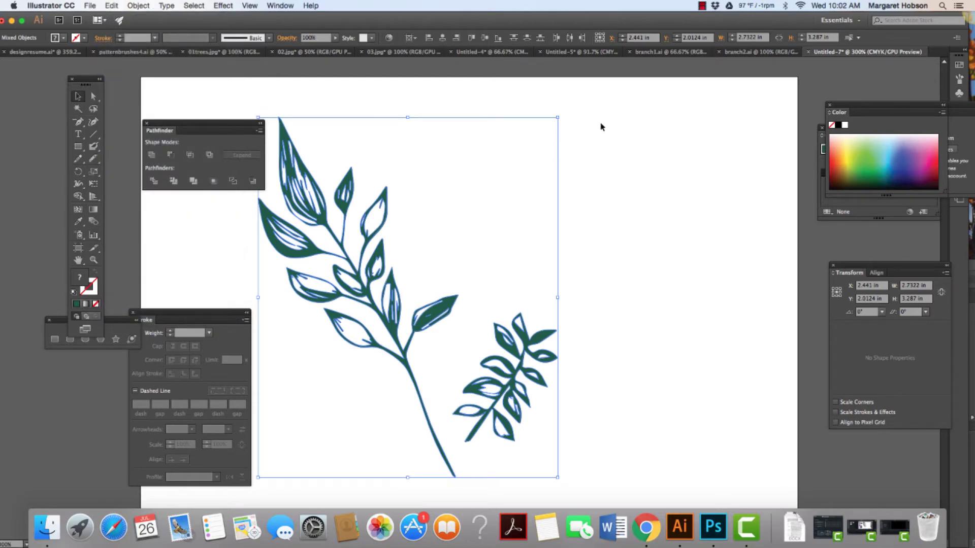
Rotate the copied pair and place it so its large branch arches down across the artboard's upper right
{"action": "left_click_drag", "start_coordinate": [561, 111], "coordinate": [422, 386]}
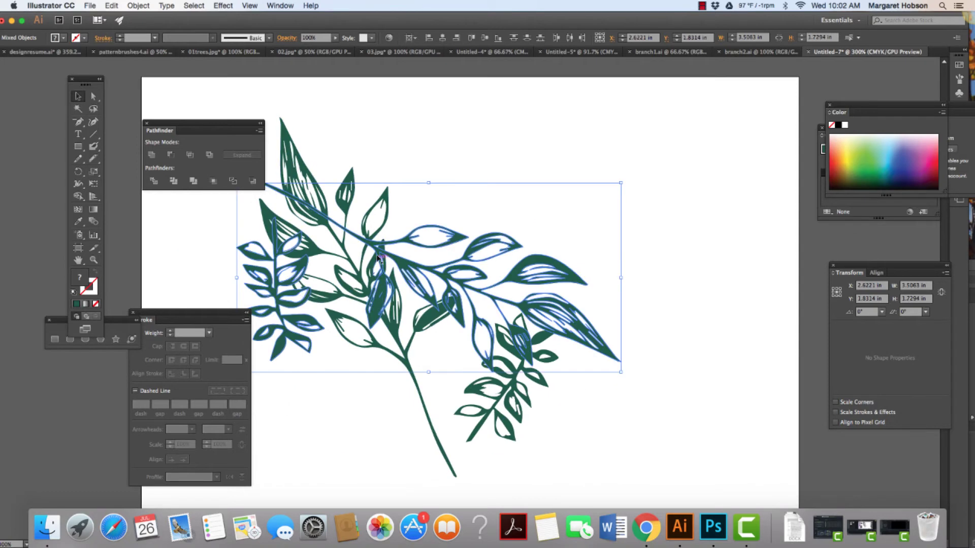
{"action": "left_click_drag", "start_coordinate": [376, 242], "coordinate": [555, 178]}
{"action": "left_click_drag", "start_coordinate": [795, 114], "coordinate": [735, 226]}
{"action": "left_click_drag", "start_coordinate": [689, 261], "coordinate": [667, 276]}
{"action": "left_click", "coordinate": [679, 428]}
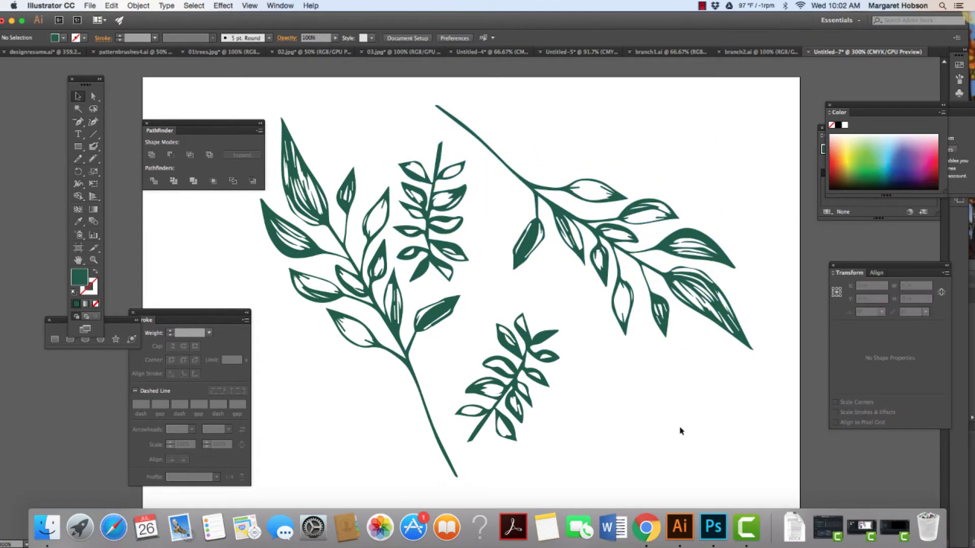
Duplicate the original large and small branches again, offsetting the copies about 0.4 in to the right
{"action": "key", "text": "super+minus"}
{"action": "key", "text": "super+minus"}
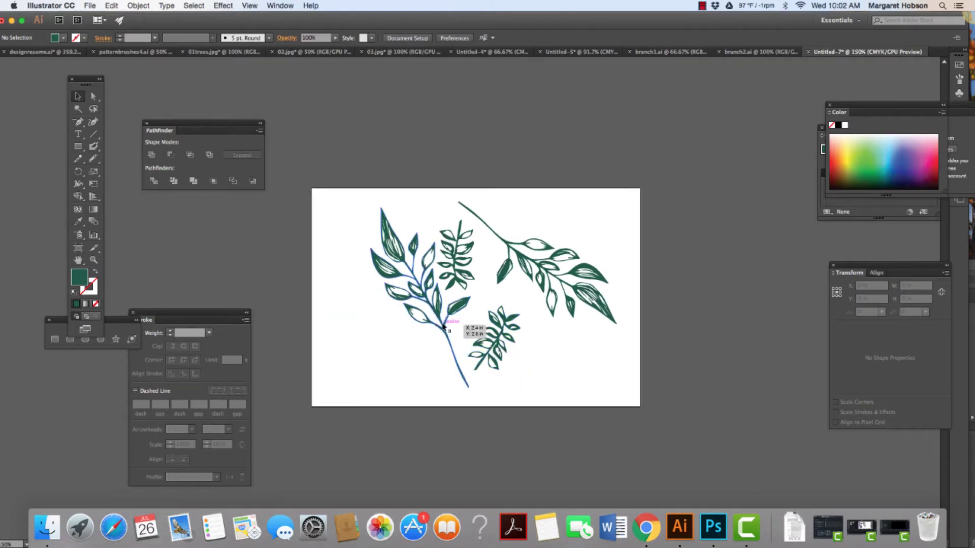
{"action": "left_click_drag", "start_coordinate": [443, 327], "coordinate": [466, 327]}
{"action": "left_click", "coordinate": [589, 375]}
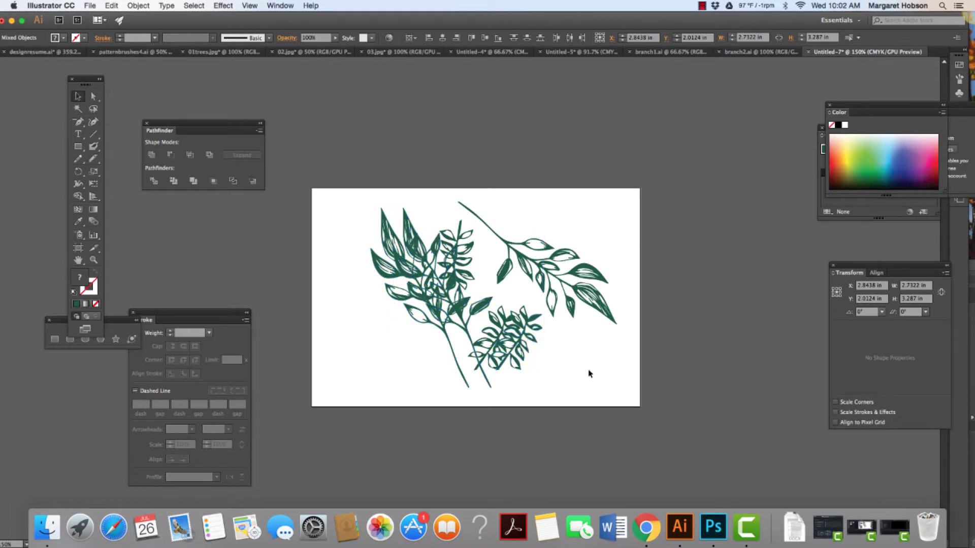
{"action": "left_click", "coordinate": [491, 346]}
{"action": "left_click_drag", "start_coordinate": [512, 351], "coordinate": [534, 352]}
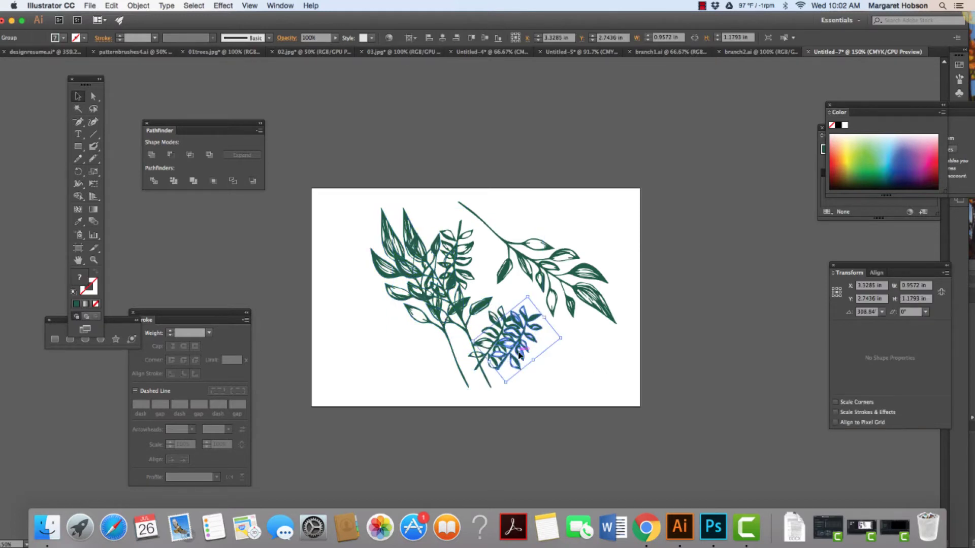
Rotate the new pair of copies until the large stem is nearly horizontal, and move them to the artboard's lower right
{"action": "left_click", "coordinate": [453, 309], "text": "shift"}
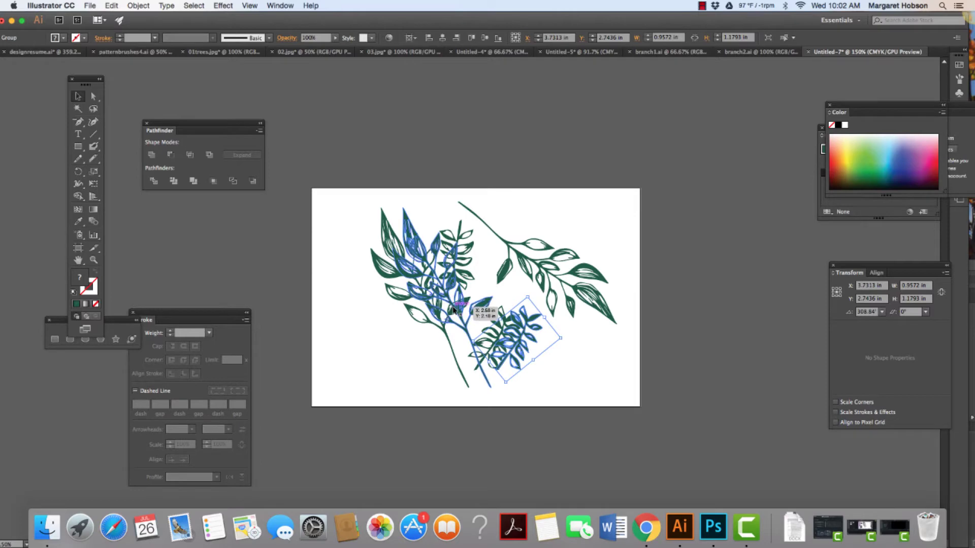
{"action": "left_click_drag", "start_coordinate": [547, 205], "coordinate": [354, 290]}
{"action": "left_click_drag", "start_coordinate": [499, 300], "coordinate": [590, 398]}
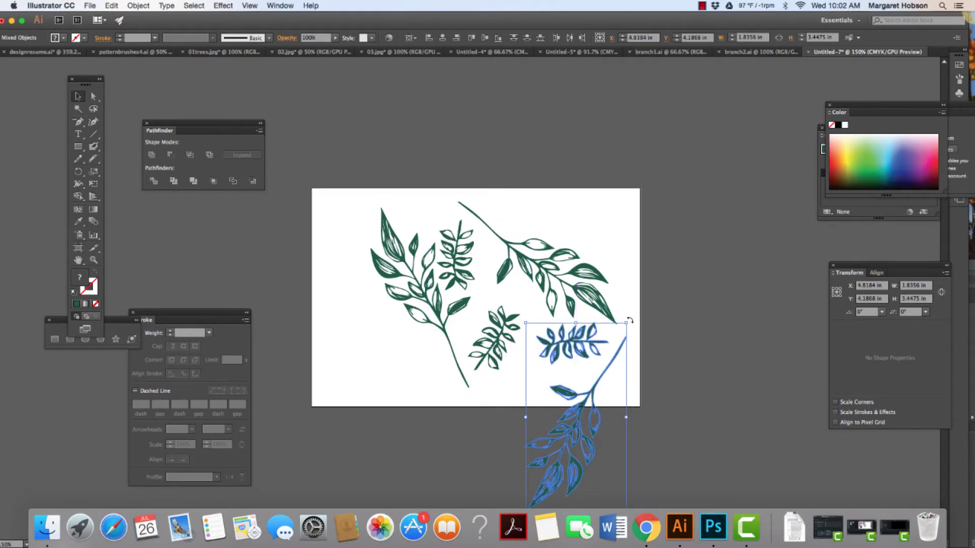
{"action": "left_click_drag", "start_coordinate": [630, 321], "coordinate": [701, 399]}
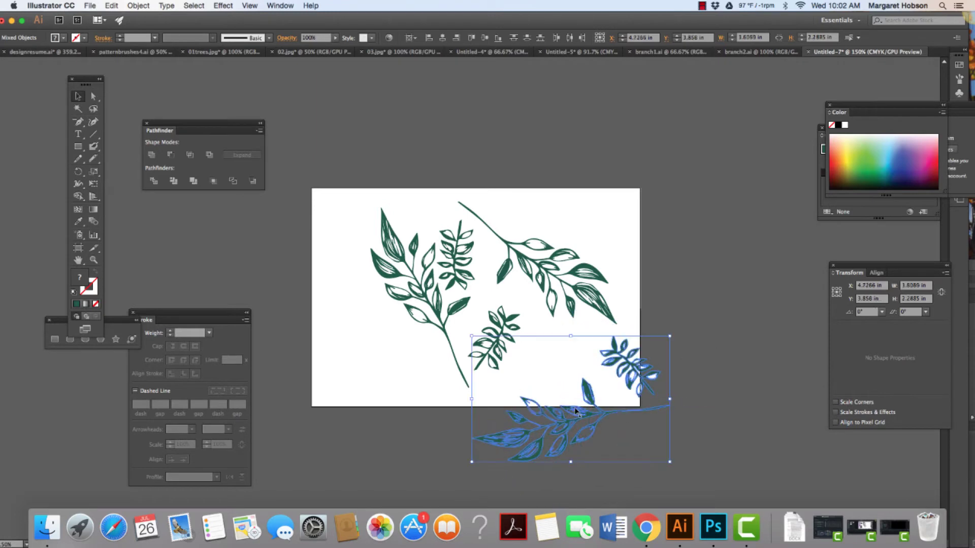
Move the small copy individually into the artboard's lower-right corner area and shift the large copy up and left across the bottom edge
{"action": "left_click", "coordinate": [622, 358], "text": "shift"}
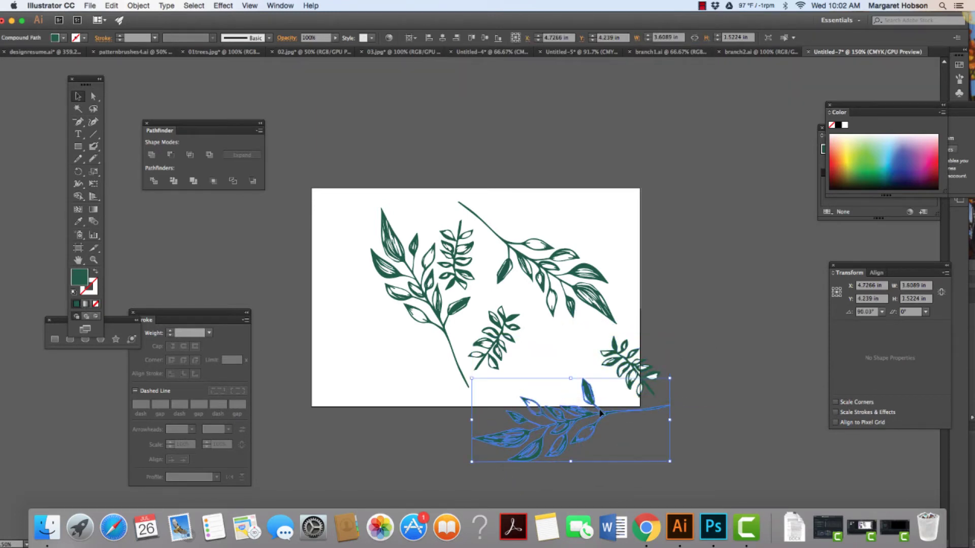
{"action": "left_click_drag", "start_coordinate": [629, 365], "coordinate": [611, 356]}
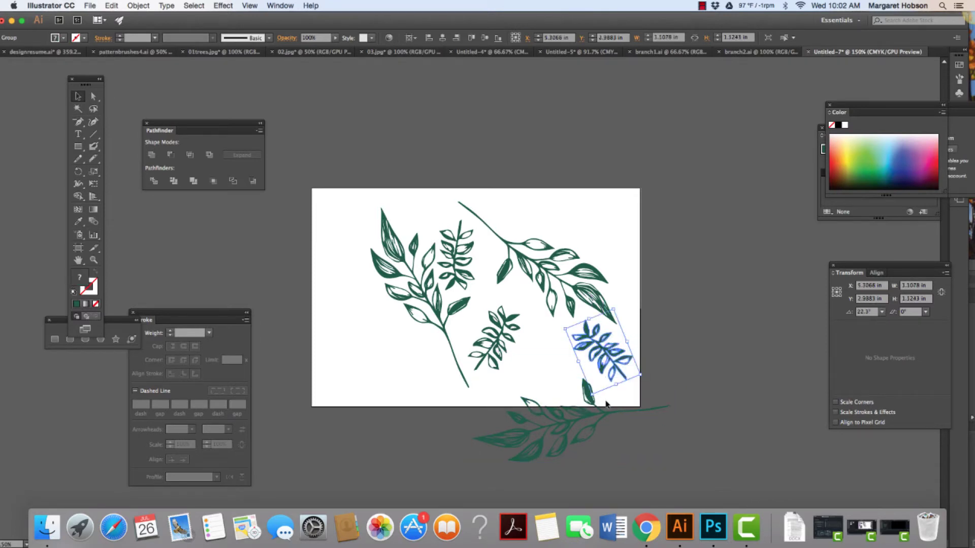
{"action": "left_click_drag", "start_coordinate": [610, 414], "coordinate": [578, 397]}
{"action": "left_click", "coordinate": [661, 447]}
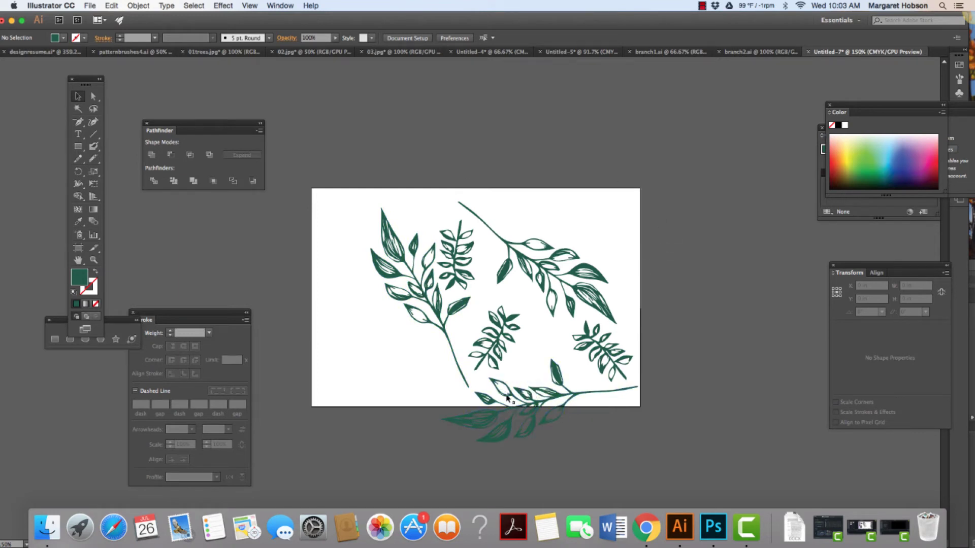
Duplicate the original large and small branches once more, then rotate the copied pair and move it to the artboard's left side
{"action": "left_click_drag", "start_coordinate": [326, 303], "coordinate": [508, 316]}
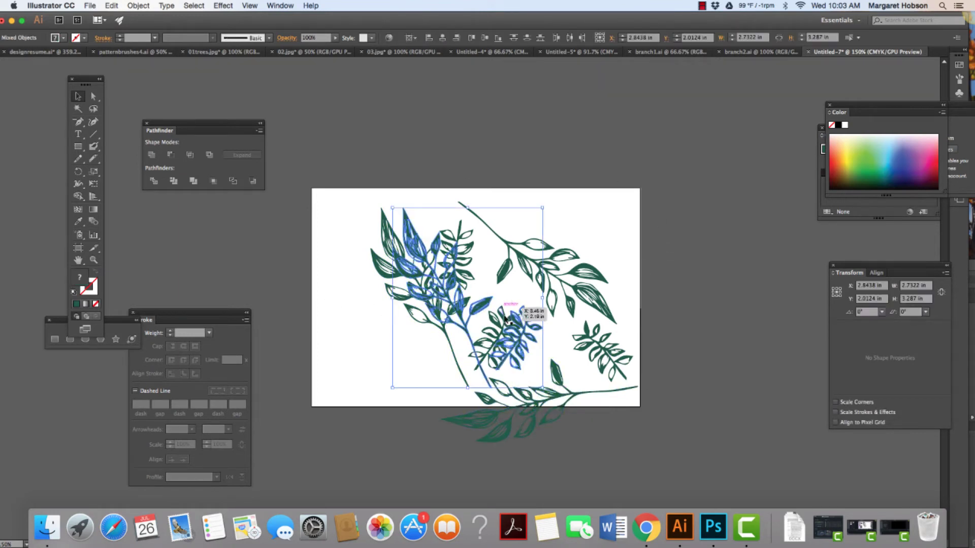
{"action": "left_click_drag", "start_coordinate": [544, 201], "coordinate": [315, 287]}
{"action": "left_click_drag", "start_coordinate": [229, 204], "coordinate": [390, 360]}
Place the small copy in the artboard's lower-left area and the large copy upright across the upper-left corner
{"action": "left_click", "coordinate": [339, 336]}
{"action": "left_click_drag", "start_coordinate": [297, 304], "coordinate": [335, 278]}
{"action": "left_click_drag", "start_coordinate": [388, 363], "coordinate": [377, 374]}
{"action": "left_click_drag", "start_coordinate": [364, 307], "coordinate": [372, 309]}
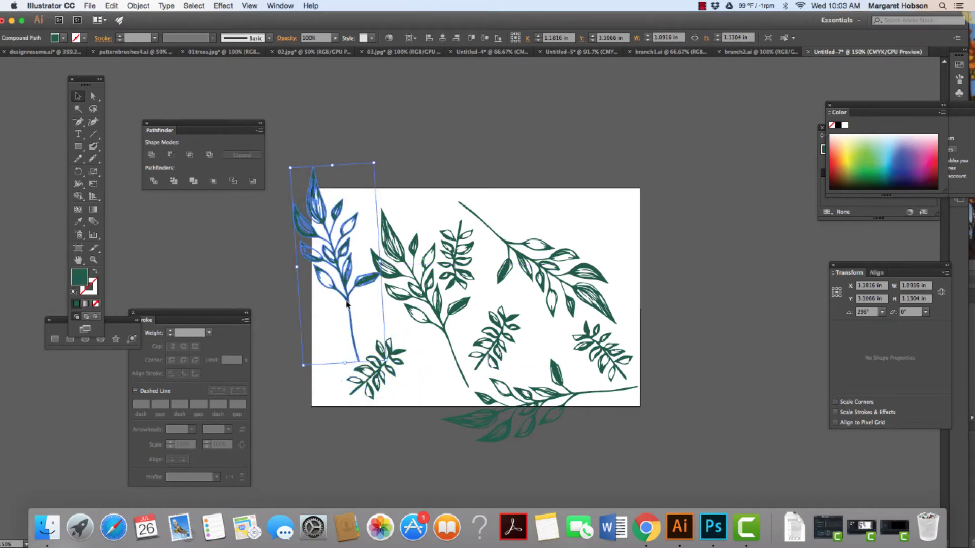
{"action": "left_click", "coordinate": [446, 364]}
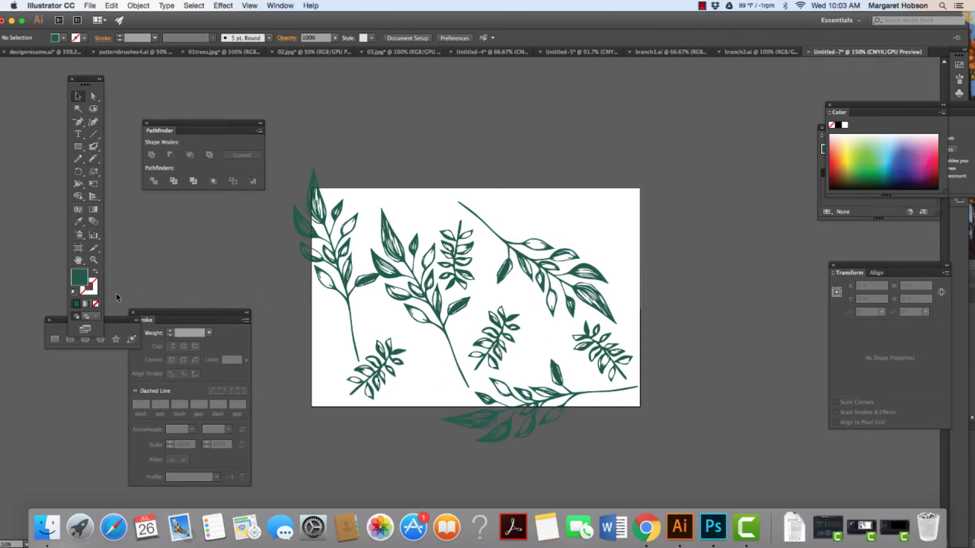
Draw a rectangle about 7.07 by 4.98 in covering the whole artboard and fill it with light mint green
{"action": "scroll", "coordinate": [94, 198], "scroll_direction": "left", "scroll_amount": 1}
{"action": "left_click_drag", "start_coordinate": [78, 147], "coordinate": [124, 149]}
{"action": "left_click_drag", "start_coordinate": [295, 176], "coordinate": [683, 449]}
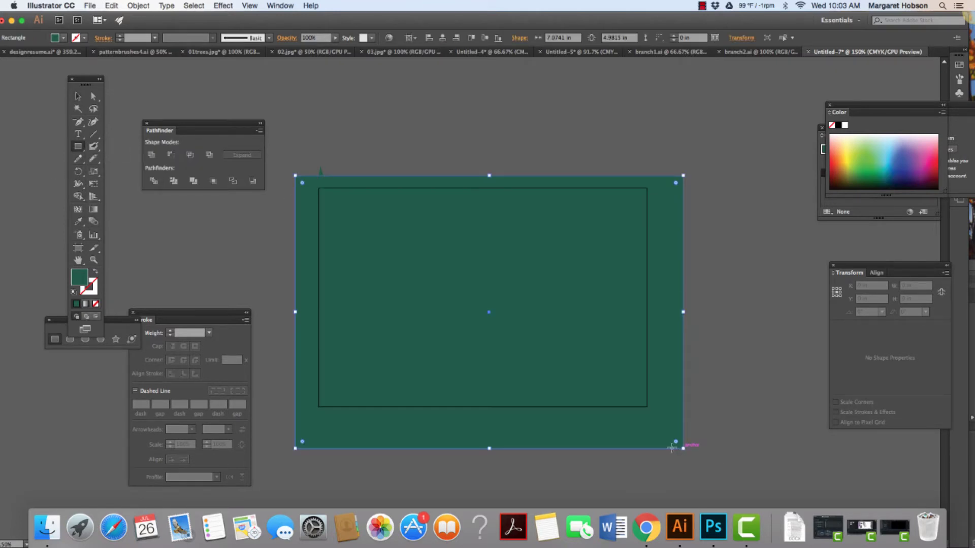
{"action": "double_click", "coordinate": [72, 279]}
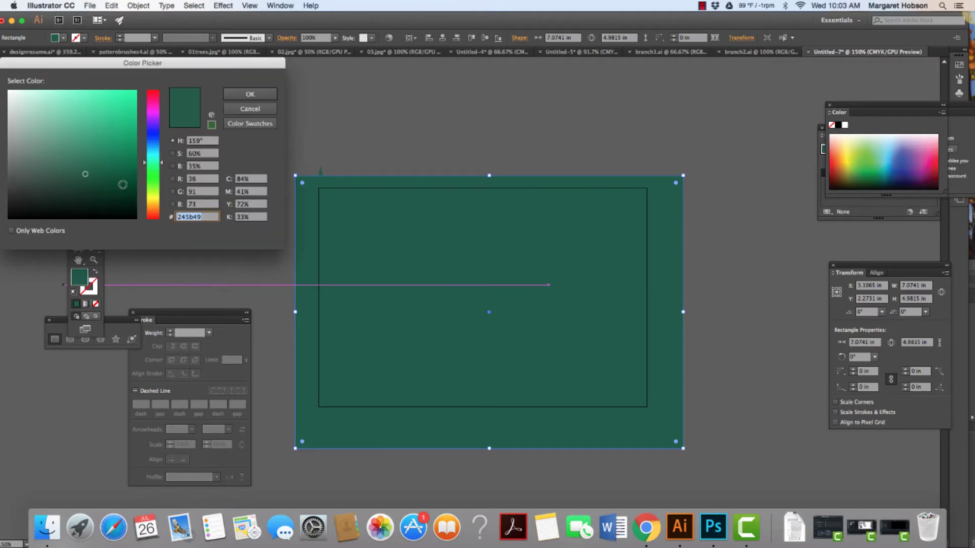
{"action": "left_click", "coordinate": [52, 99]}
{"action": "left_click", "coordinate": [236, 97]}
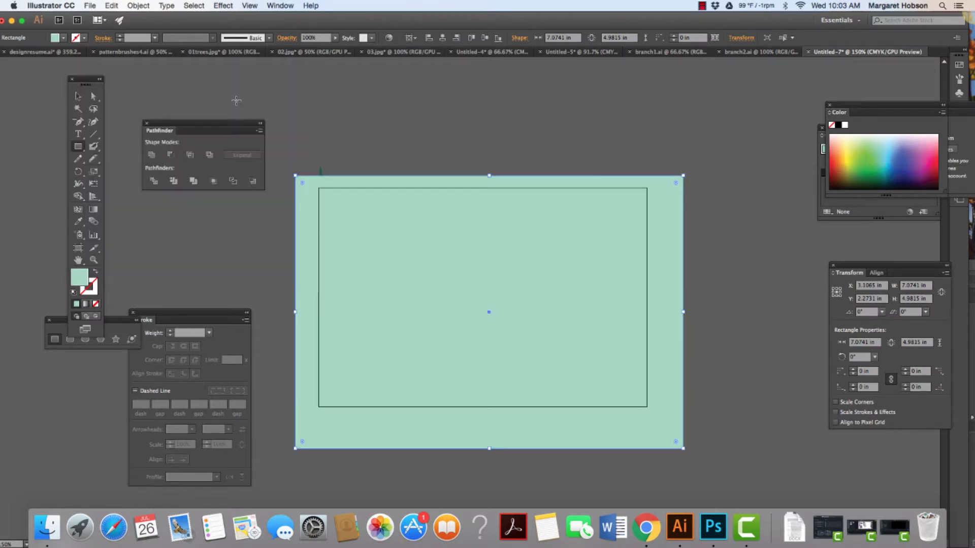
Send the mint green rectangle to the back, behind all the branches
{"action": "left_click", "coordinate": [139, 6]}
{"action": "mouse_move", "coordinate": [144, 28]}
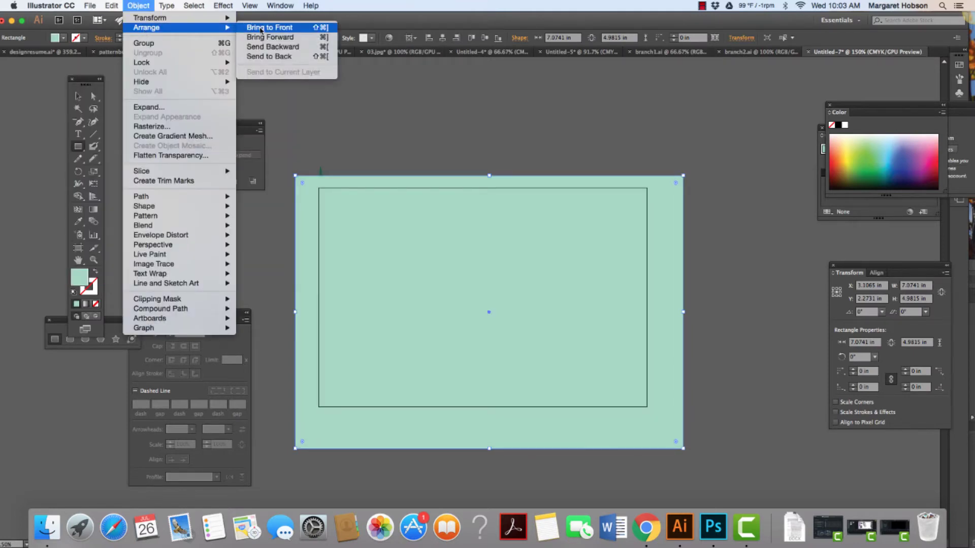
{"action": "left_click", "coordinate": [269, 57]}
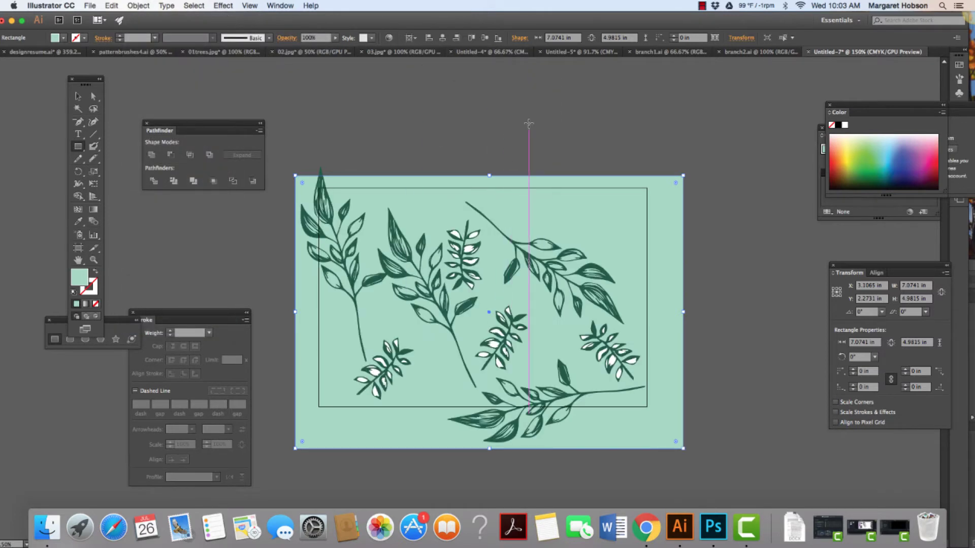
{"action": "left_click", "coordinate": [94, 260]}
{"action": "left_click_drag", "start_coordinate": [450, 217], "coordinate": [601, 410]}
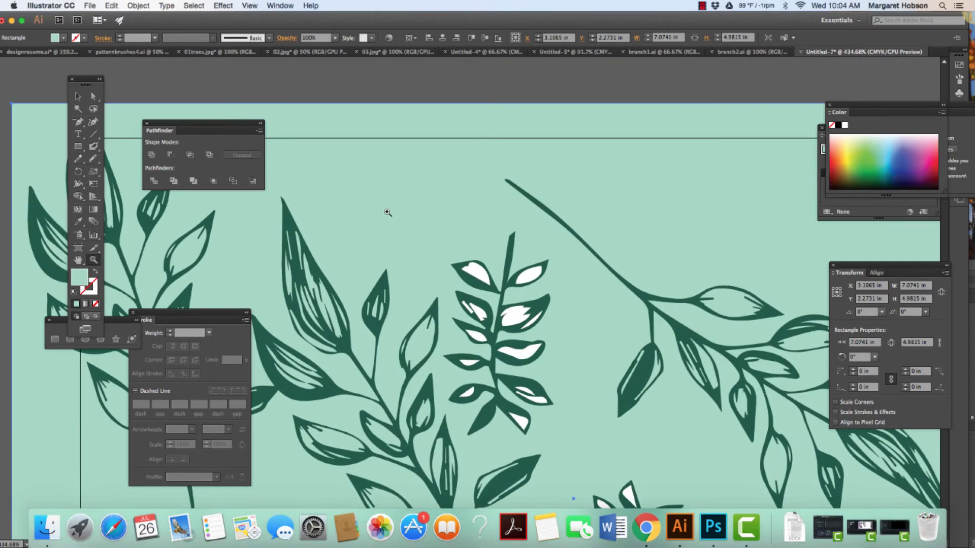
{"action": "key", "text": "i"}
{"action": "left_click", "coordinate": [456, 265]}
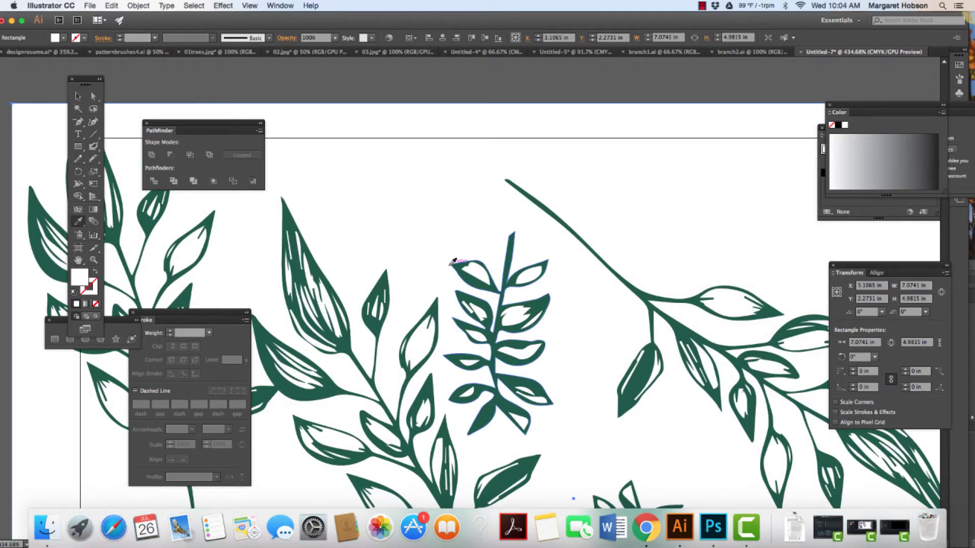
{"action": "key", "text": "super+z"}
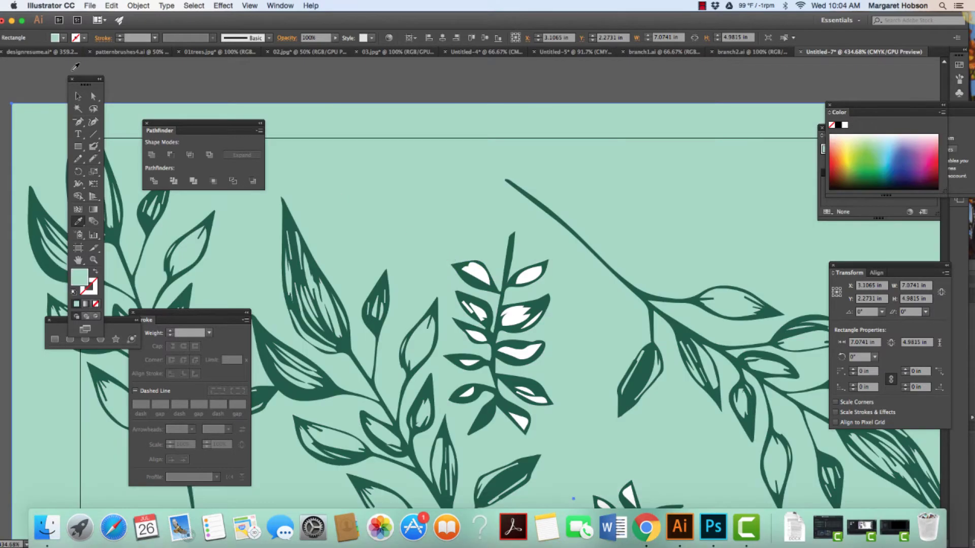
Select one white leaf shape in the small branch, extend the selection to all objects with the same fill color, and delete them
{"action": "left_click", "coordinate": [91, 97]}
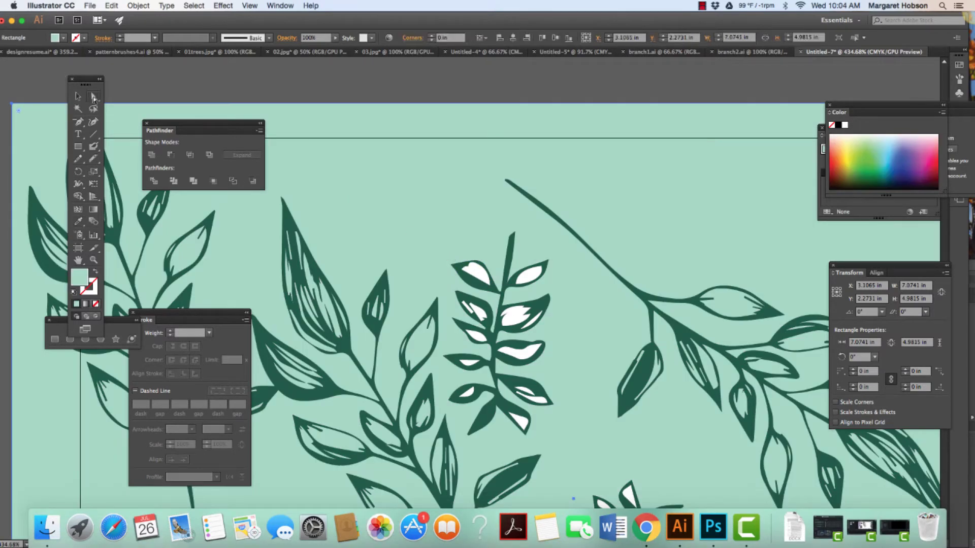
{"action": "left_click", "coordinate": [475, 269]}
{"action": "left_click", "coordinate": [194, 5]}
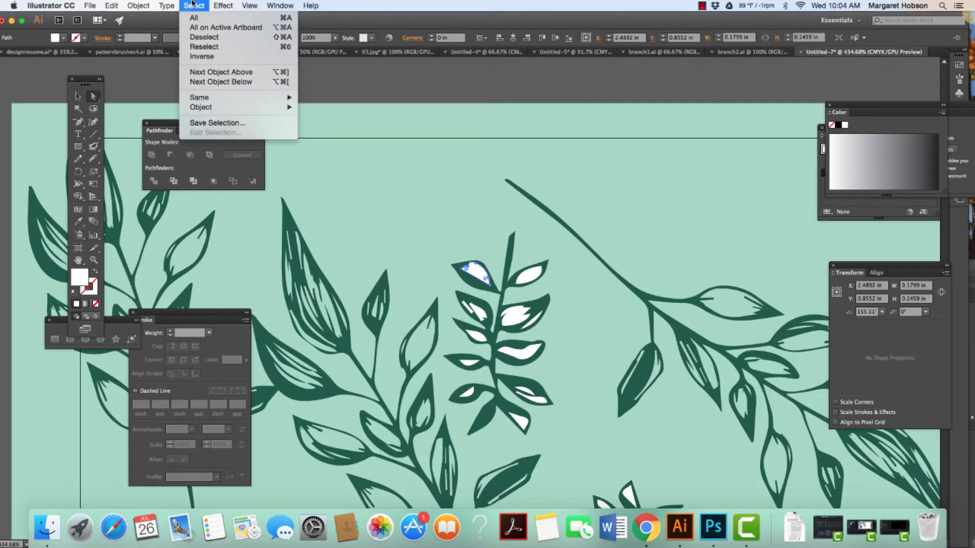
{"action": "mouse_move", "coordinate": [210, 97]}
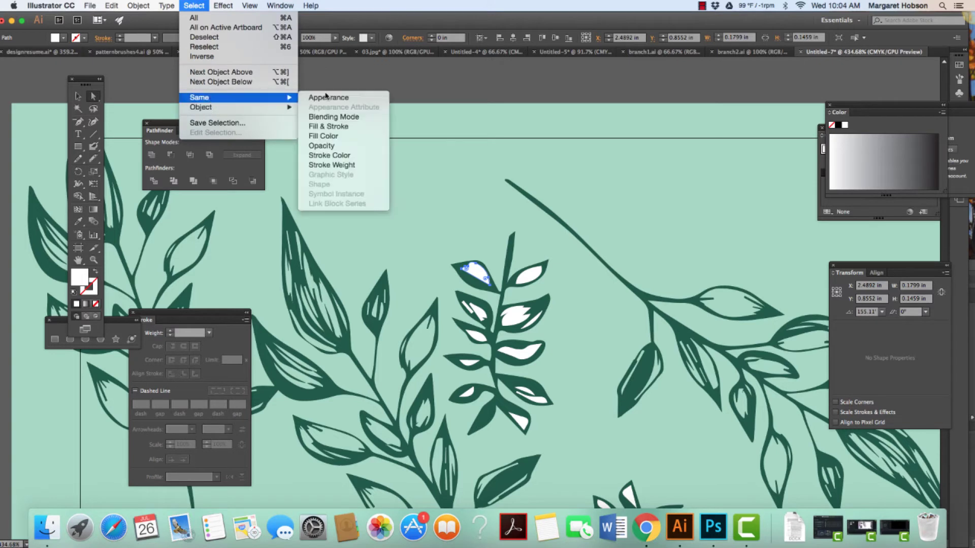
{"action": "left_click", "coordinate": [335, 137]}
{"action": "key", "text": "Delete"}
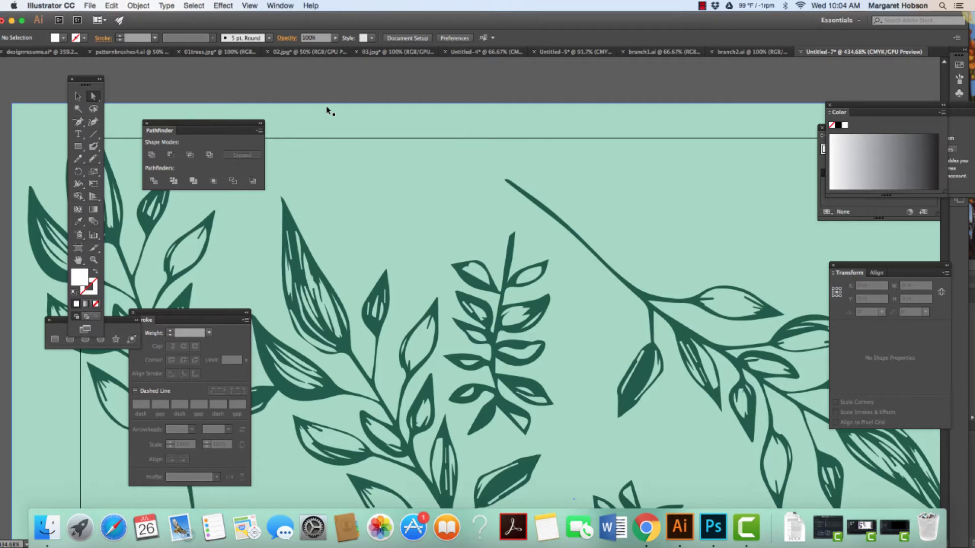
Delete the mint green background rectangle
{"action": "key", "text": "super+1"}
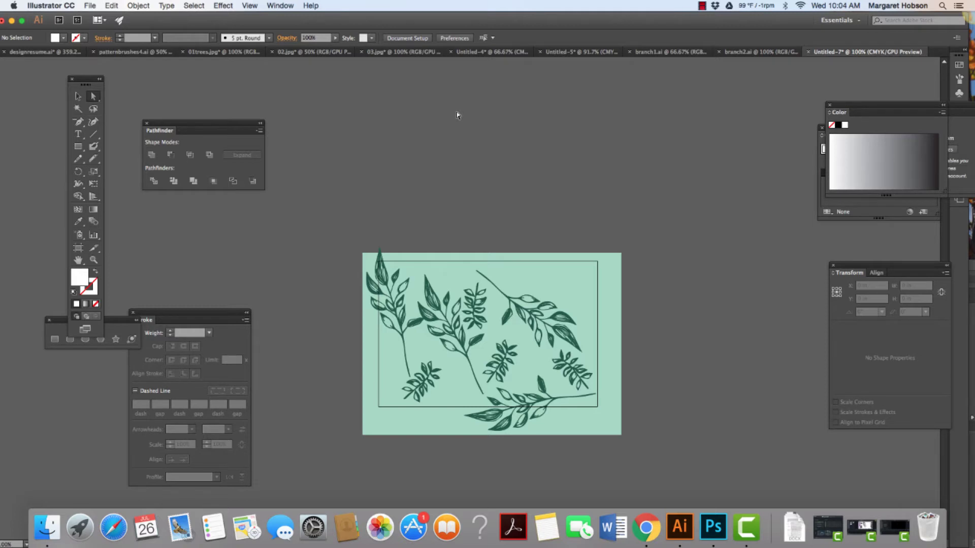
{"action": "left_click", "coordinate": [612, 274]}
{"action": "key", "text": "Delete"}
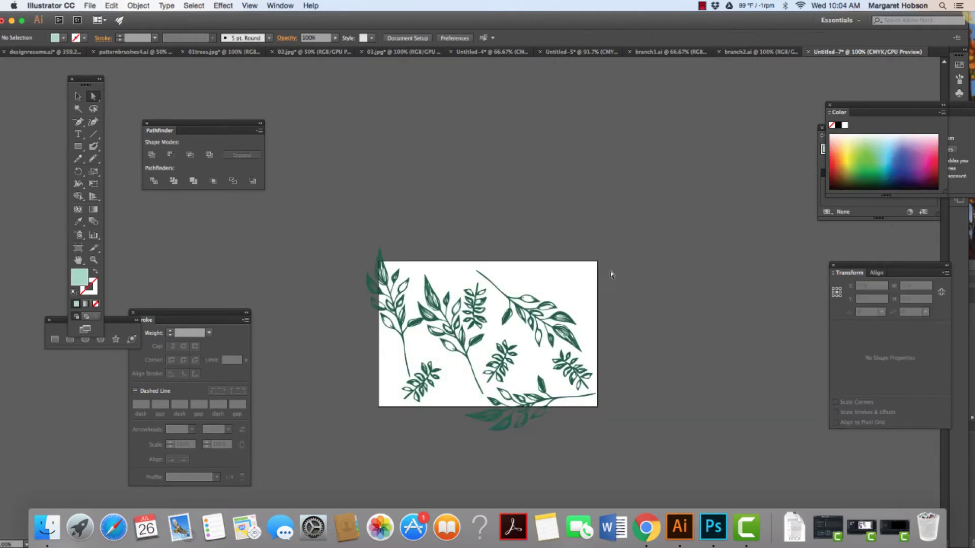
Move the lower-left small branch down over the artboard's bottom edge and the large left-edge branch down below the top edge
{"action": "key", "text": "v"}
{"action": "left_click", "coordinate": [423, 384]}
{"action": "left_click_drag", "start_coordinate": [422, 384], "coordinate": [422, 385]}
{"action": "left_click_drag", "start_coordinate": [423, 384], "coordinate": [421, 384]}
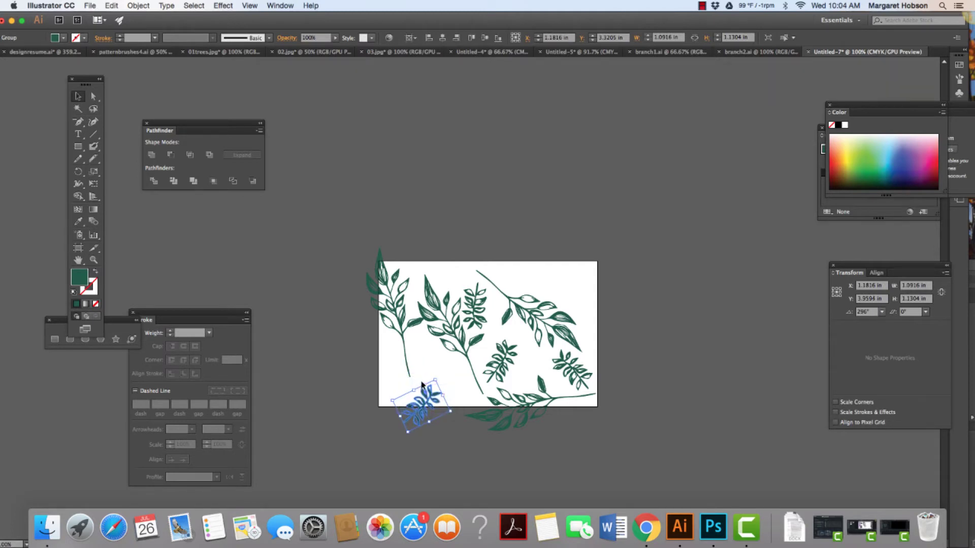
{"action": "left_click", "coordinate": [404, 345]}
{"action": "left_click_drag", "start_coordinate": [405, 345], "coordinate": [405, 346]}
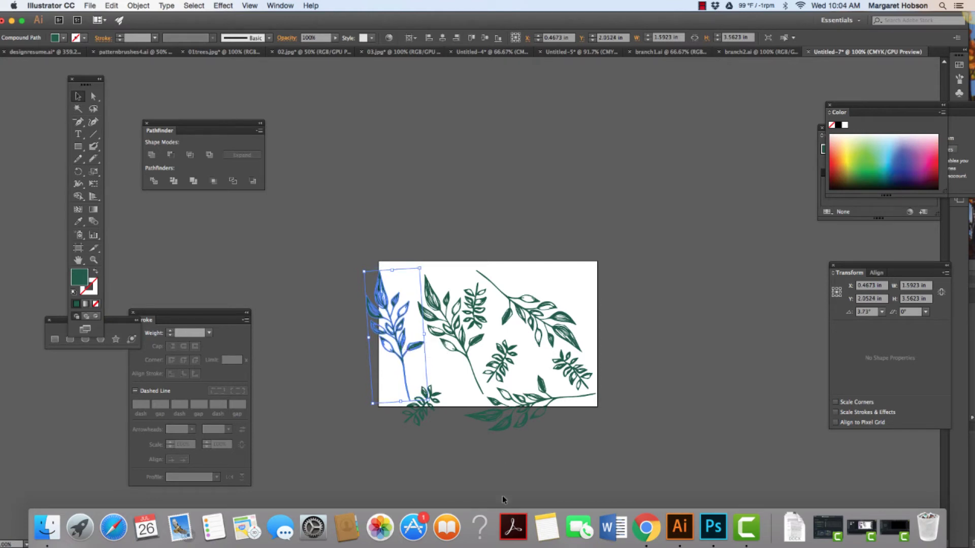
Move the lower-left small branch up between the two large stems, and shift the central small branch slightly up and right
{"action": "left_click", "coordinate": [480, 468]}
{"action": "left_click_drag", "start_coordinate": [427, 402], "coordinate": [446, 381]}
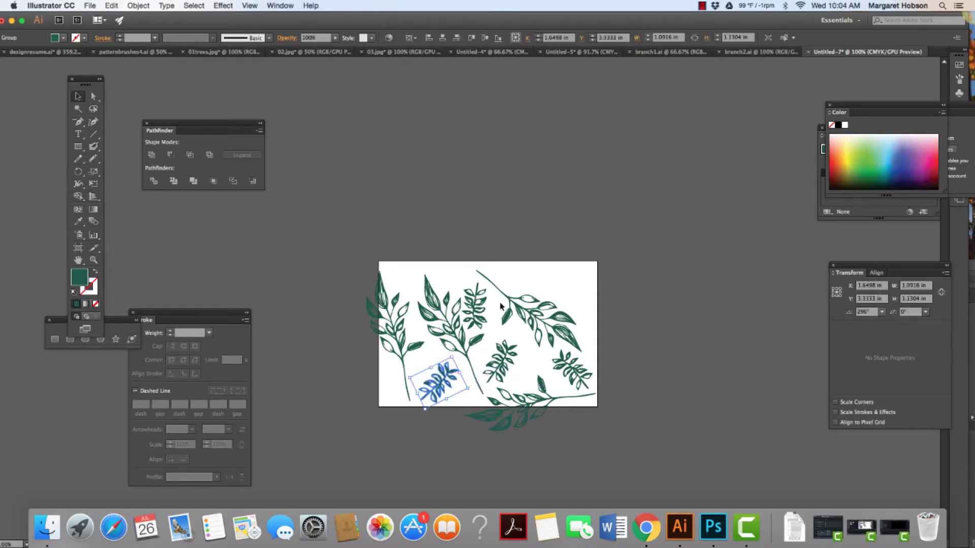
{"action": "left_click", "coordinate": [501, 369]}
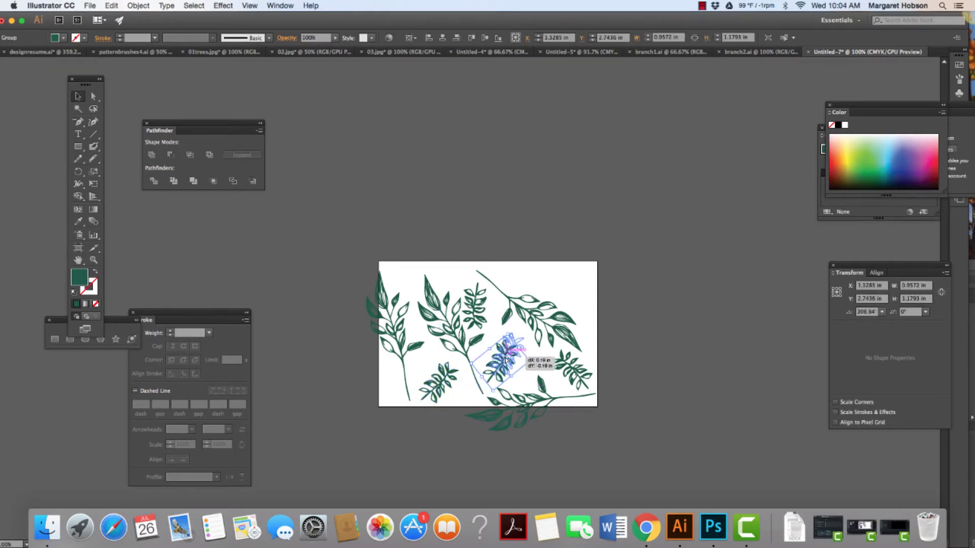
{"action": "left_click", "coordinate": [558, 443]}
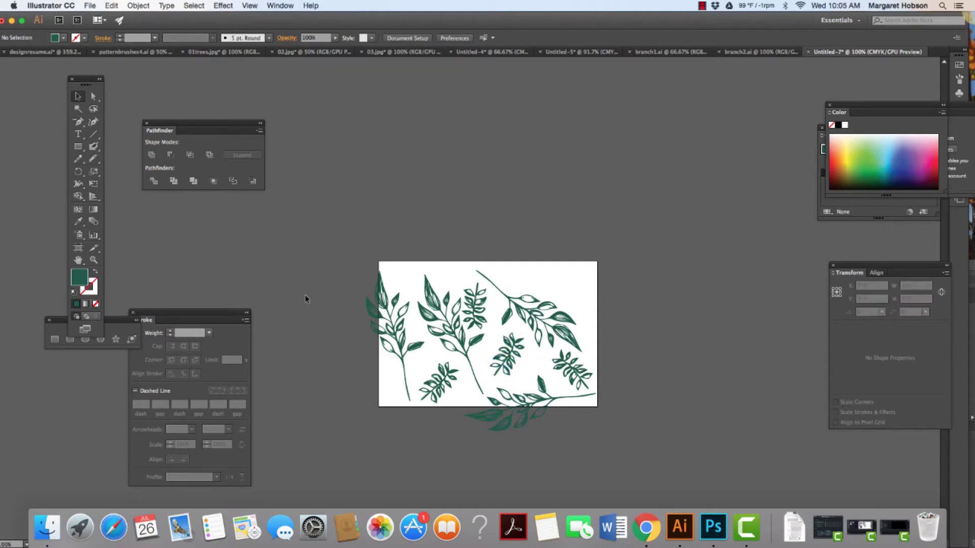
Draw a rectangle about 1.19 by 2.72 in with no fill or stroke, covering the leaves that overhang the artboard's left edge
{"action": "key", "text": "super+equal"}
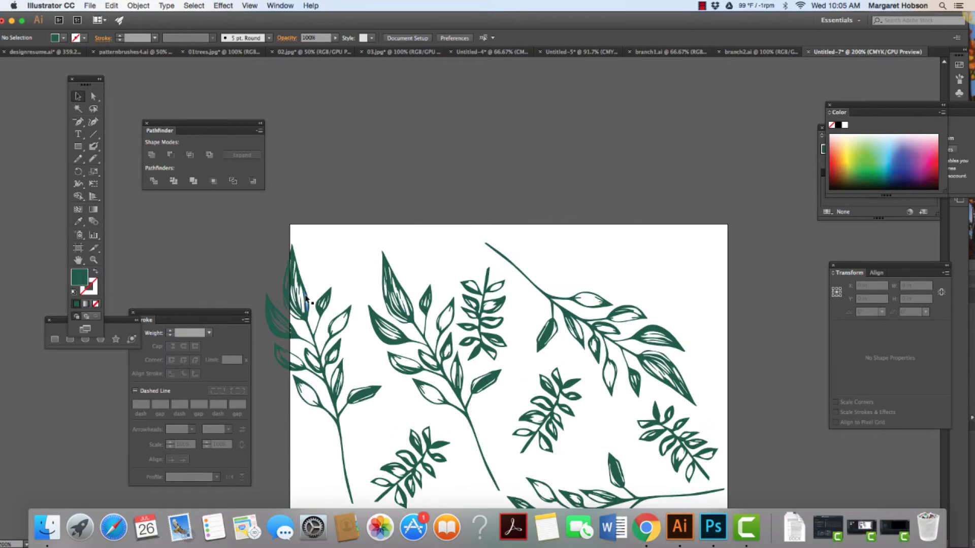
{"action": "key", "text": "space"}
{"action": "left_click_drag", "start_coordinate": [349, 373], "coordinate": [411, 252]}
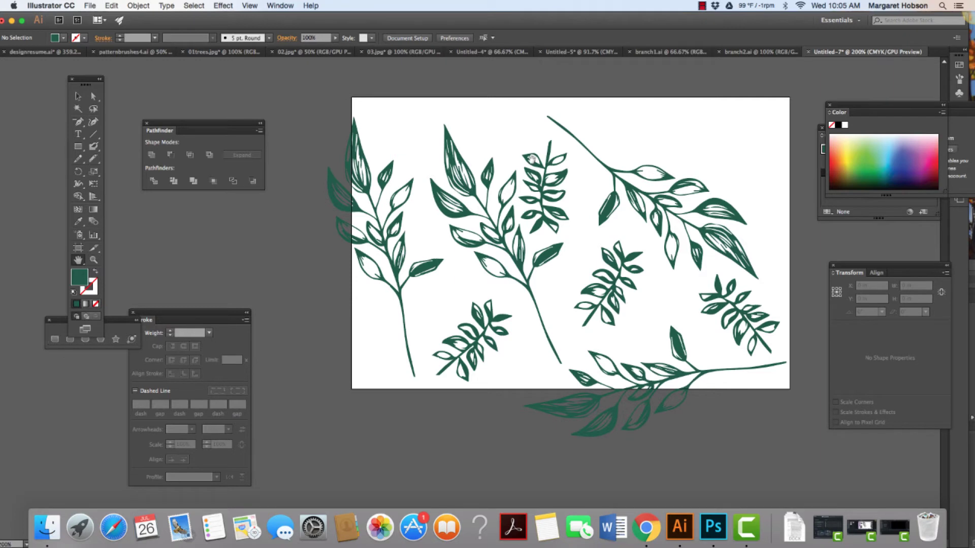
{"action": "left_click", "coordinate": [78, 108]}
{"action": "left_click", "coordinate": [96, 303]}
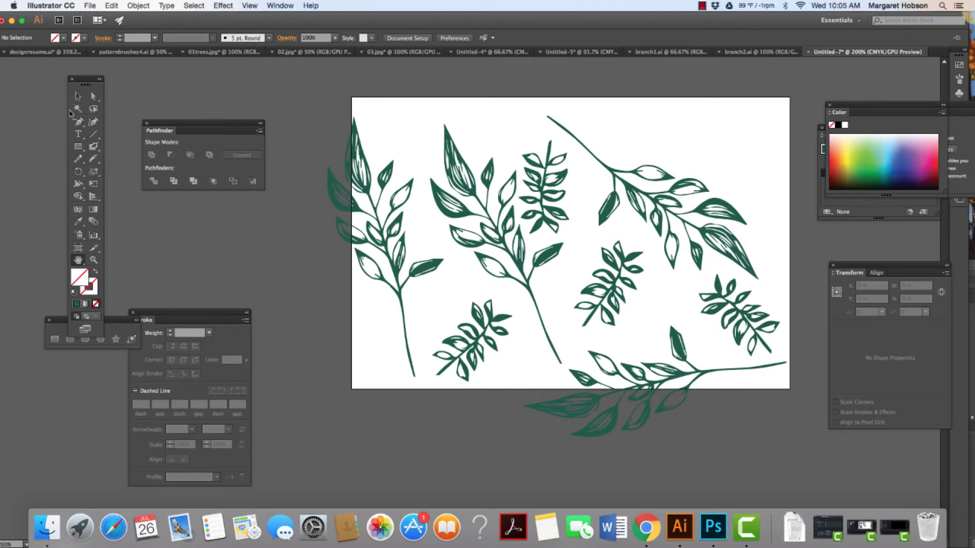
{"action": "left_click", "coordinate": [78, 149]}
{"action": "left_click", "coordinate": [127, 146]}
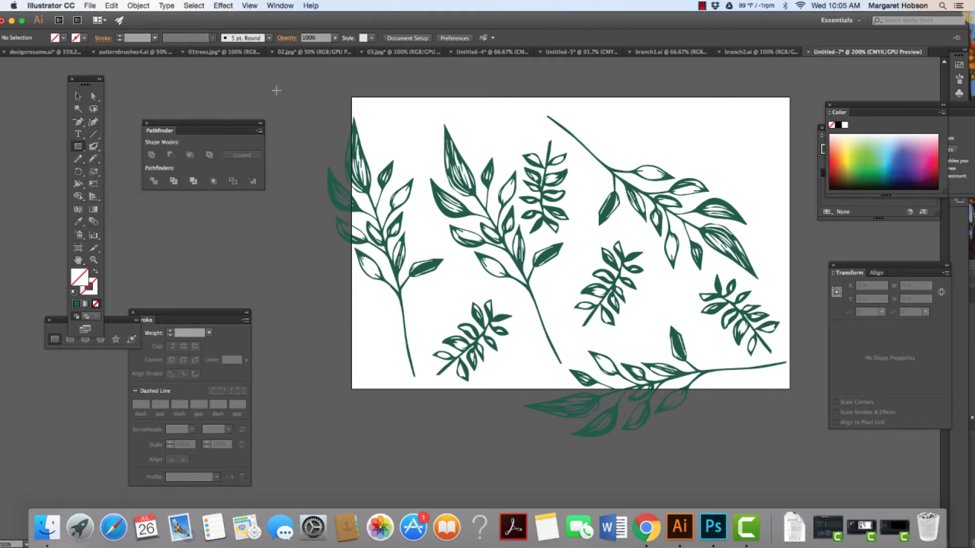
{"action": "left_click_drag", "start_coordinate": [276, 90], "coordinate": [351, 369]}
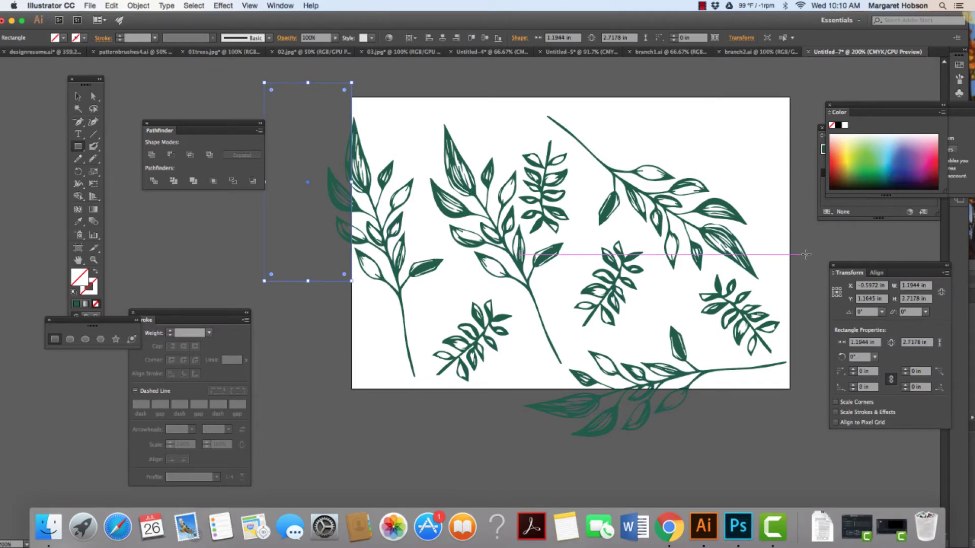
{"action": "left_click_drag", "start_coordinate": [190, 127], "coordinate": [131, 119]}
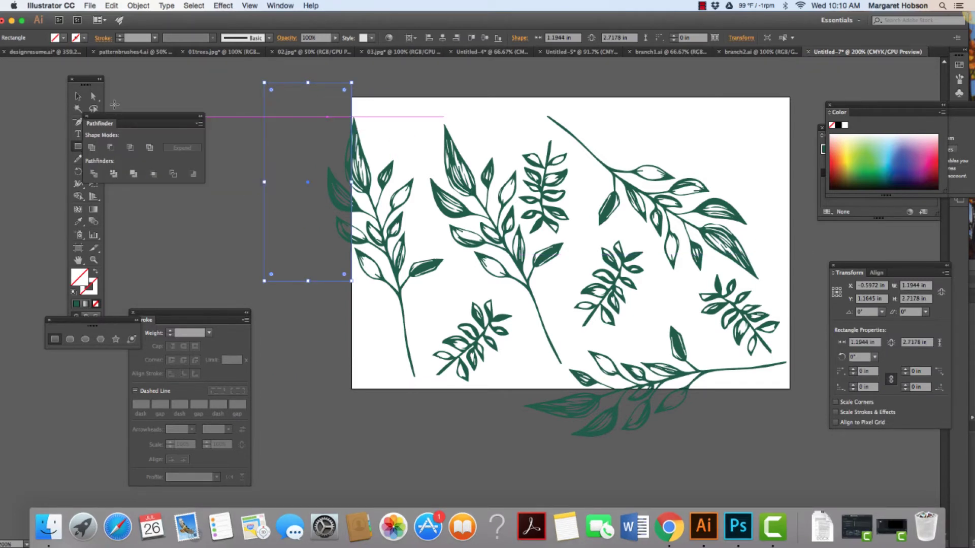
{"action": "left_click", "coordinate": [94, 96]}
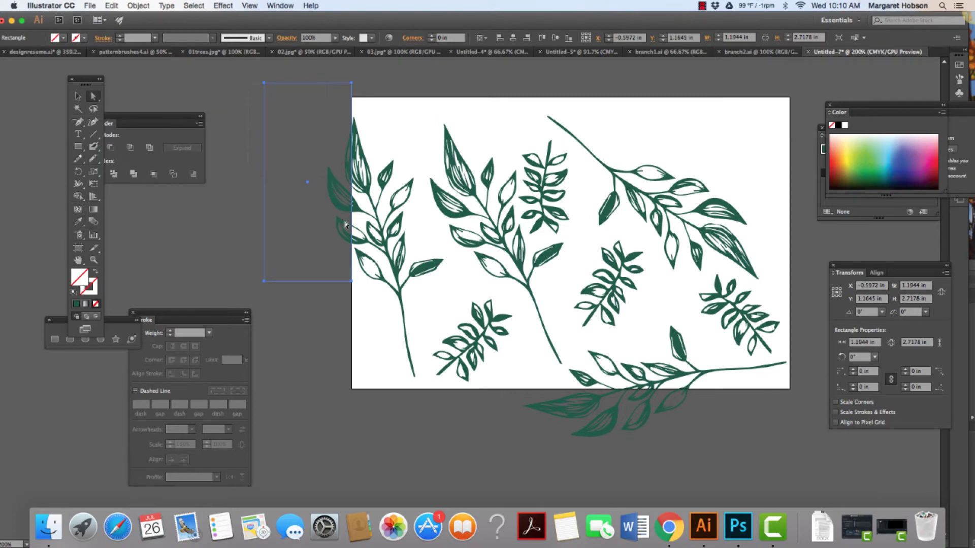
{"action": "left_click", "coordinate": [353, 291], "text": "shift"}
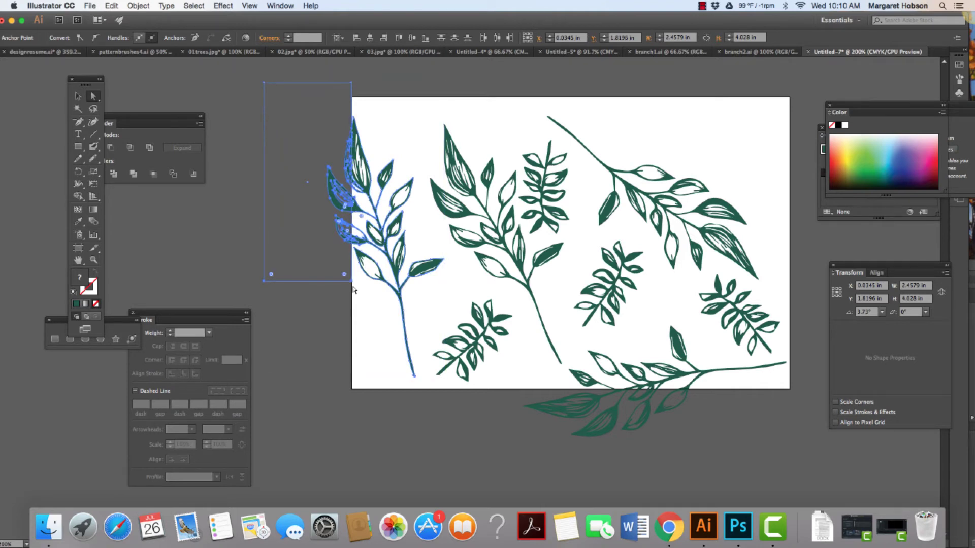
{"action": "left_click", "coordinate": [354, 290]}
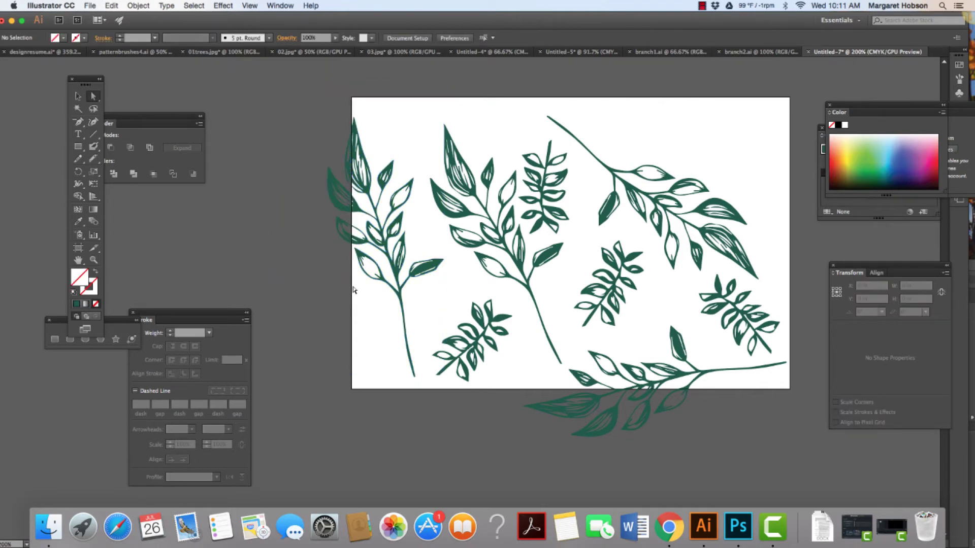
Redo the rectangle over the left overhang and make a clipping mask from it and the large left-edge branch
{"action": "left_click", "coordinate": [112, 5]}
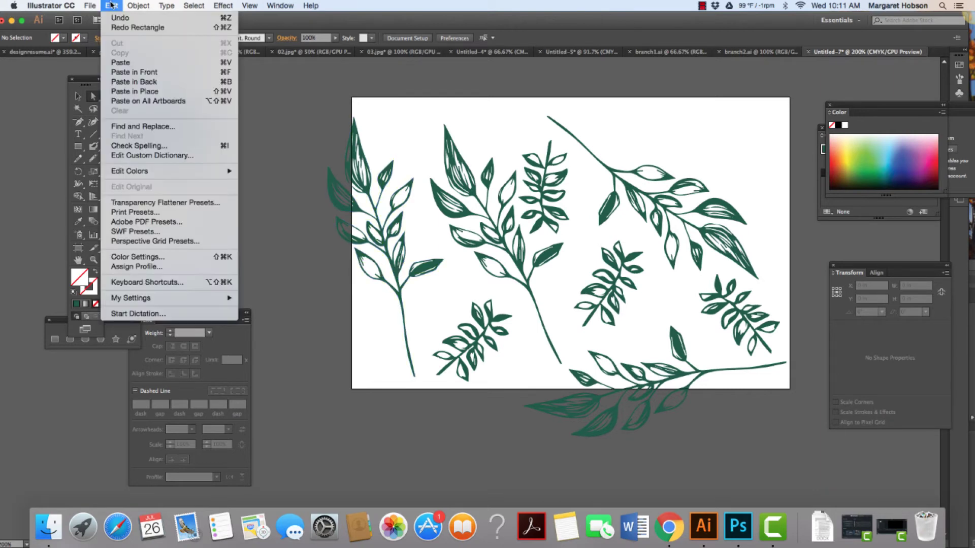
{"action": "left_click", "coordinate": [137, 27]}
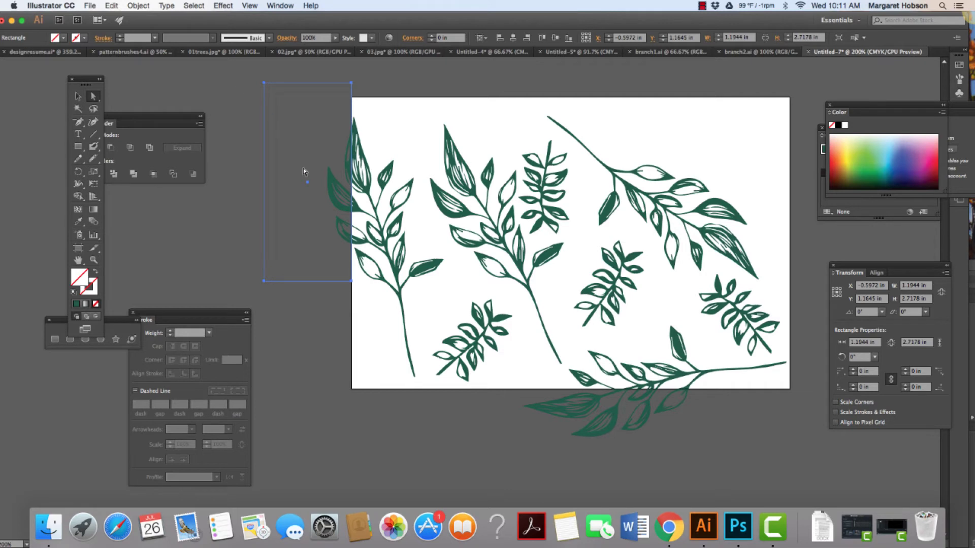
{"action": "left_click", "coordinate": [353, 296], "text": "shift"}
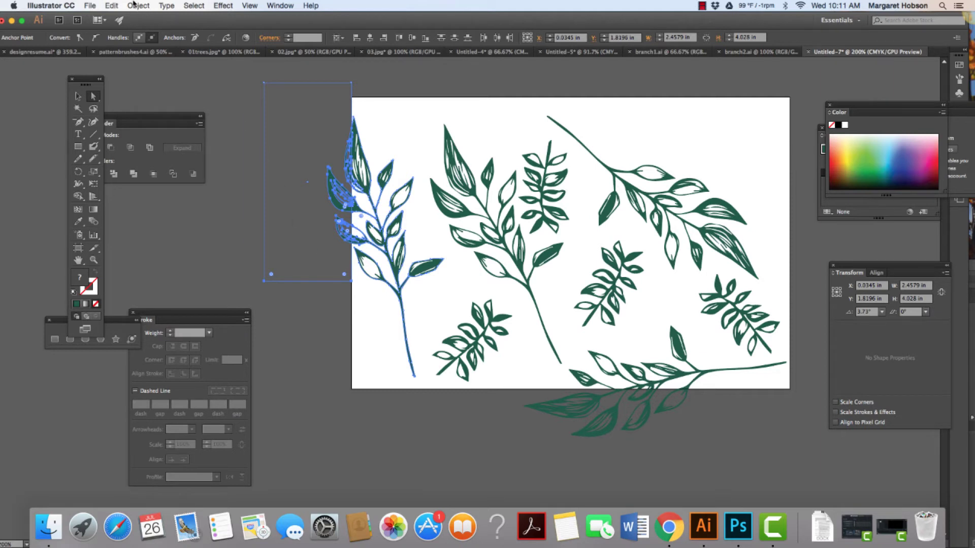
{"action": "left_click", "coordinate": [138, 5]}
{"action": "mouse_move", "coordinate": [188, 274]}
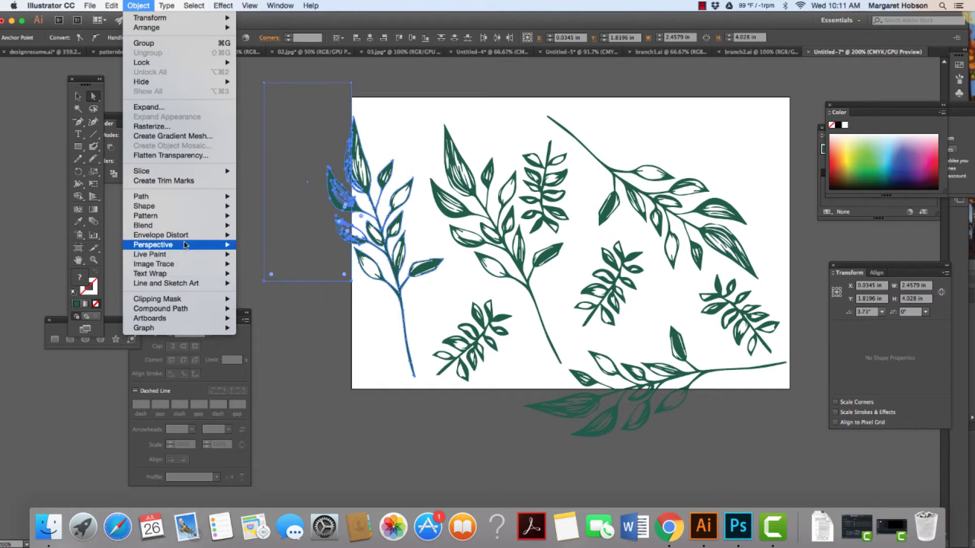
{"action": "mouse_move", "coordinate": [189, 299]}
{"action": "left_click", "coordinate": [256, 299]}
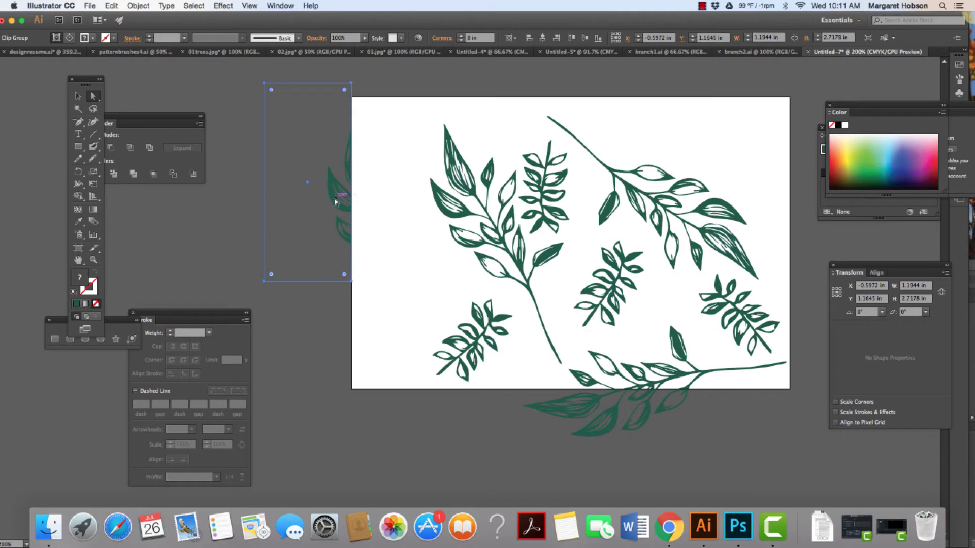
Copy the clipped left-edge leaves and paste the copy in front of the original
{"action": "left_click", "coordinate": [78, 96]}
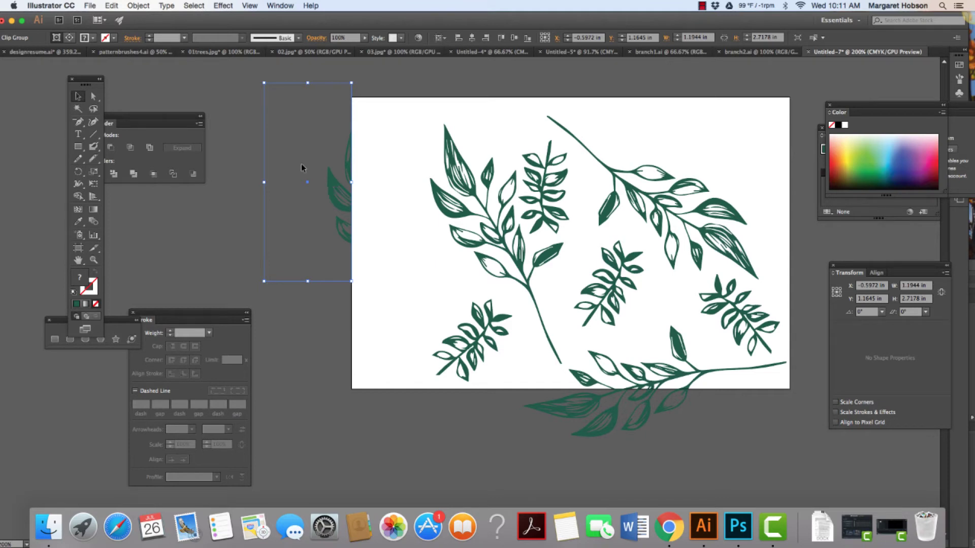
{"action": "left_click", "coordinate": [138, 5]}
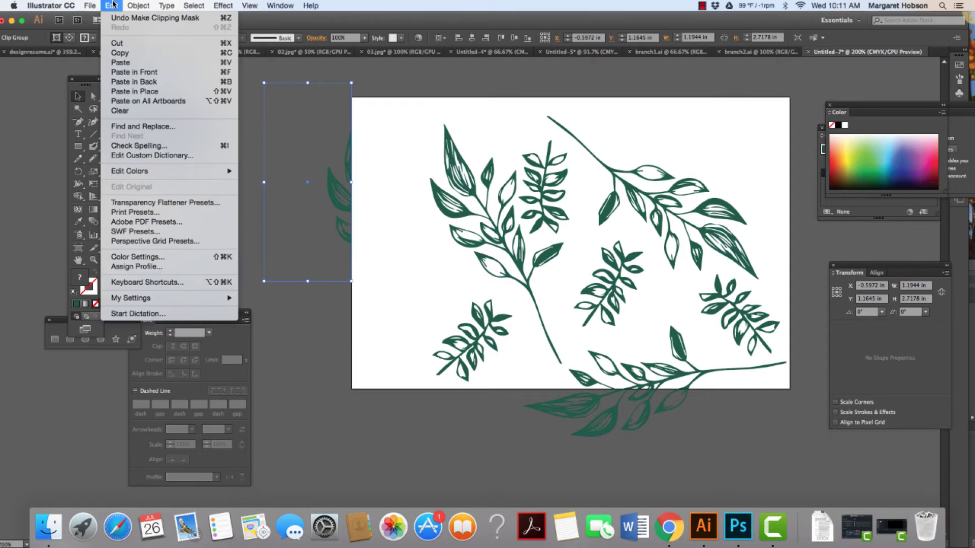
{"action": "left_click", "coordinate": [124, 56]}
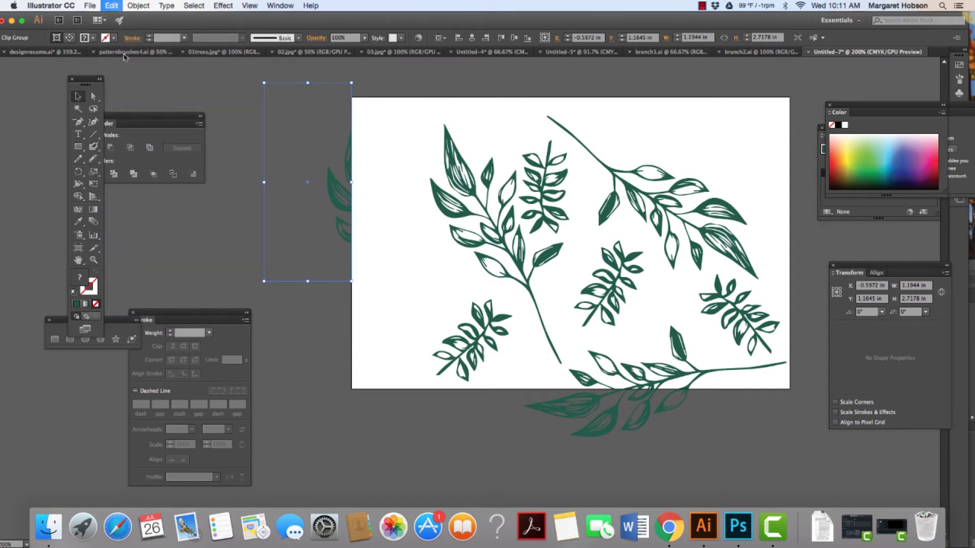
{"action": "left_click", "coordinate": [113, 5]}
{"action": "left_click", "coordinate": [136, 75]}
Move the pasted leaf copy horizontally across the artboard until its clipping frame is flush with the artboard's right edge
{"action": "left_click_drag", "start_coordinate": [329, 183], "coordinate": [449, 184]}
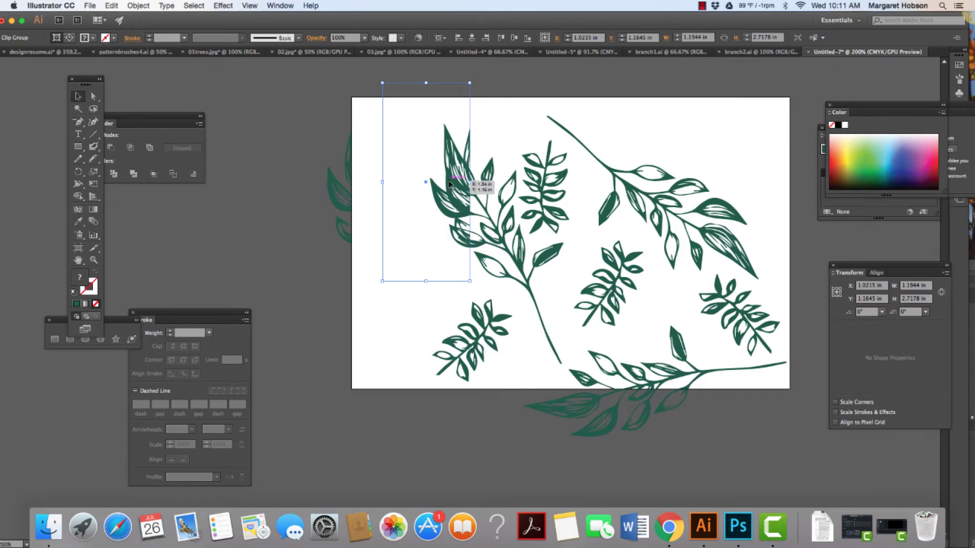
{"action": "left_click", "coordinate": [455, 189]}
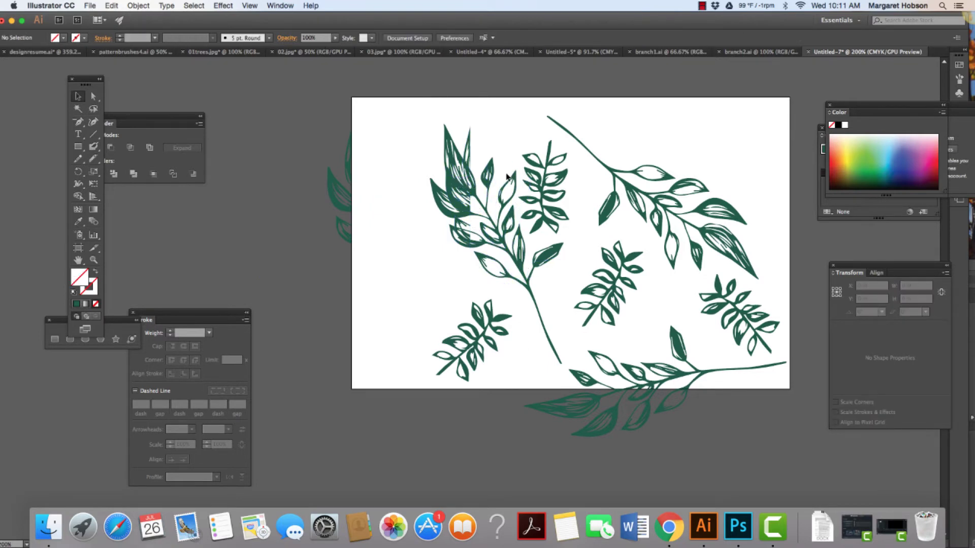
{"action": "left_click", "coordinate": [449, 185]}
{"action": "left_click_drag", "start_coordinate": [449, 184], "coordinate": [510, 178]}
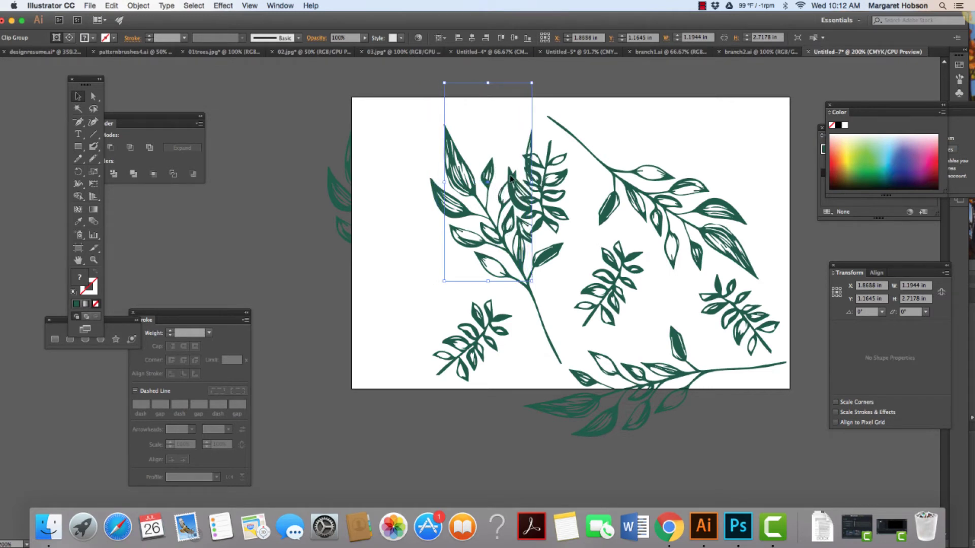
{"action": "left_click", "coordinate": [514, 174]}
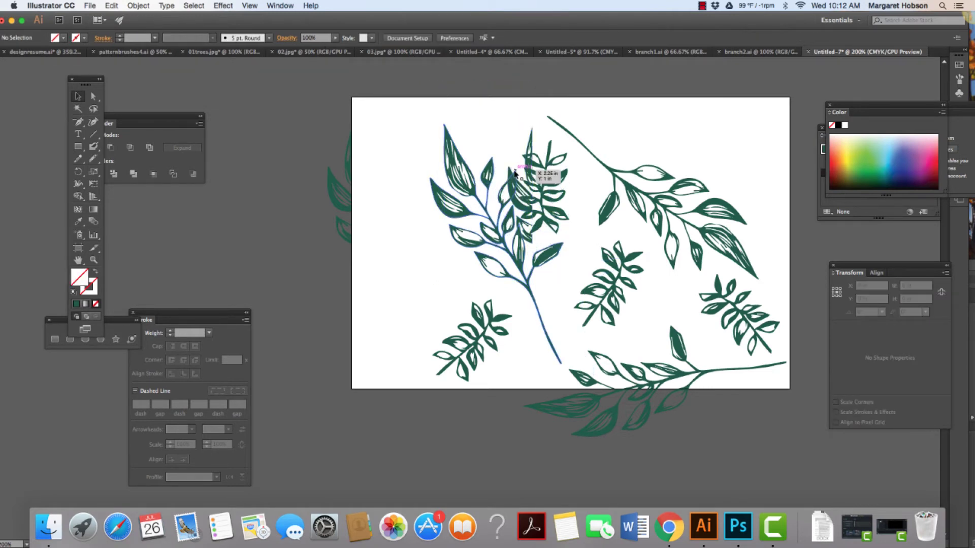
{"action": "left_click", "coordinate": [511, 174]}
{"action": "left_click_drag", "start_coordinate": [510, 173], "coordinate": [768, 171]}
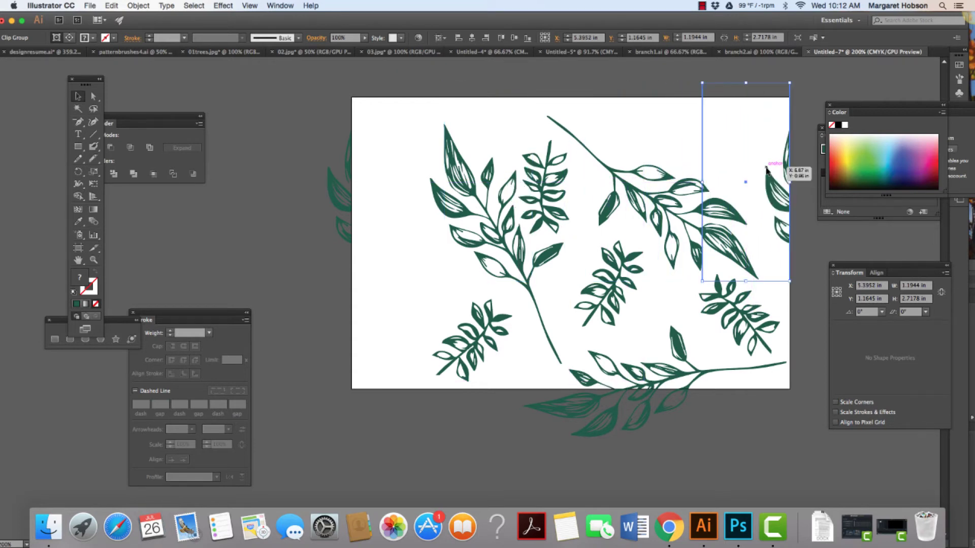
Release the clipping mask on the original left-edge branch and deselect it
{"action": "left_click", "coordinate": [327, 194]}
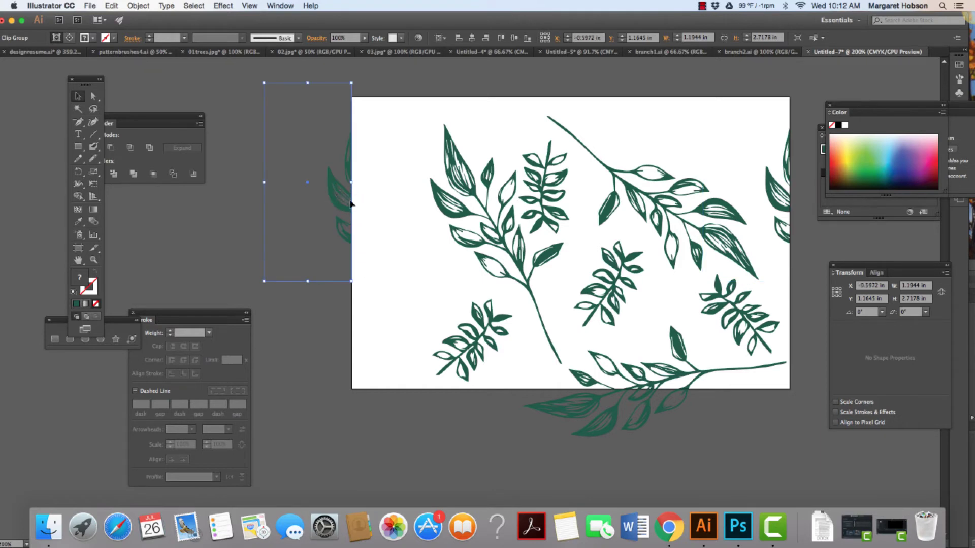
{"action": "left_click", "coordinate": [144, 6]}
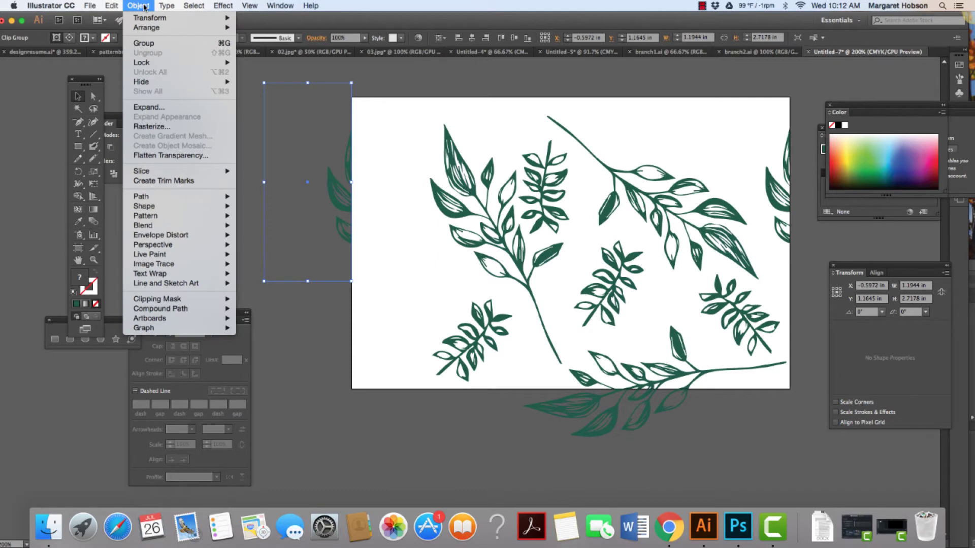
{"action": "mouse_move", "coordinate": [157, 247]}
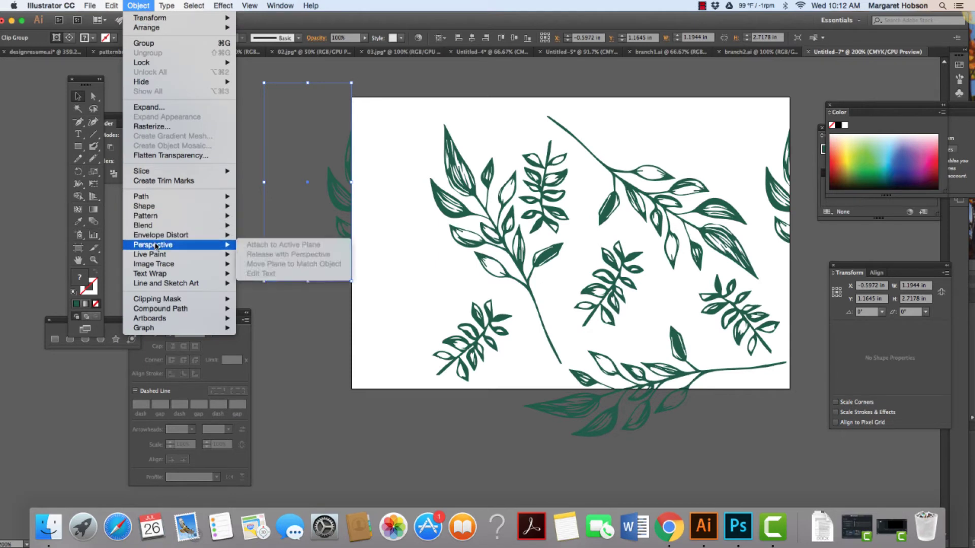
{"action": "mouse_move", "coordinate": [171, 301]}
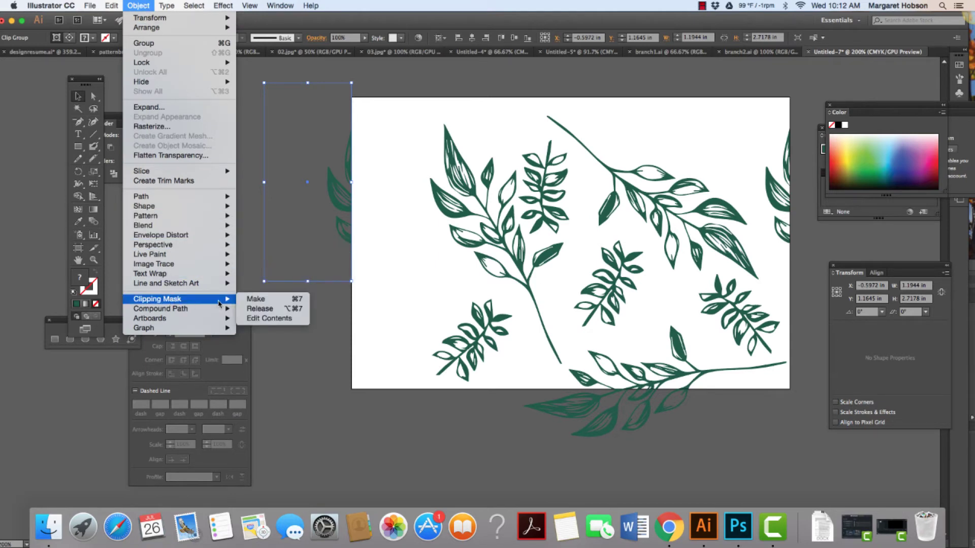
{"action": "left_click", "coordinate": [259, 309]}
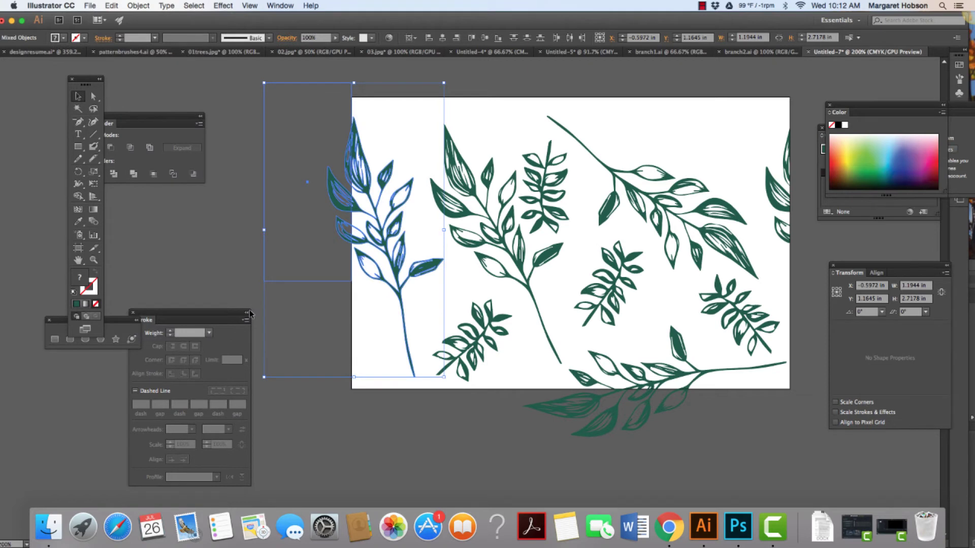
{"action": "left_click", "coordinate": [195, 260]}
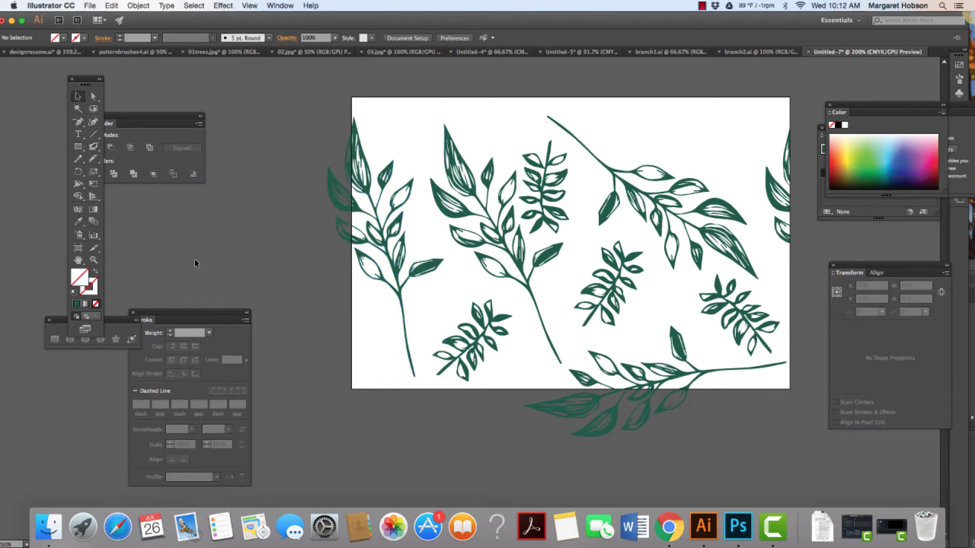
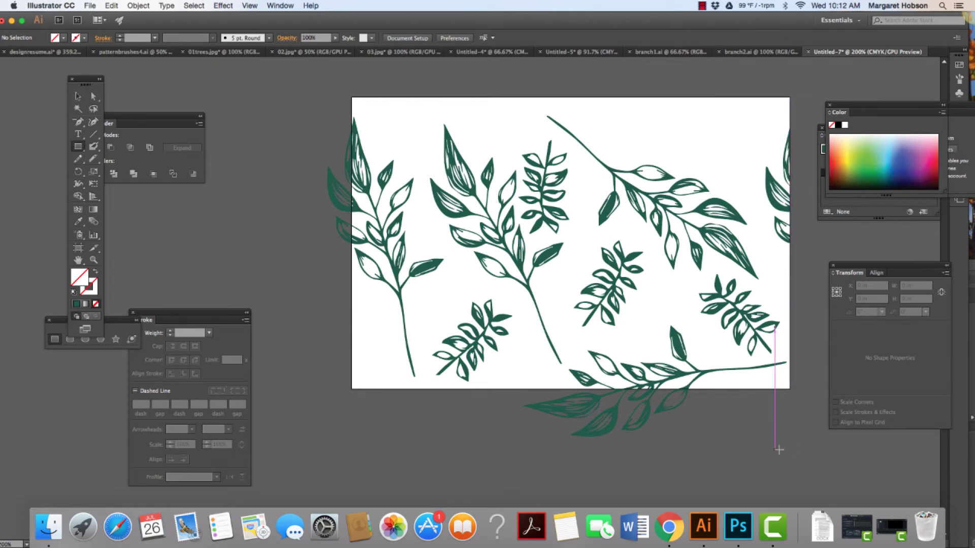
Draw a rectangle about 4.13 by 0.94 in over the leaves overhanging the artboard's bottom edge and make a clipping mask with the branch
{"action": "left_click_drag", "start_coordinate": [797, 457], "coordinate": [496, 389]}
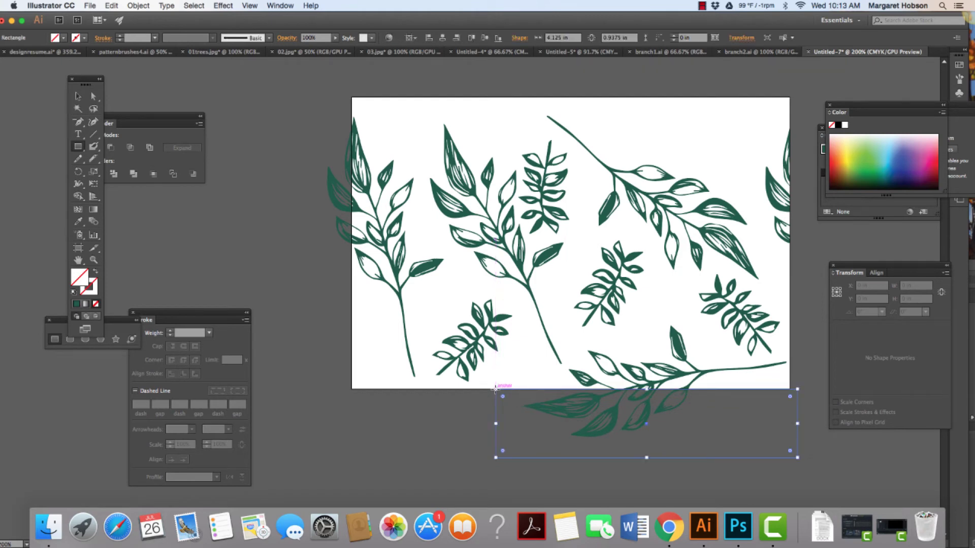
{"action": "left_click", "coordinate": [93, 97]}
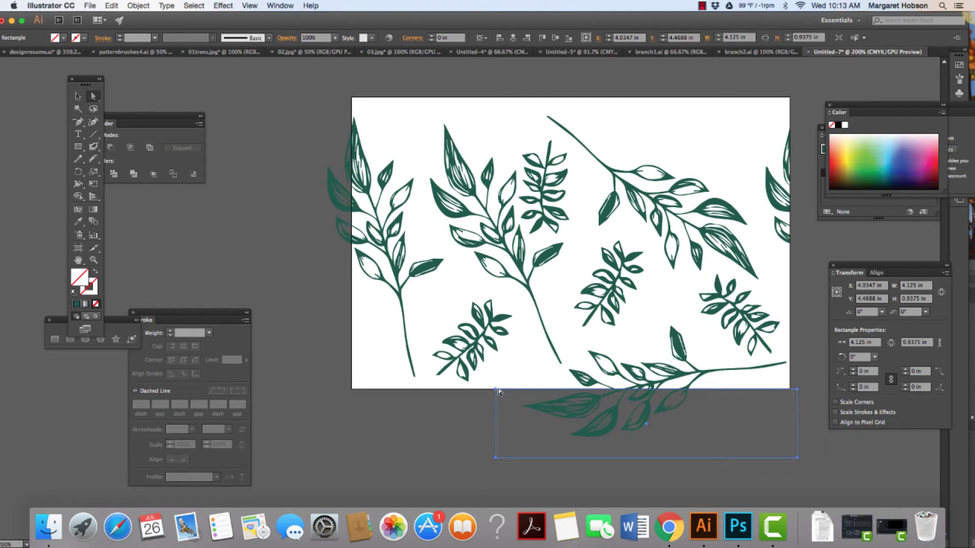
{"action": "left_click_drag", "start_coordinate": [499, 392], "coordinate": [711, 447]}
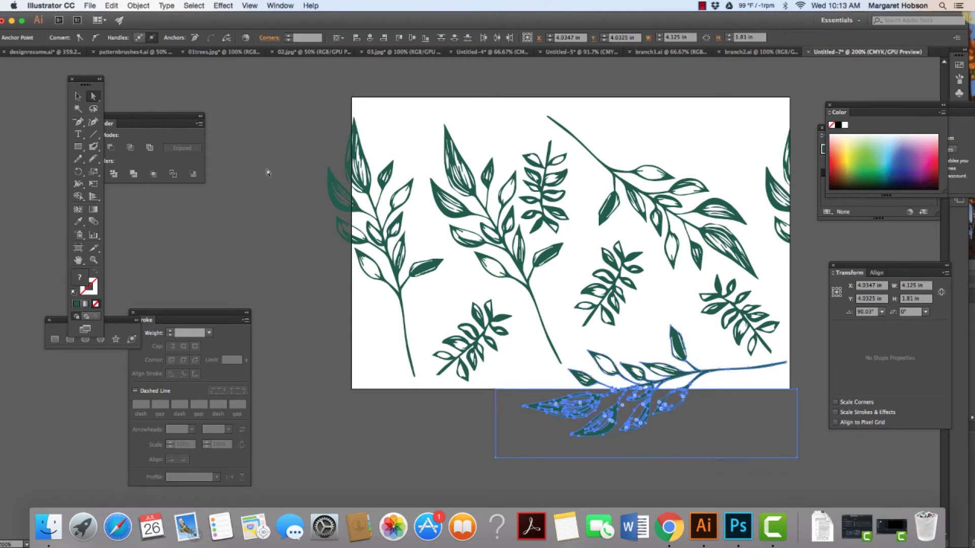
{"action": "left_click", "coordinate": [138, 5]}
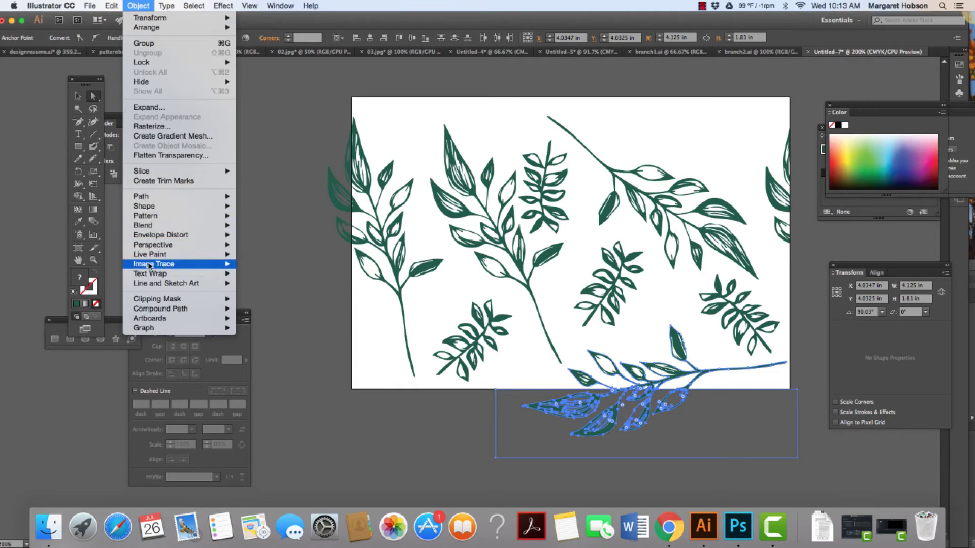
{"action": "mouse_move", "coordinate": [145, 221]}
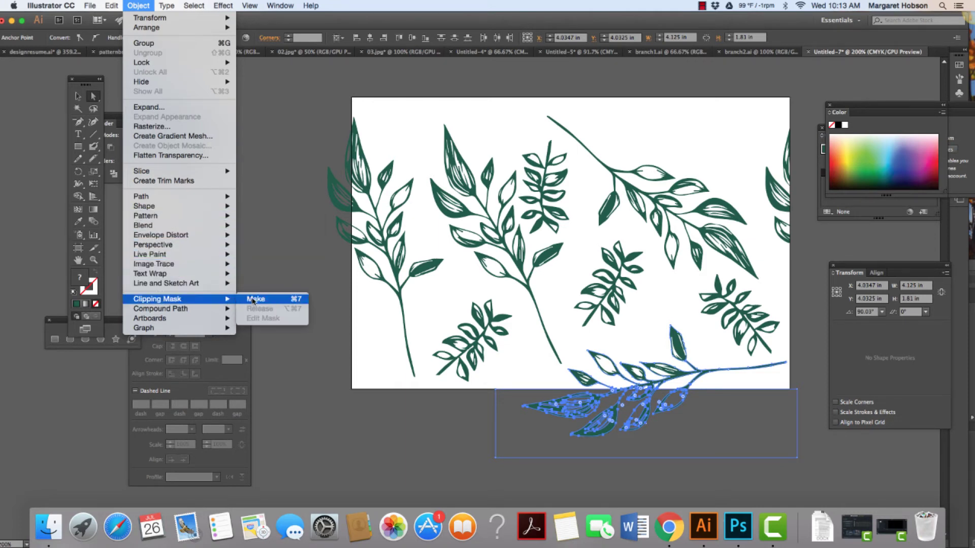
{"action": "left_click", "coordinate": [254, 299]}
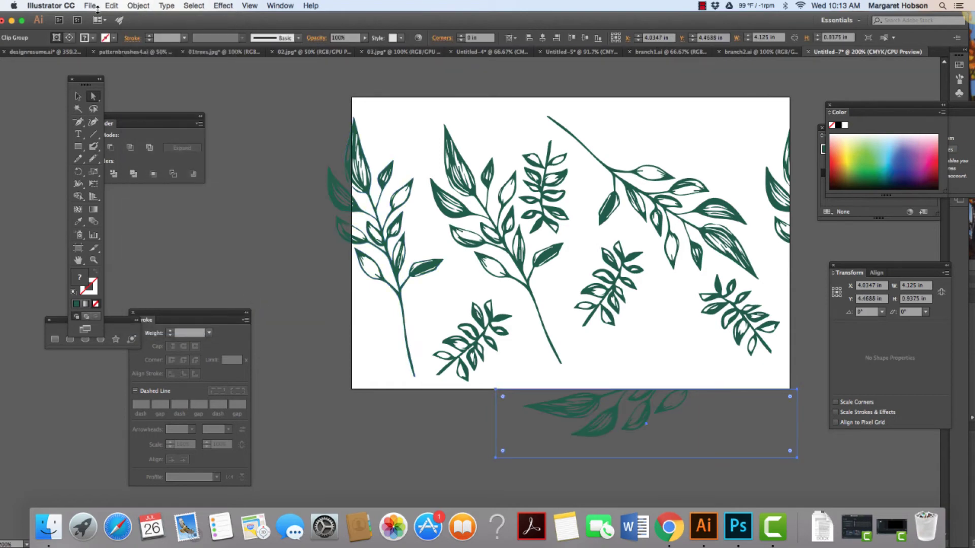
Paste a copy of the clipped bottom leaves in front and move it straight up so its frame meets the artboard's top edge
{"action": "left_click", "coordinate": [115, 4]}
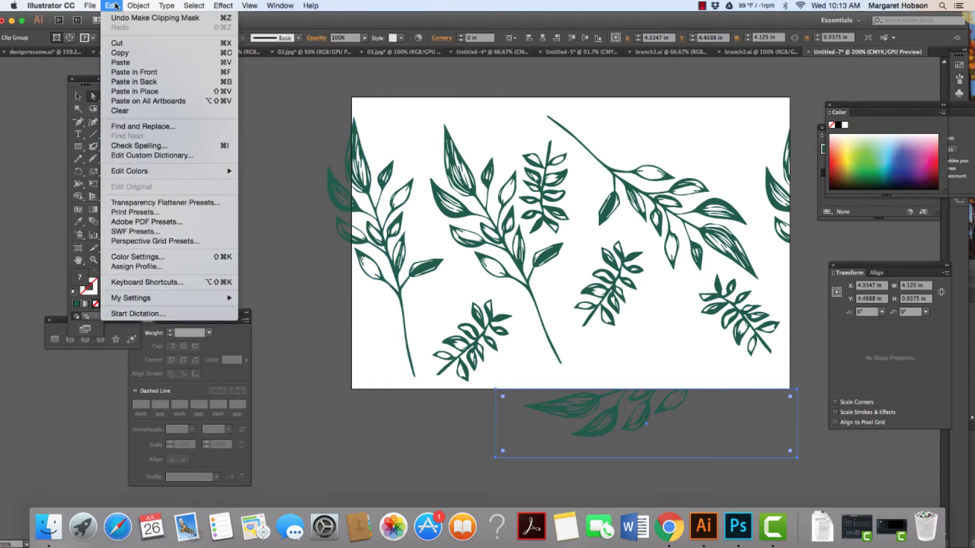
{"action": "left_click", "coordinate": [116, 57]}
{"action": "left_click", "coordinate": [112, 5]}
{"action": "left_click", "coordinate": [121, 75]}
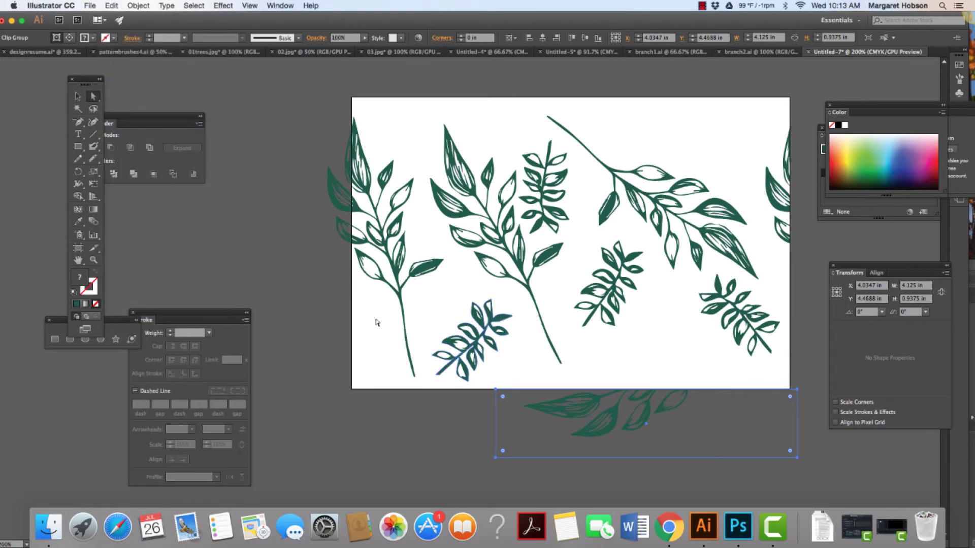
{"action": "left_click", "coordinate": [78, 96]}
{"action": "left_click_drag", "start_coordinate": [613, 413], "coordinate": [591, 122]}
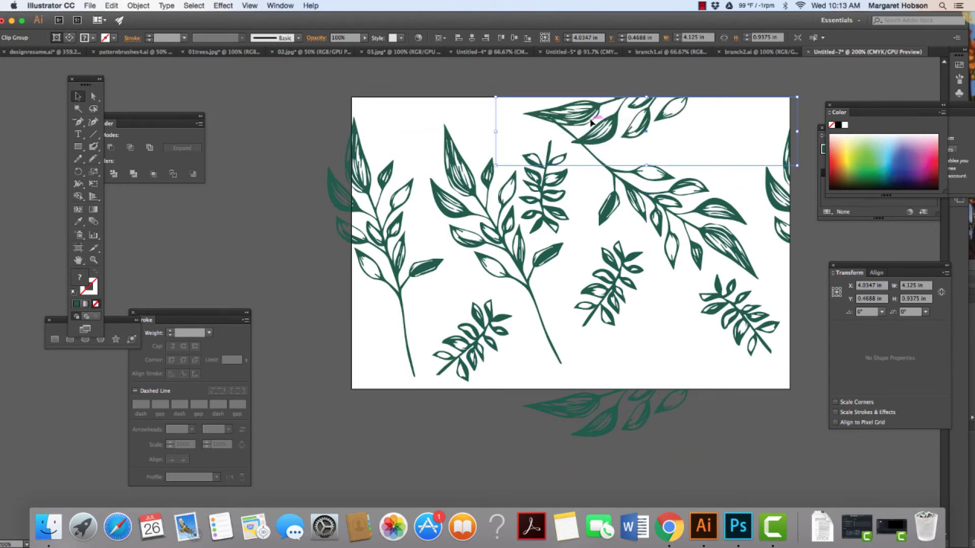
Release the clipping mask on the original branch overhanging the artboard's bottom edge
{"action": "left_click", "coordinate": [587, 409]}
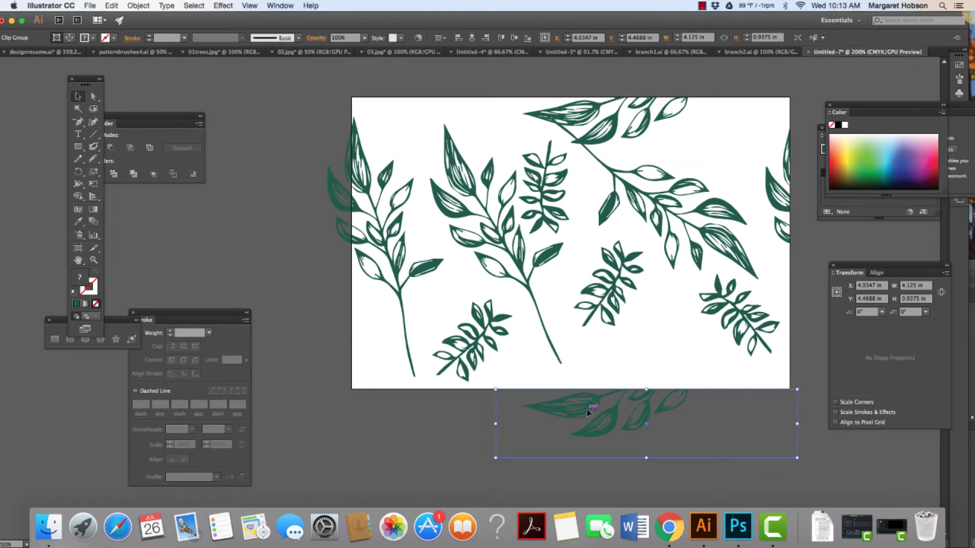
{"action": "left_click", "coordinate": [136, 6]}
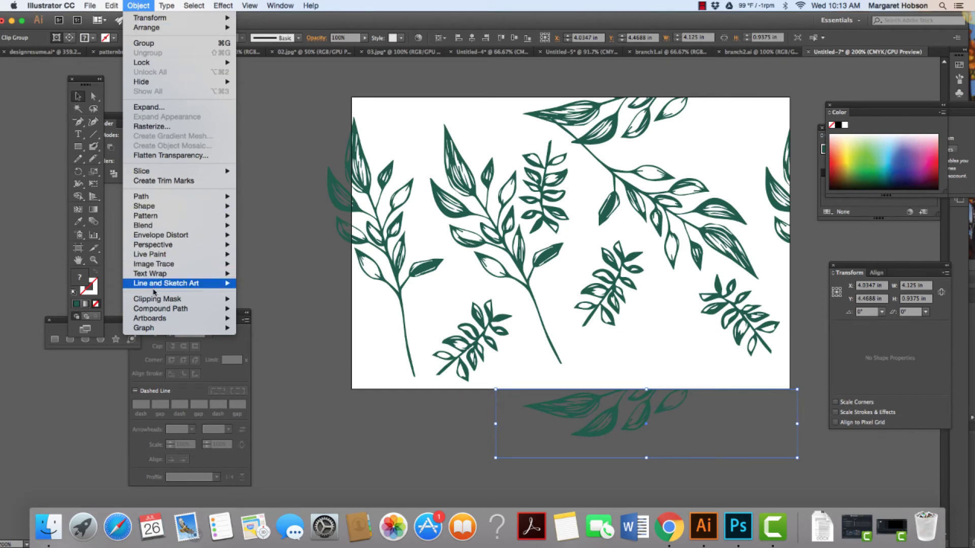
{"action": "mouse_move", "coordinate": [213, 301]}
{"action": "left_click", "coordinate": [269, 318]}
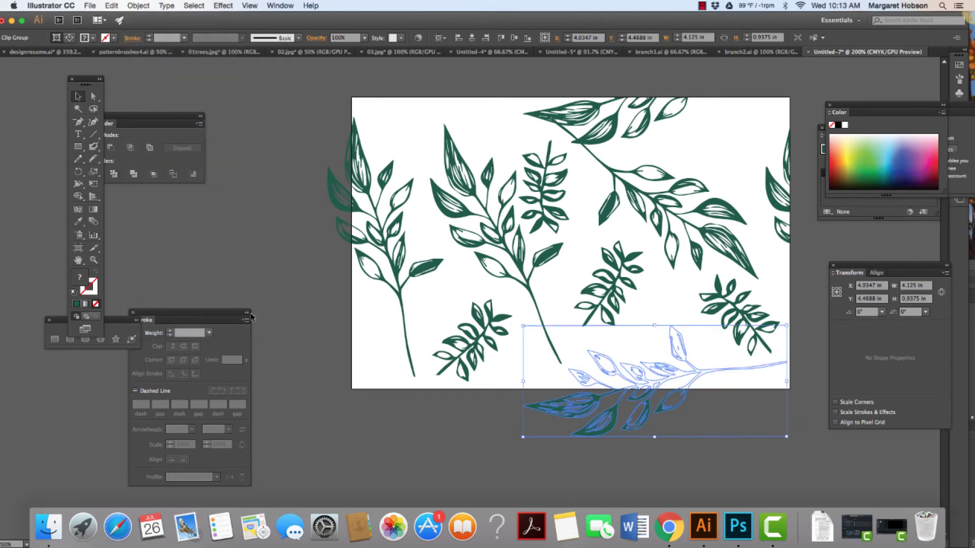
Try to make a clipping mask from the bottom branch alone, and make the mask again with its rectangle included
{"action": "left_click", "coordinate": [138, 5]}
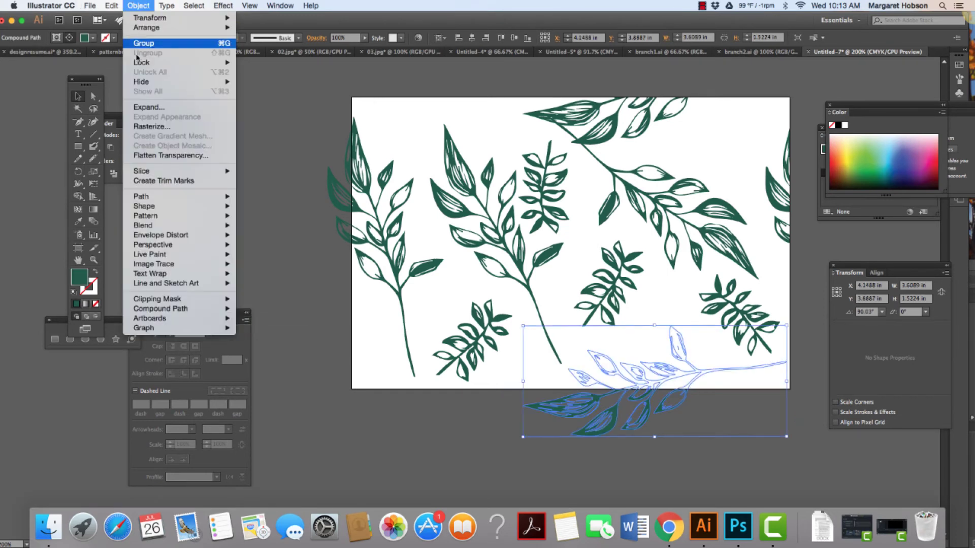
{"action": "mouse_move", "coordinate": [152, 300]}
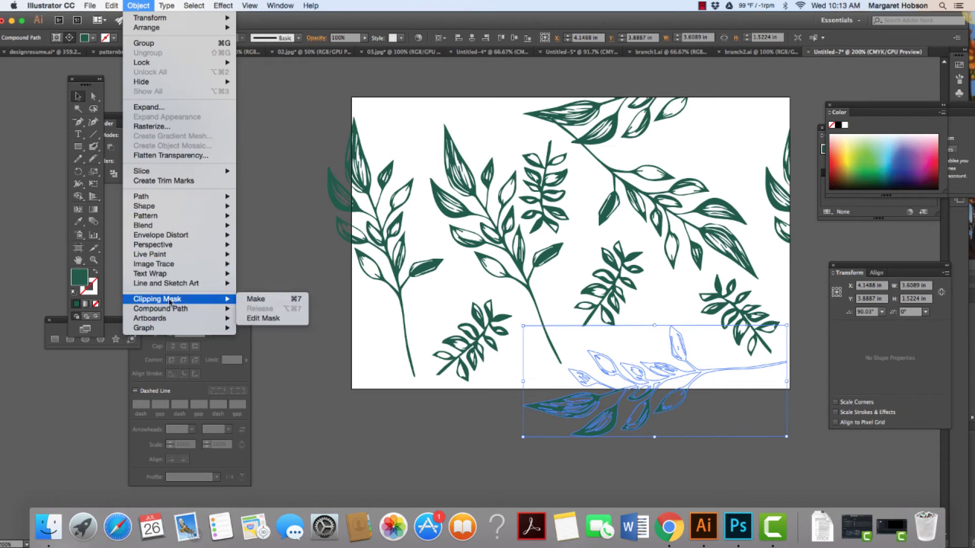
{"action": "left_click", "coordinate": [251, 300]}
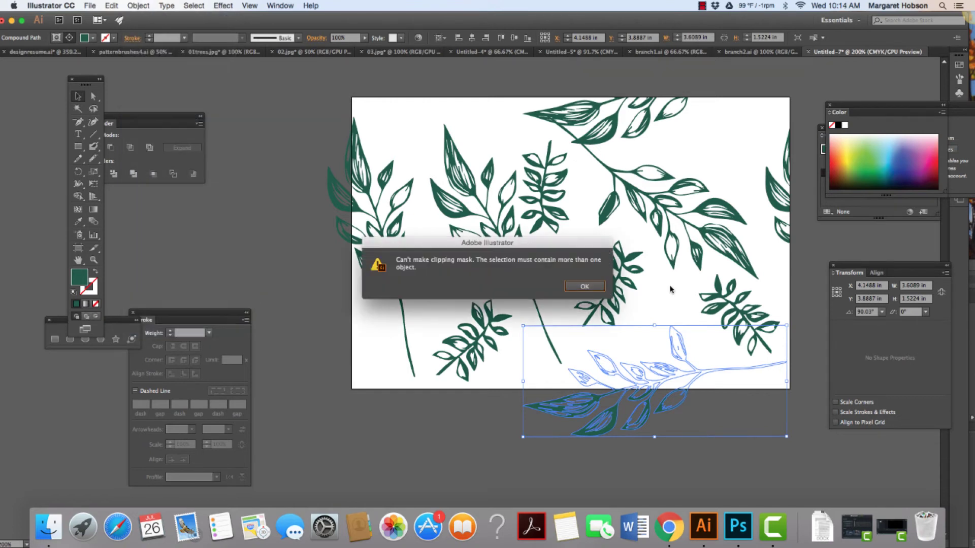
{"action": "left_click", "coordinate": [584, 287]}
{"action": "left_click", "coordinate": [631, 458], "text": "shift"}
{"action": "key", "text": "super+7"}
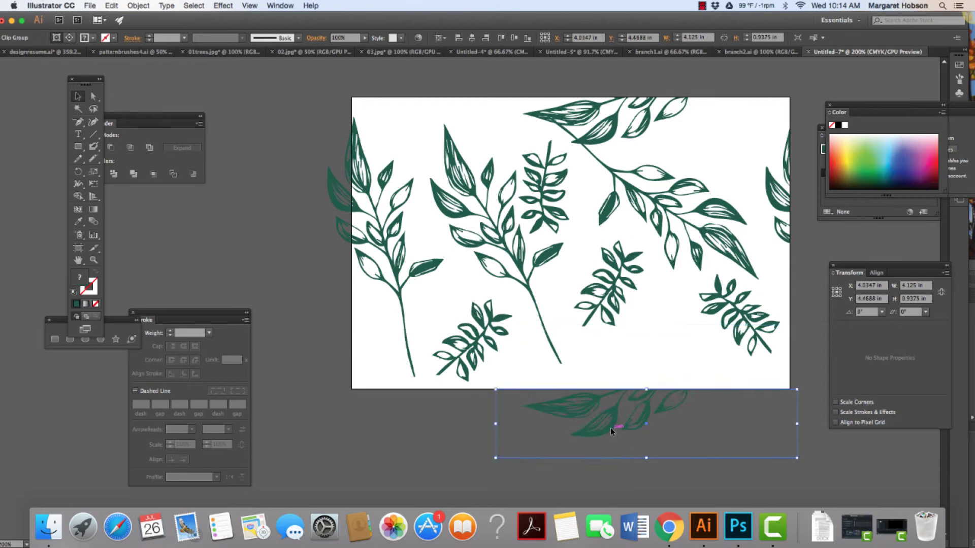
Release the bottom-edge branch from its clipping rectangle once more and deselect everything
{"action": "left_click", "coordinate": [136, 5]}
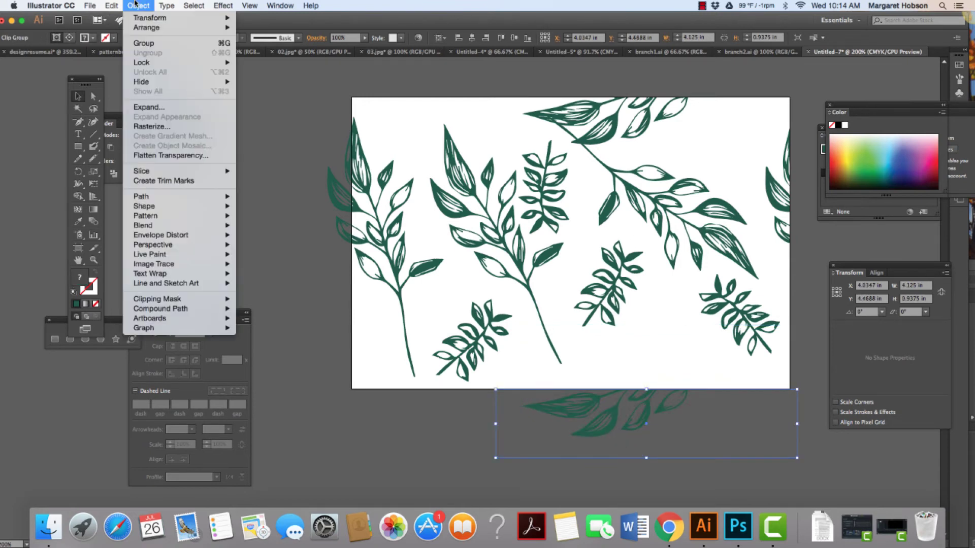
{"action": "mouse_move", "coordinate": [199, 300]}
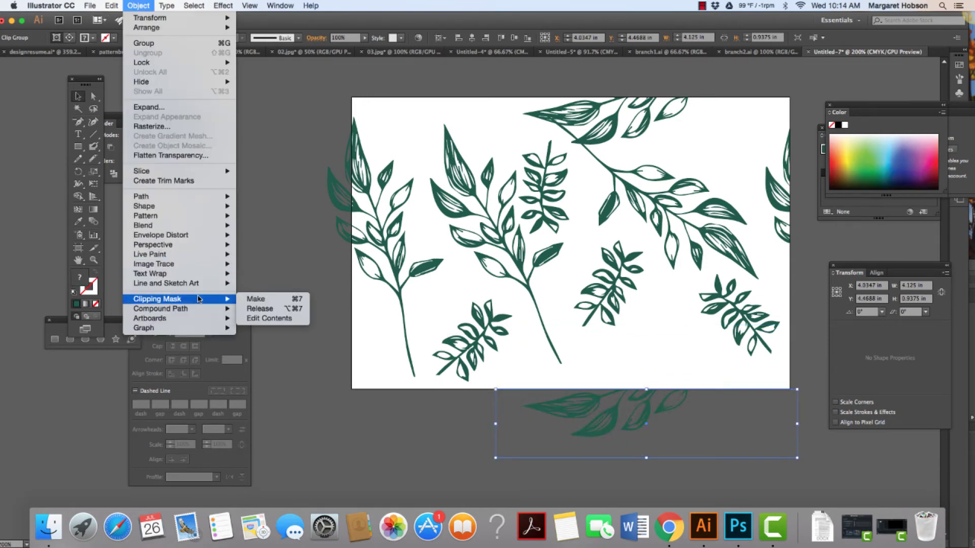
{"action": "left_click", "coordinate": [253, 308]}
{"action": "left_click", "coordinate": [350, 432]}
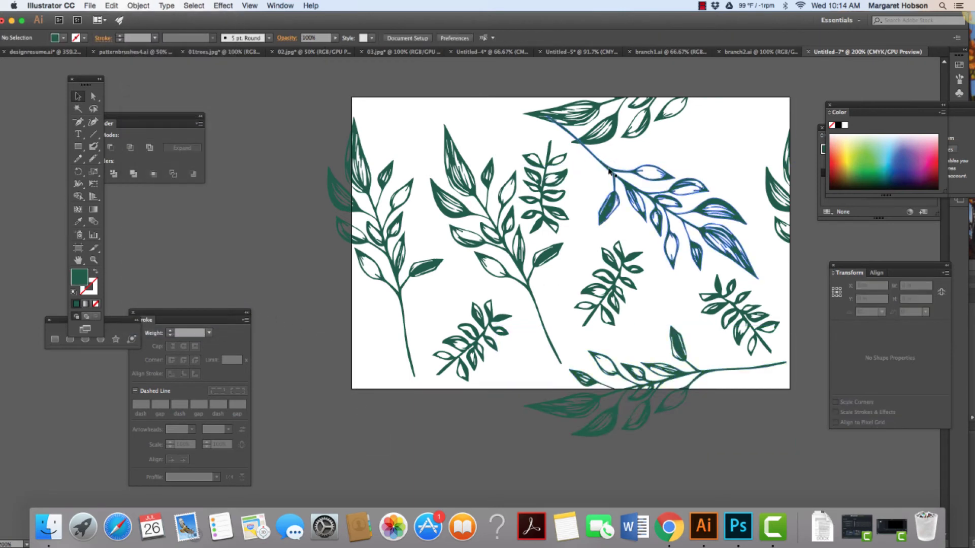
Nudge the large diagonal branch slightly right and down, away from the clipped top leaves, and rotate it slightly
{"action": "left_click", "coordinate": [627, 185]}
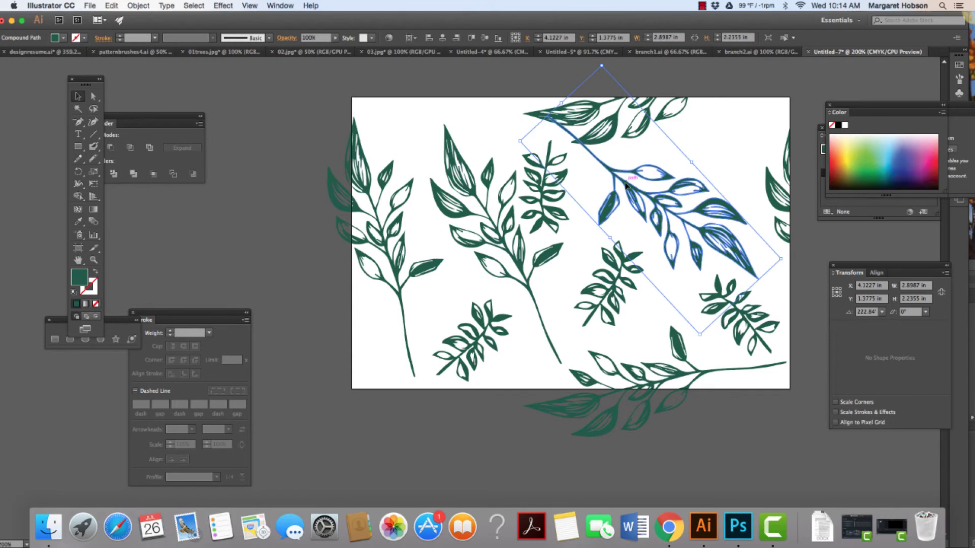
{"action": "key", "text": "Right"}
{"action": "key", "text": "Right"}
{"action": "key", "text": "Right"}
{"action": "key", "text": "Right"}
{"action": "key", "text": "Right"}
{"action": "key", "text": "Down"}
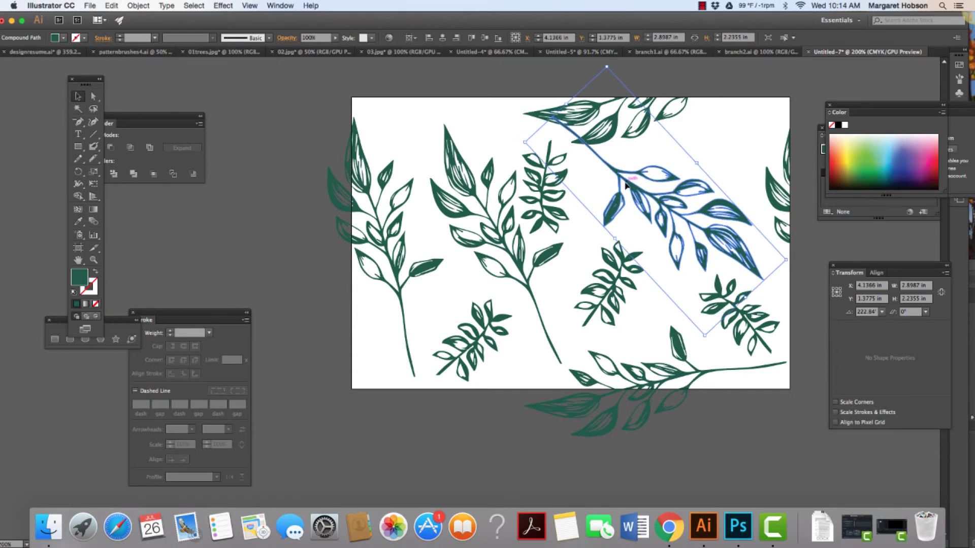
{"action": "key", "text": "Down"}
{"action": "key", "text": "Down"}
{"action": "key", "text": "Down"}
{"action": "key", "text": "Down"}
{"action": "key", "text": "Down"}
{"action": "key", "text": "Down"}
{"action": "key", "text": "Down"}
{"action": "key", "text": "Down"}
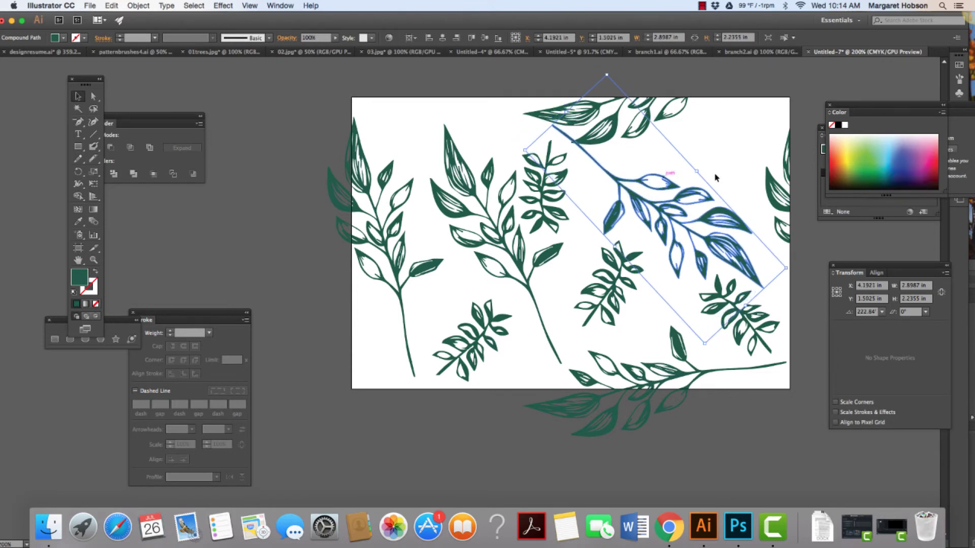
{"action": "left_click_drag", "start_coordinate": [519, 150], "coordinate": [518, 163]}
Shrink the small sprig beside the diagonal branch's stem to about 0.49 by 0.90 in and nudge it slightly down and right
{"action": "left_click", "coordinate": [535, 199]}
{"action": "key", "text": "Down"}
{"action": "key", "text": "Down"}
{"action": "key", "text": "Down"}
{"action": "key", "text": "Down"}
{"action": "key", "text": "Down"}
{"action": "key", "text": "Right"}
{"action": "key", "text": "Right"}
{"action": "key", "text": "Down"}
{"action": "key", "text": "Down"}
{"action": "key", "text": "Down"}
{"action": "key", "text": "Down"}
{"action": "left_click_drag", "start_coordinate": [533, 134], "coordinate": [556, 193]}
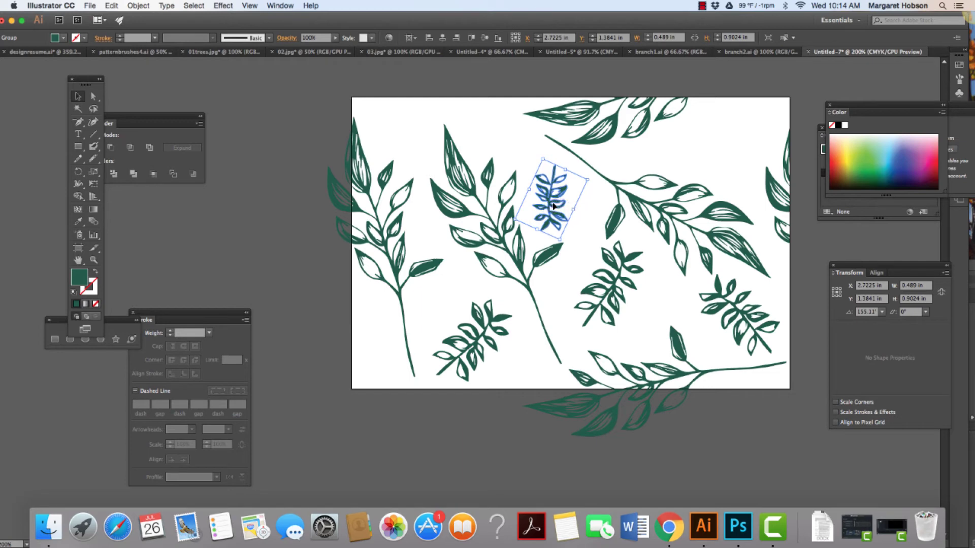
Paste a copy of the shrunken sprig and place it, rotated, in the empty space near the artboard's top-right corner
{"action": "left_click", "coordinate": [111, 5]}
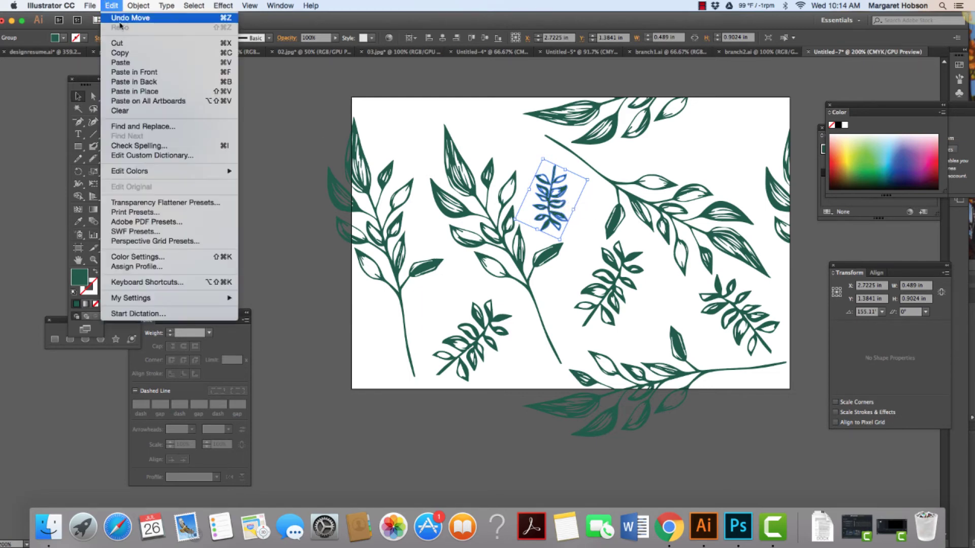
{"action": "left_click", "coordinate": [126, 57]}
{"action": "left_click", "coordinate": [111, 5]}
{"action": "left_click", "coordinate": [130, 74]}
{"action": "left_click_drag", "start_coordinate": [551, 199], "coordinate": [715, 145]}
{"action": "left_click_drag", "start_coordinate": [755, 121], "coordinate": [733, 202]}
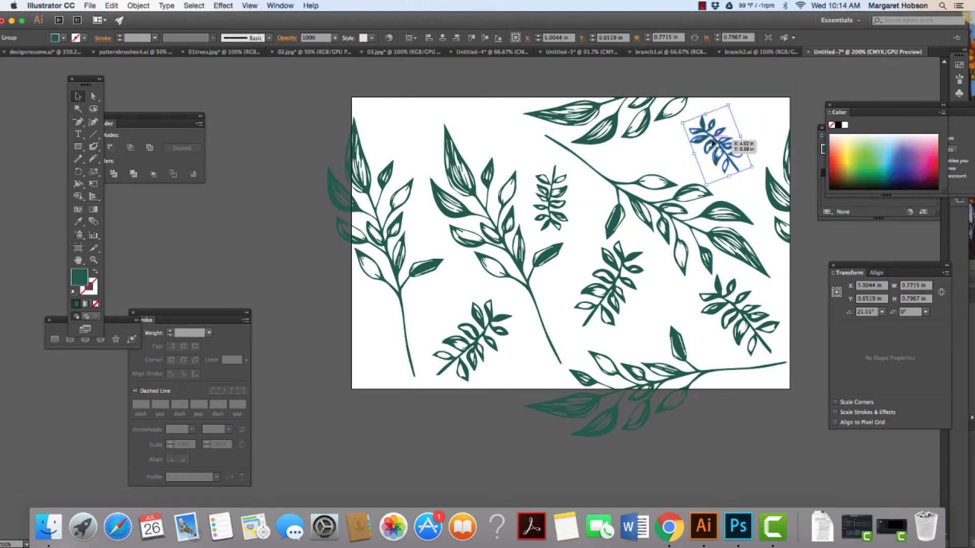
Paste another sprig copy, scale it to about 0.39 by 0.73 in, and place it between the tops of the two upright branches
{"action": "key", "text": "super+z"}
{"action": "key", "text": "super+z"}
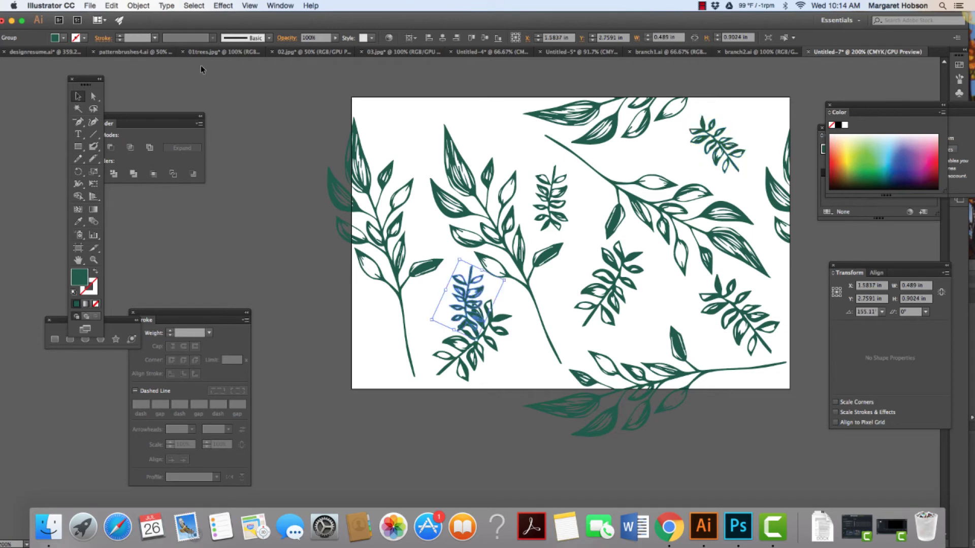
{"action": "left_click_drag", "start_coordinate": [466, 293], "coordinate": [406, 106]}
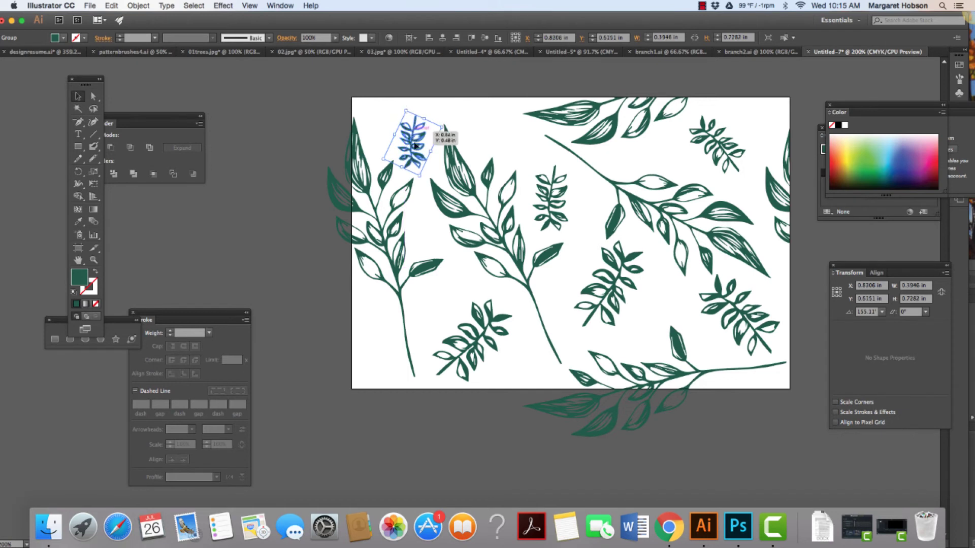
{"action": "left_click_drag", "start_coordinate": [410, 145], "coordinate": [411, 148]}
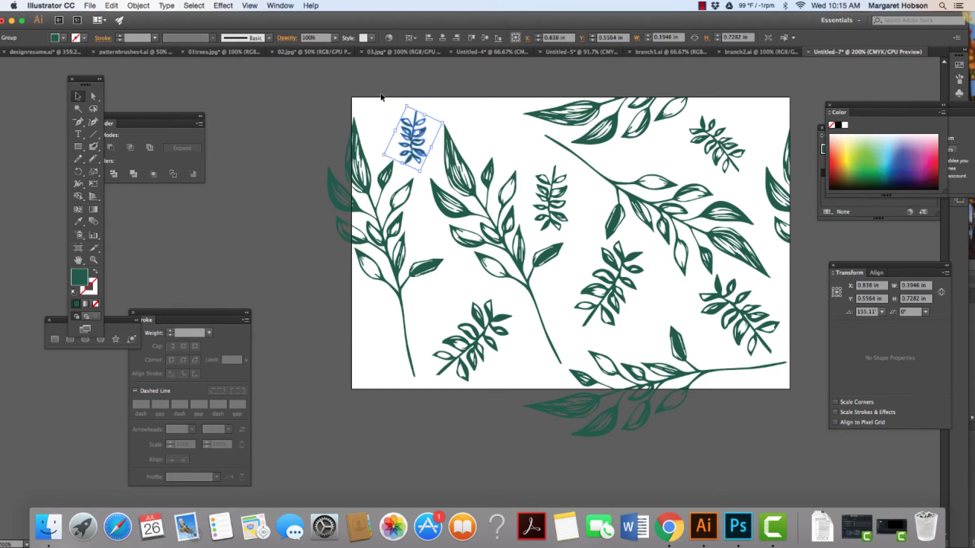
{"action": "left_click", "coordinate": [365, 88]}
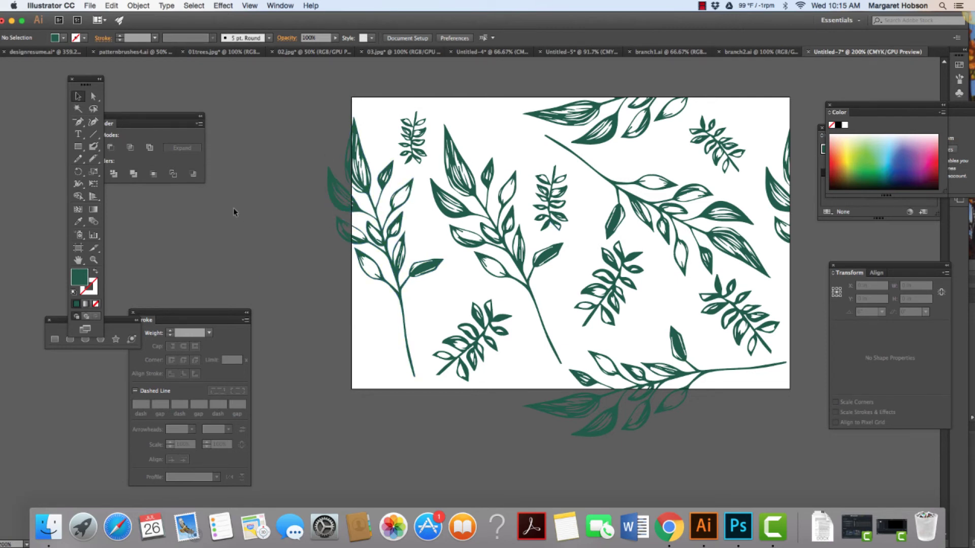
Draw a rectangle about 5.99 by 4 in with no fill or stroke over the artboard
{"action": "left_click", "coordinate": [96, 305]}
{"action": "left_click_drag", "start_coordinate": [80, 151], "coordinate": [130, 147]}
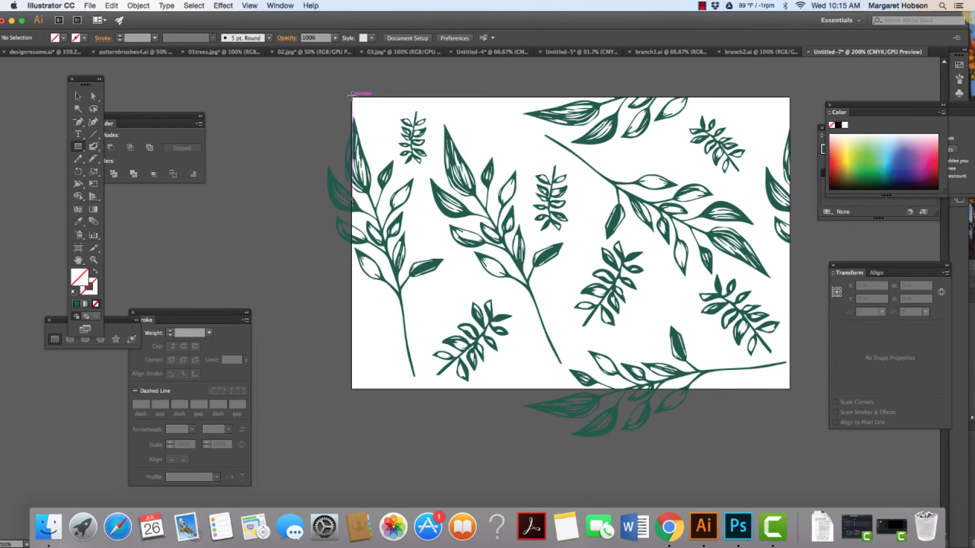
{"action": "left_click_drag", "start_coordinate": [352, 95], "coordinate": [790, 389]}
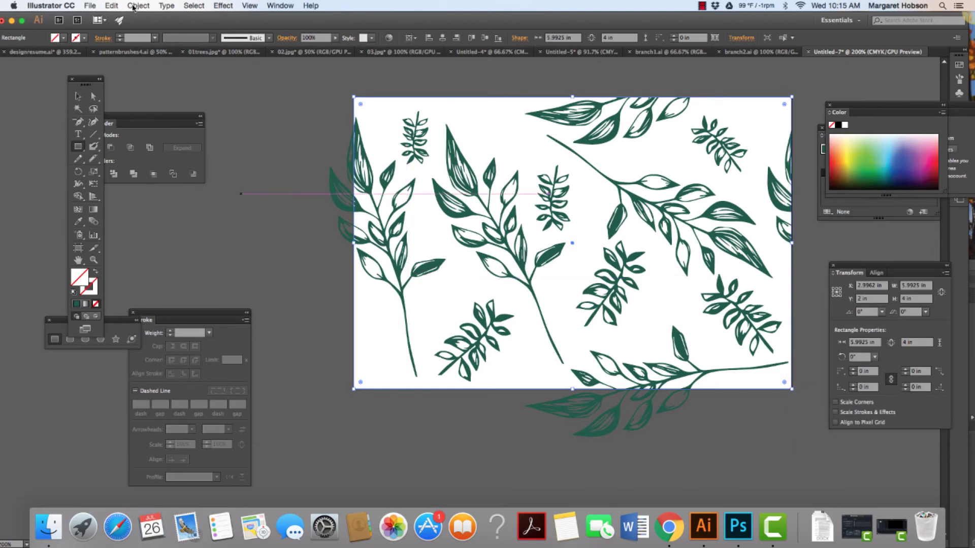
Select all the artwork and make a clipping mask with the artboard-sized rectangle
{"action": "left_click", "coordinate": [192, 6]}
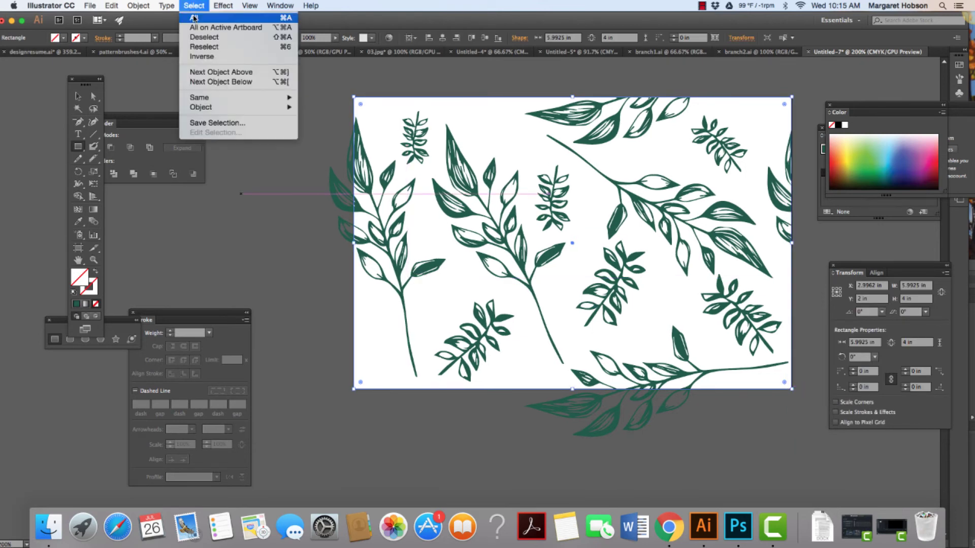
{"action": "left_click", "coordinate": [194, 18]}
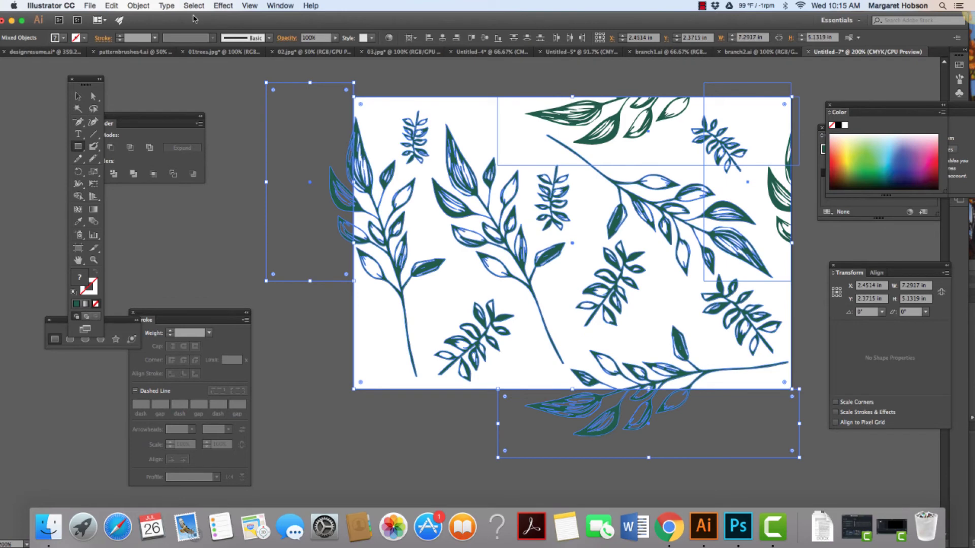
{"action": "left_click", "coordinate": [134, 5]}
{"action": "mouse_move", "coordinate": [213, 299]}
{"action": "left_click", "coordinate": [252, 300]}
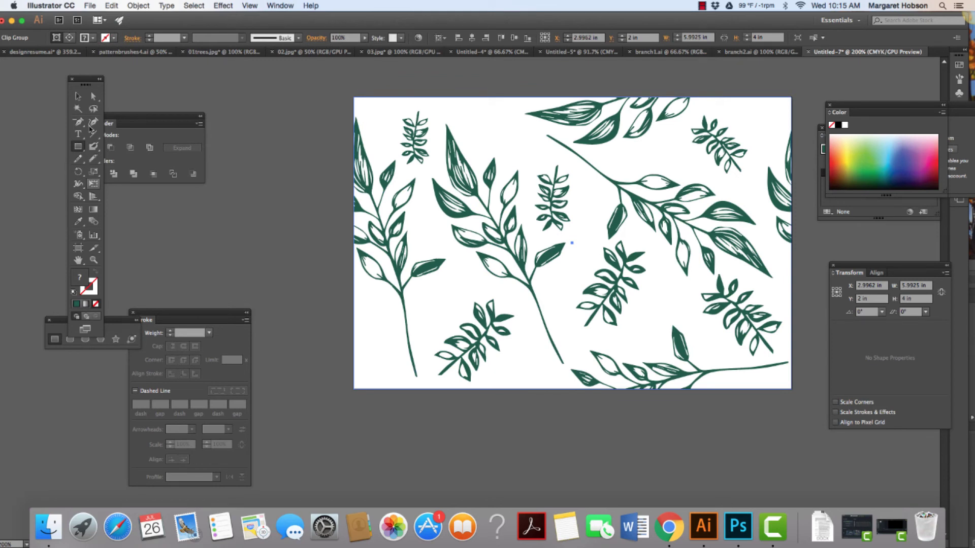
Make a new pattern from the clipped artwork and dismiss the swatch notice
{"action": "left_click", "coordinate": [78, 96]}
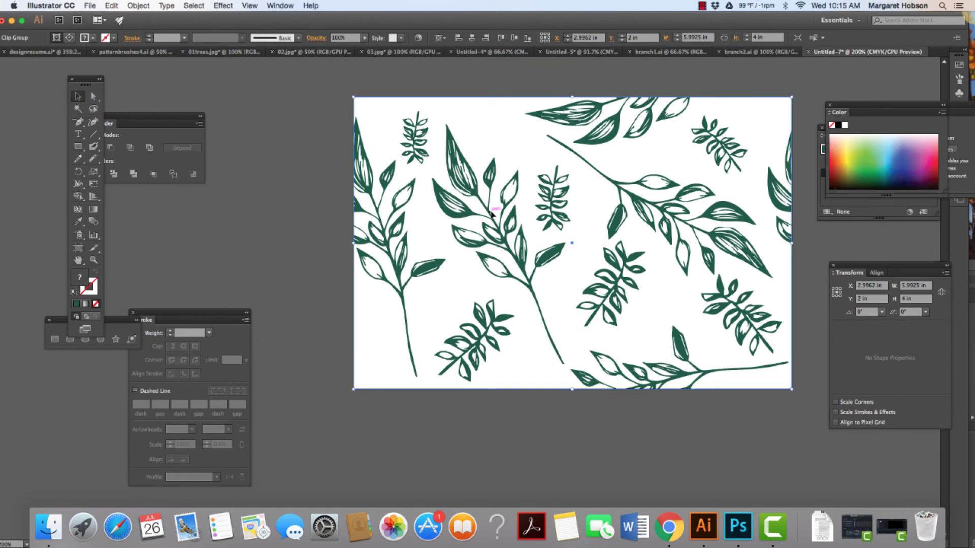
{"action": "left_click", "coordinate": [138, 6]}
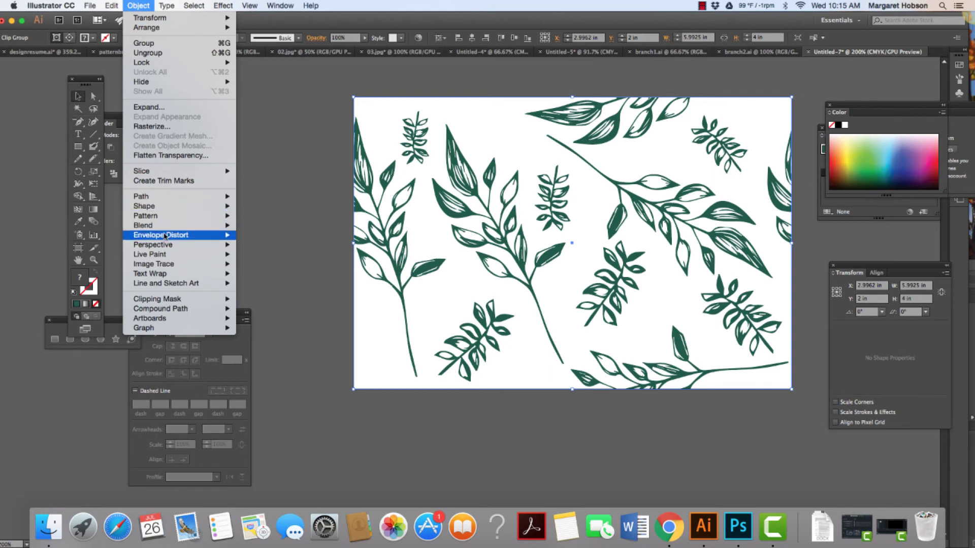
{"action": "mouse_move", "coordinate": [164, 239]}
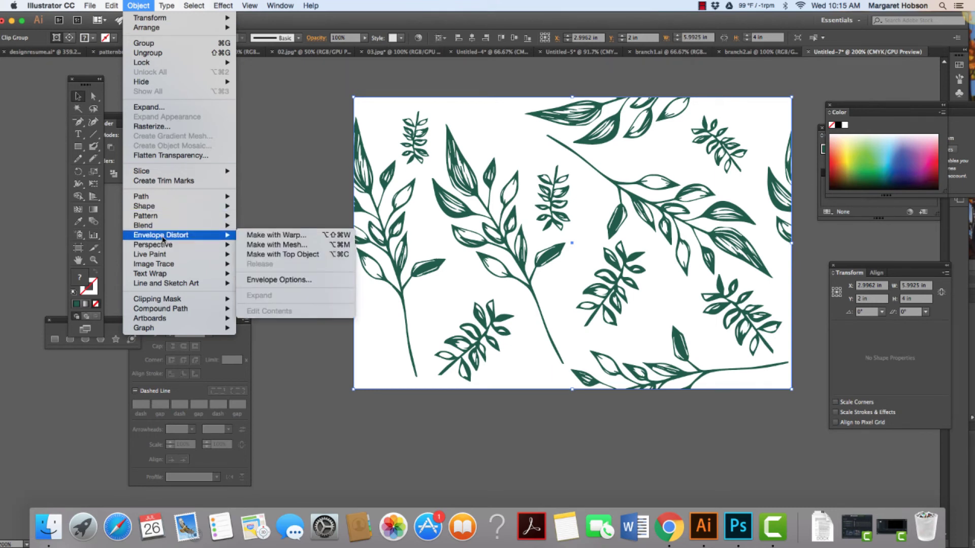
{"action": "mouse_move", "coordinate": [161, 217]}
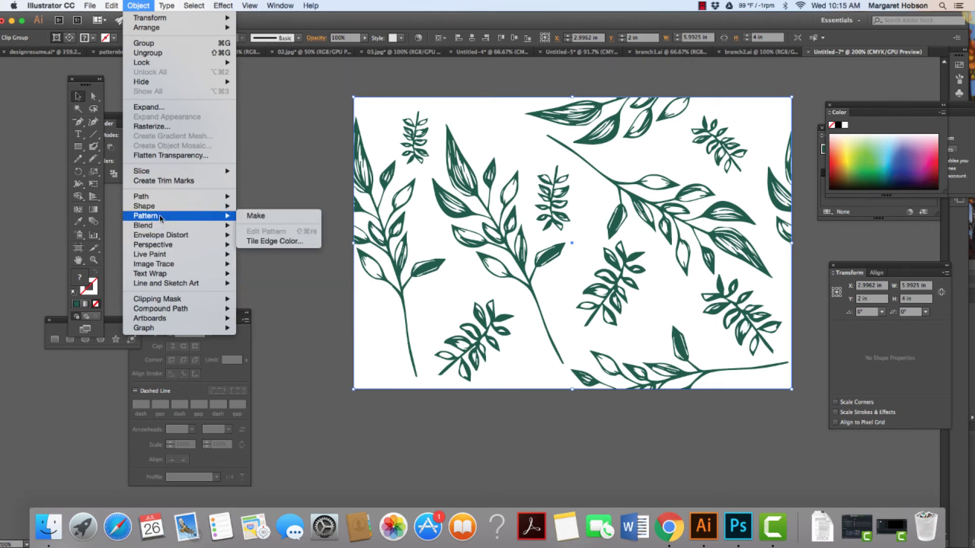
{"action": "left_click", "coordinate": [252, 217]}
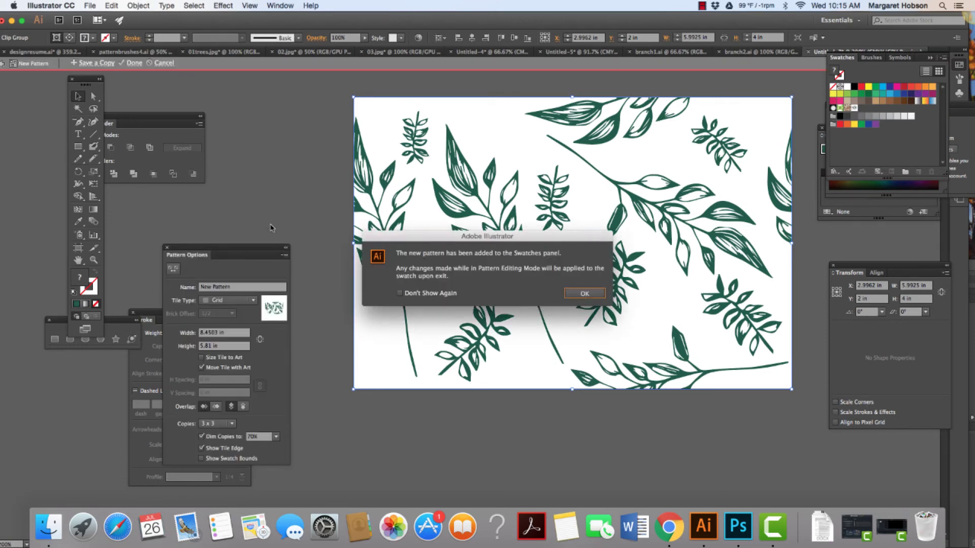
{"action": "left_click", "coordinate": [585, 294]}
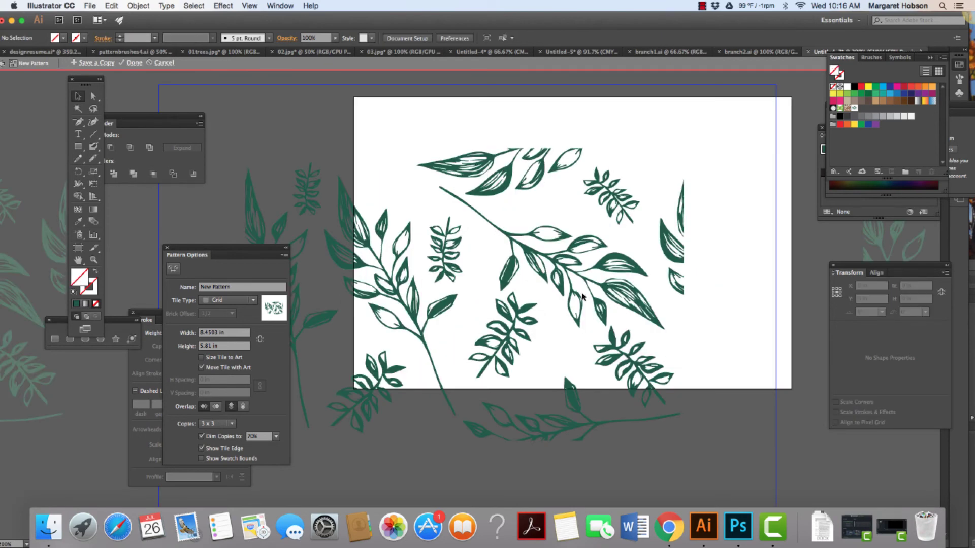
Save a copy of the pattern as New Pattern 2 and turn on Size Tile to Art, keeping the Grid tile type
{"action": "left_click", "coordinate": [94, 63]}
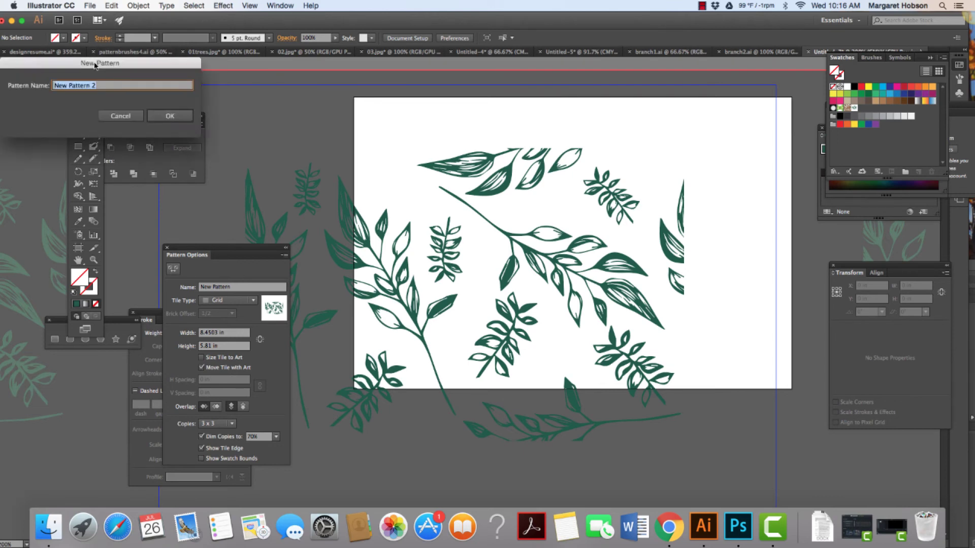
{"action": "left_click", "coordinate": [171, 117]}
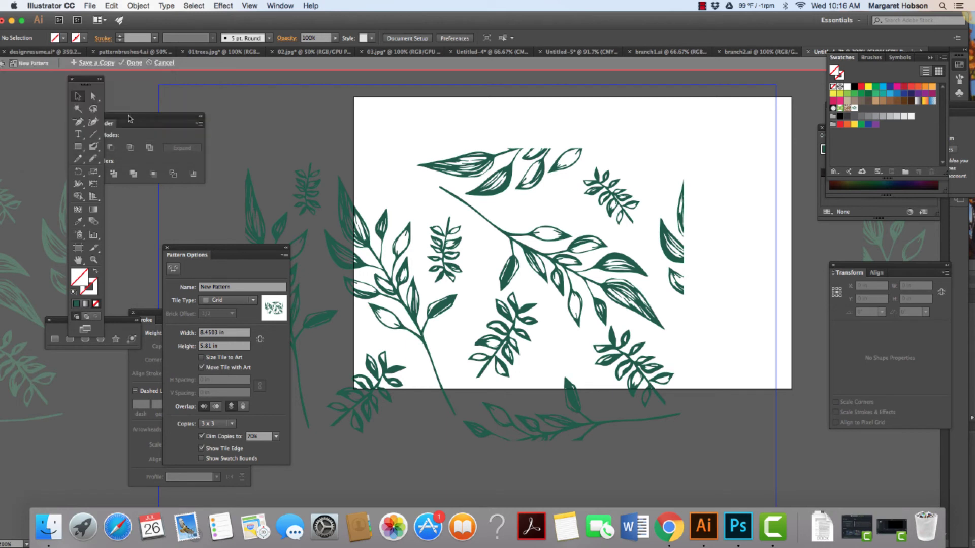
{"action": "left_click", "coordinate": [253, 300]}
{"action": "left_click", "coordinate": [218, 303]}
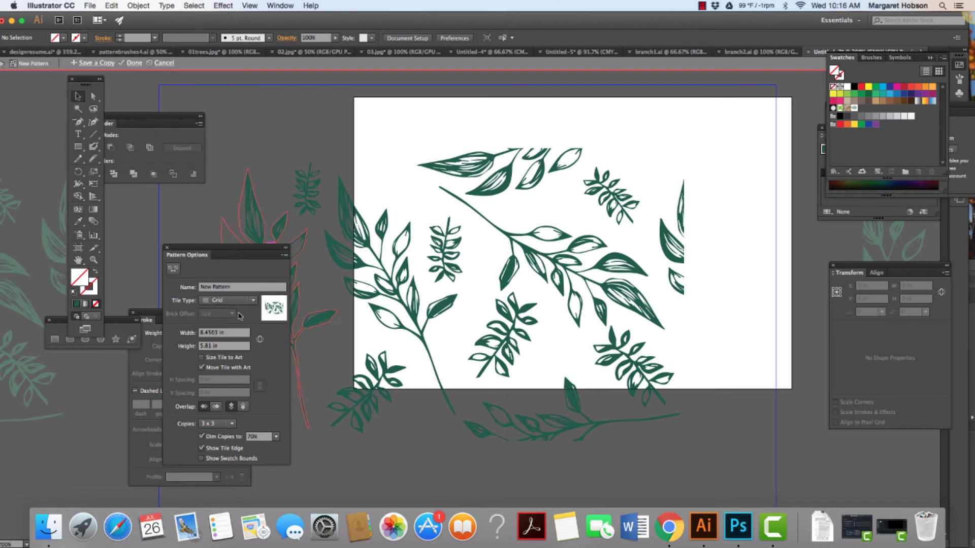
{"action": "left_click", "coordinate": [217, 332]}
{"action": "left_click", "coordinate": [202, 358]}
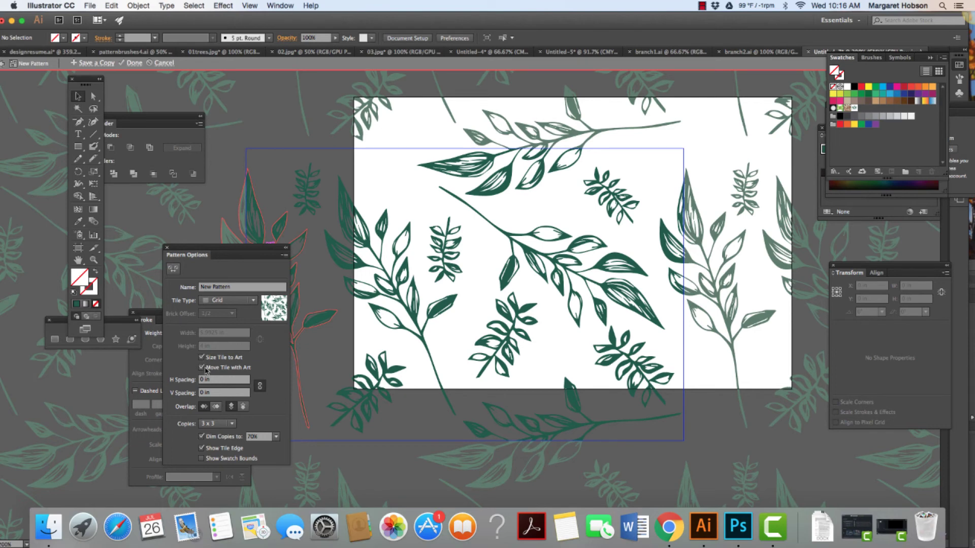
Toggle Size Tile to Art off and back on, and examine how the pattern tiles repeat around the artboard
{"action": "left_click", "coordinate": [201, 358]}
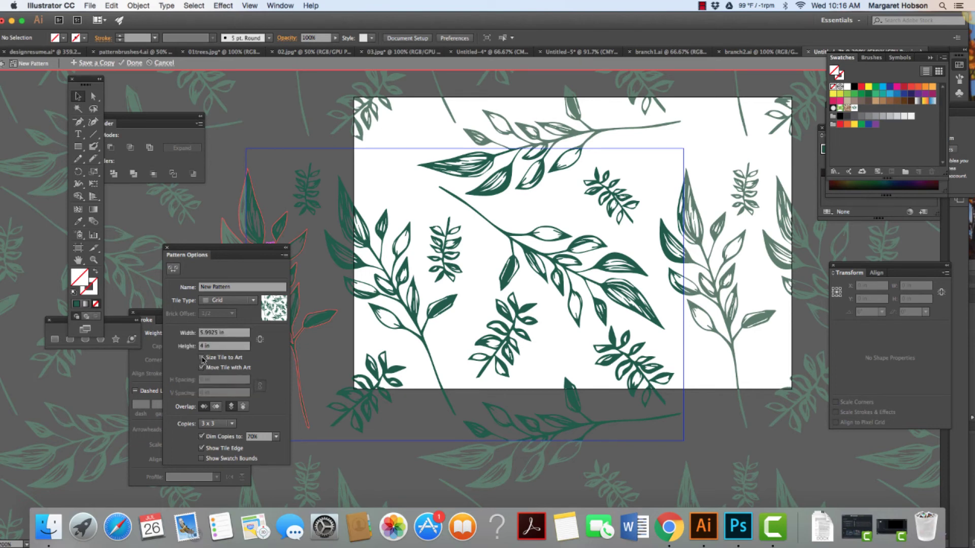
{"action": "left_click", "coordinate": [202, 358]}
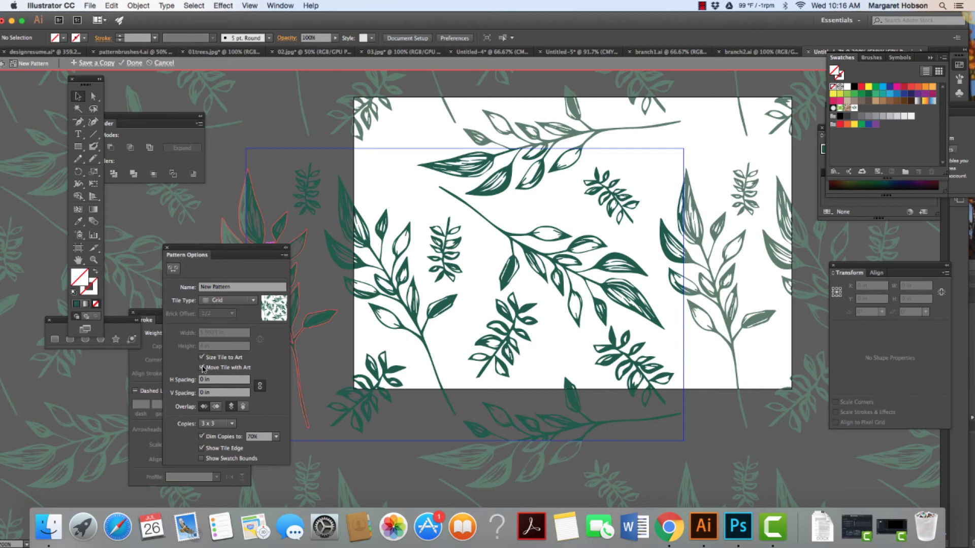
{"action": "key", "text": "super+minus"}
{"action": "key", "text": "super+minus"}
{"action": "key", "text": "super+minus"}
{"action": "key", "text": "super+minus"}
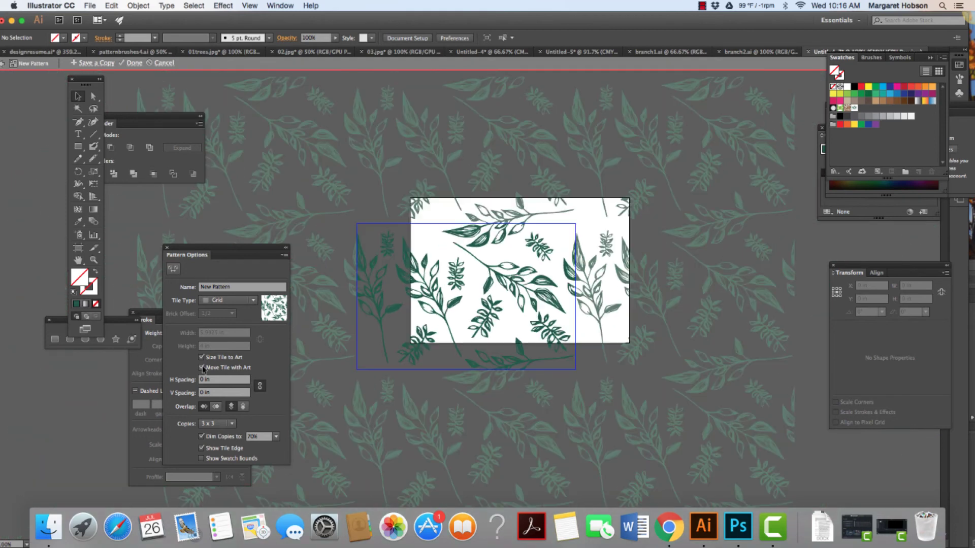
{"action": "key", "text": "super+minus"}
{"action": "key", "text": "super+equal"}
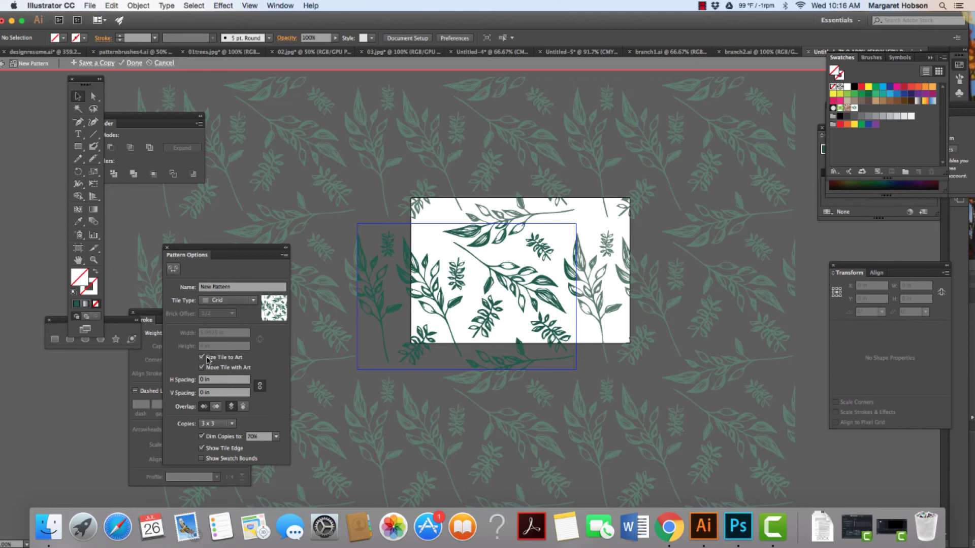
Save a copy of the pattern named sketch, dismiss the swatch notice, and finish pattern editing
{"action": "left_click", "coordinate": [107, 64]}
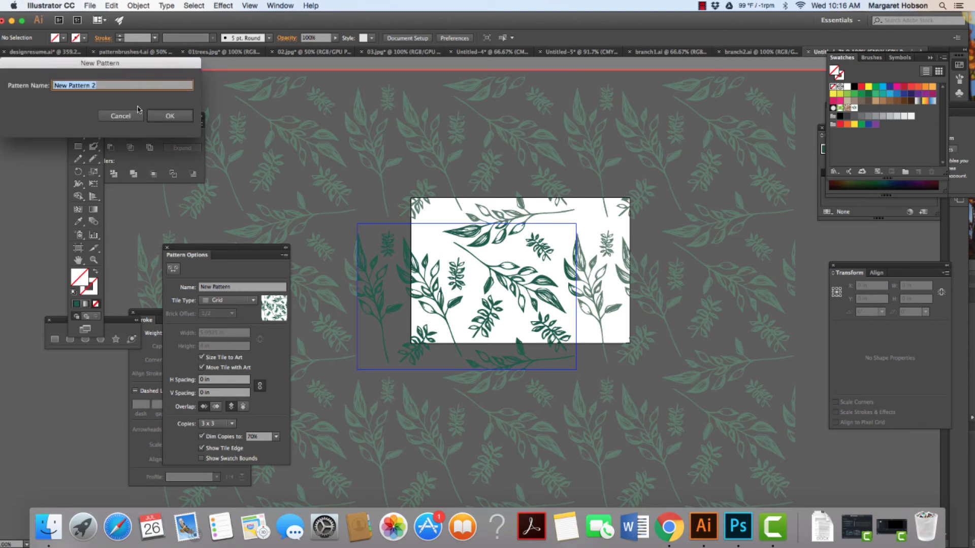
{"action": "type", "text": "sketch"}
{"action": "left_click", "coordinate": [170, 117]}
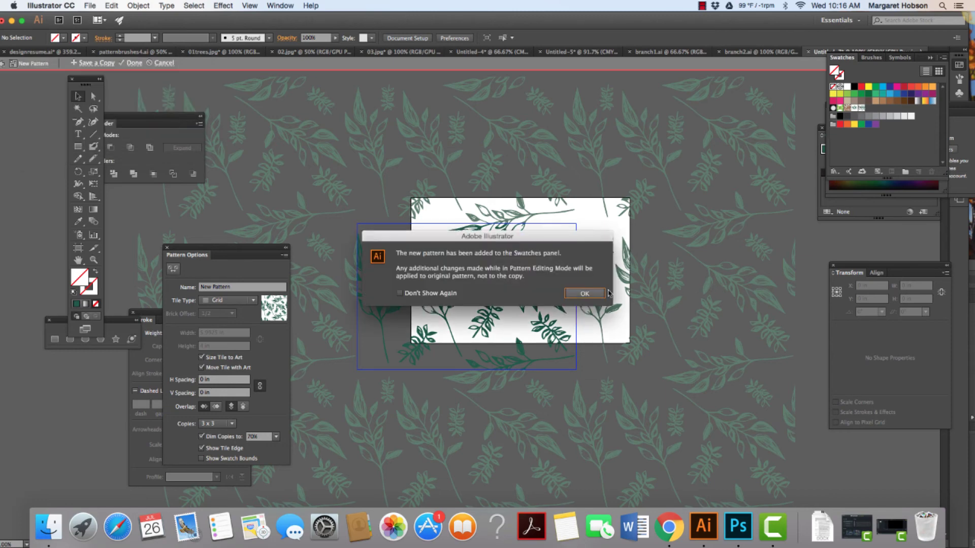
{"action": "left_click", "coordinate": [585, 295]}
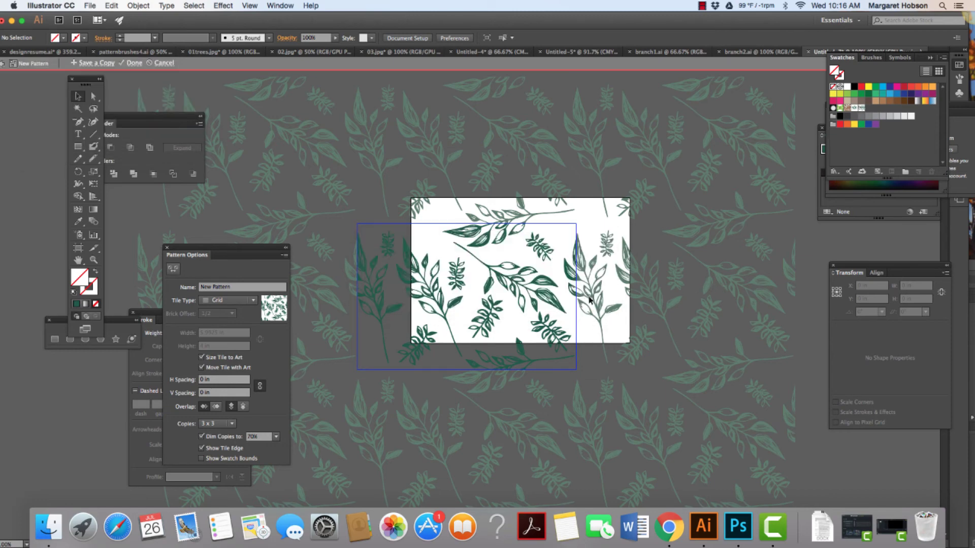
{"action": "left_click", "coordinate": [133, 63]}
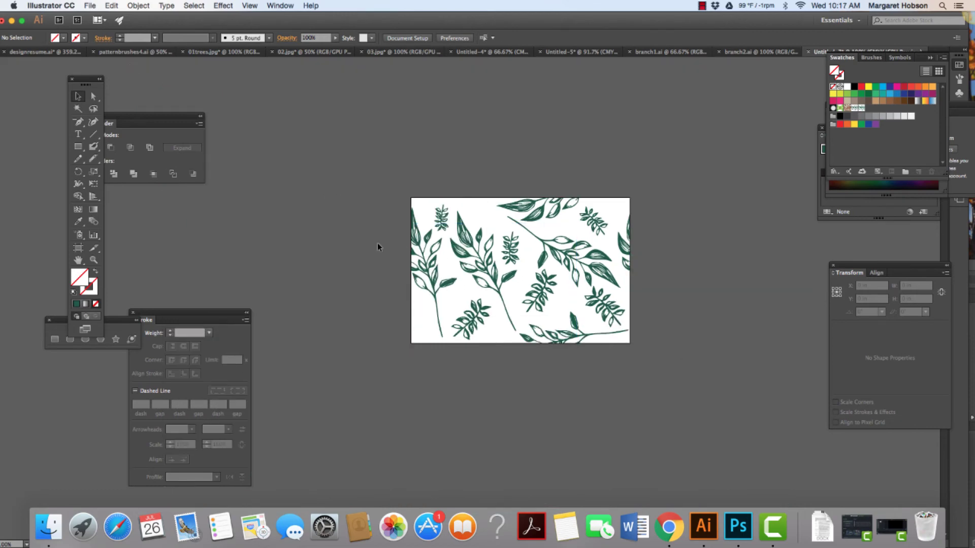
Draw a second artboard about 14.25 by 9.5 in to the right of the botanical artboard
{"action": "key", "text": "space"}
{"action": "left_click_drag", "start_coordinate": [601, 294], "coordinate": [69, 224]}
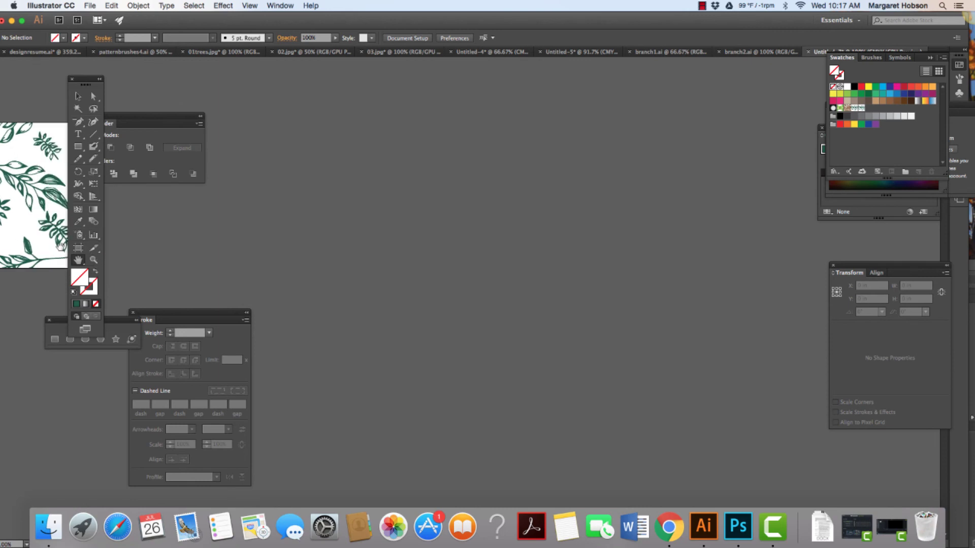
{"action": "left_click", "coordinate": [79, 247]}
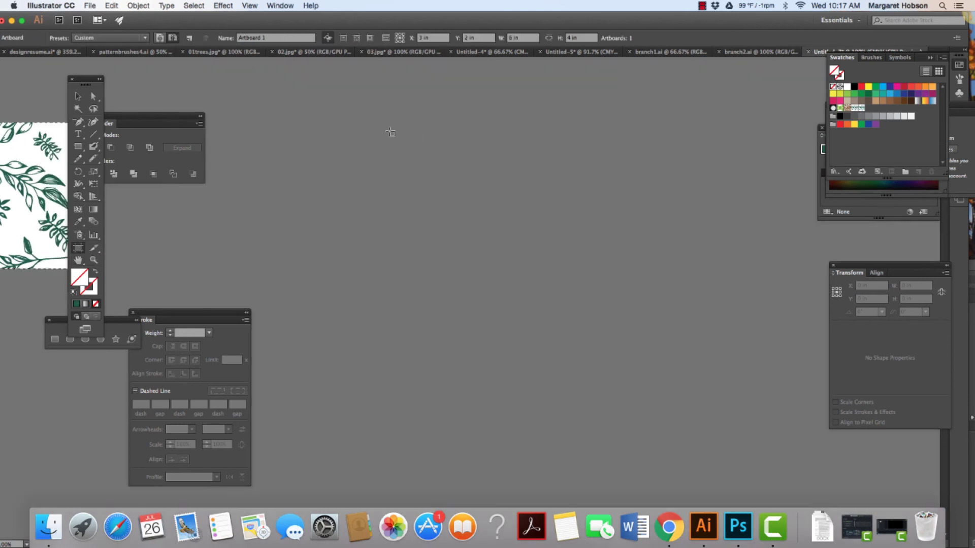
{"action": "left_click_drag", "start_coordinate": [355, 116], "coordinate": [875, 464]}
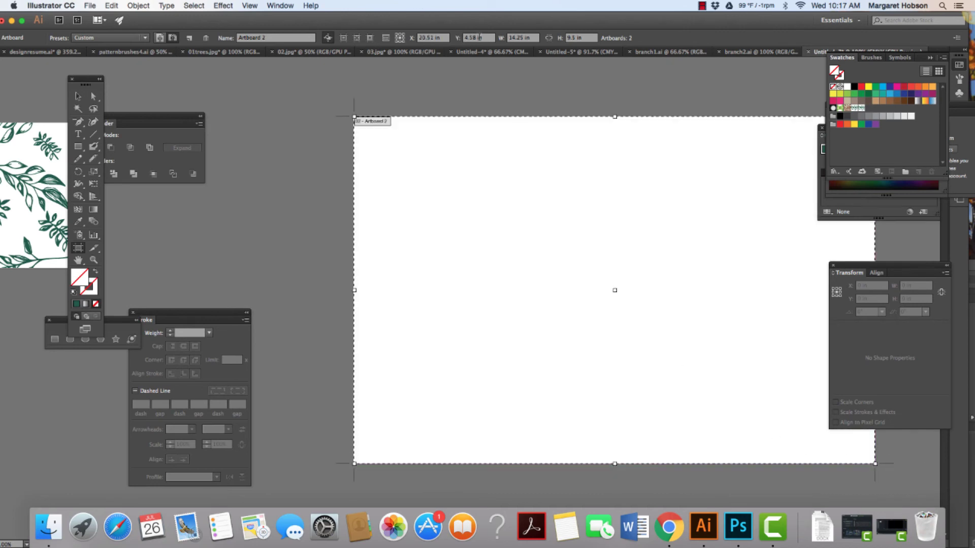
Resize the second artboard to 18 by 12 in and move it slightly closer to the first artboard
{"action": "left_click_drag", "start_coordinate": [523, 38], "coordinate": [505, 38]}
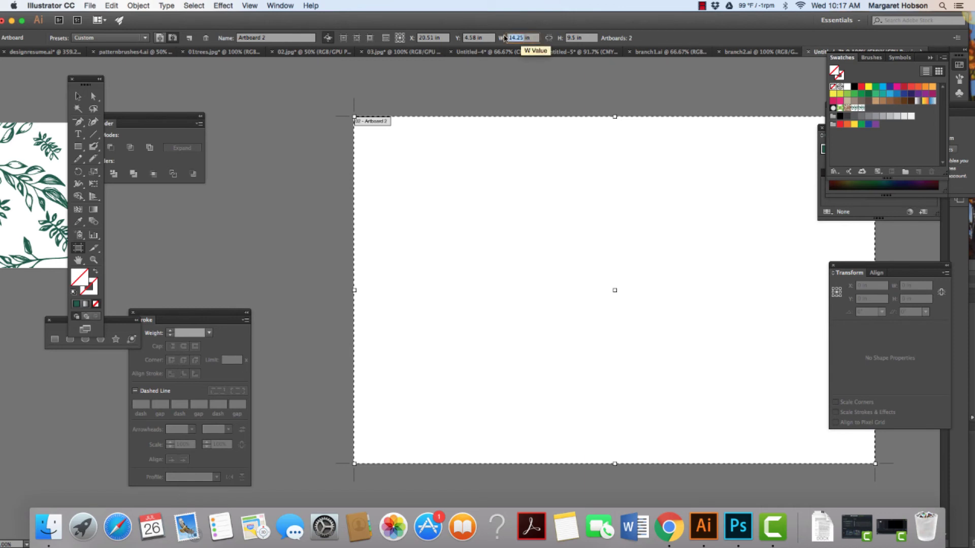
{"action": "type", "text": "10"}
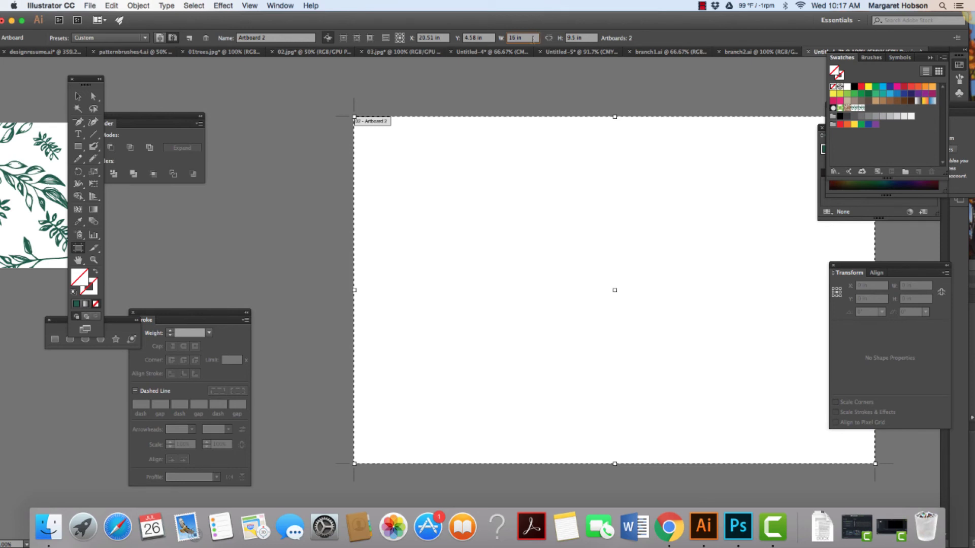
{"action": "key", "text": "BackSpace"}
{"action": "type", "text": "8"}
{"action": "key", "text": "Tab"}
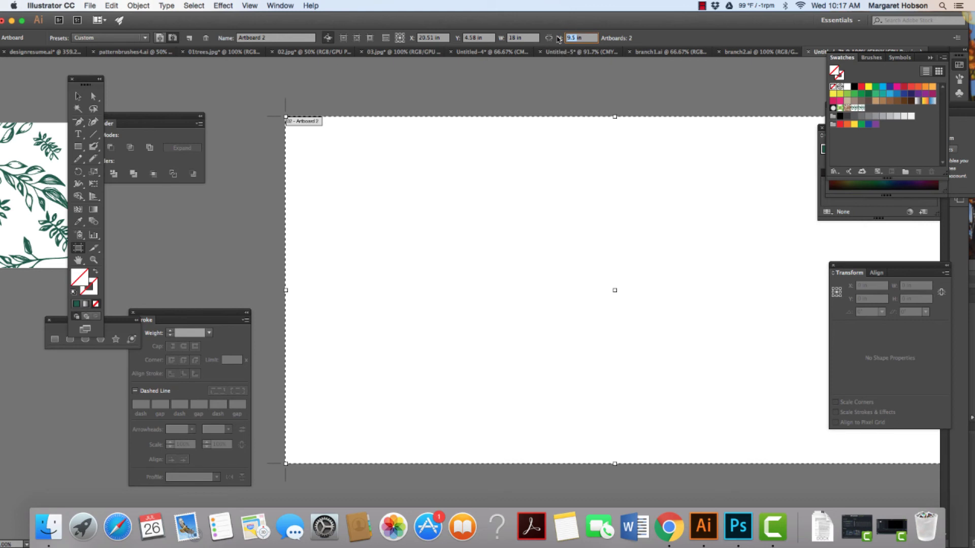
{"action": "type", "text": "12"}
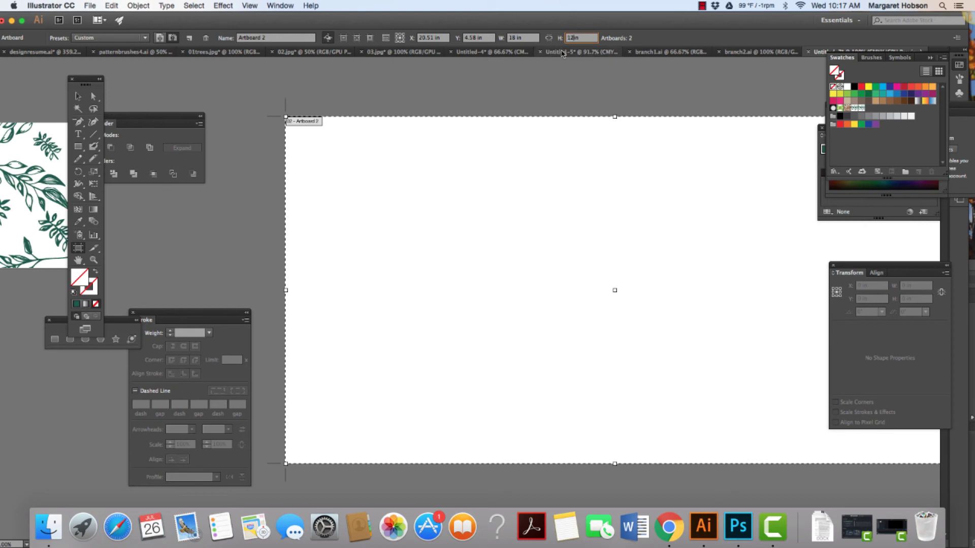
{"action": "key", "text": "Return"}
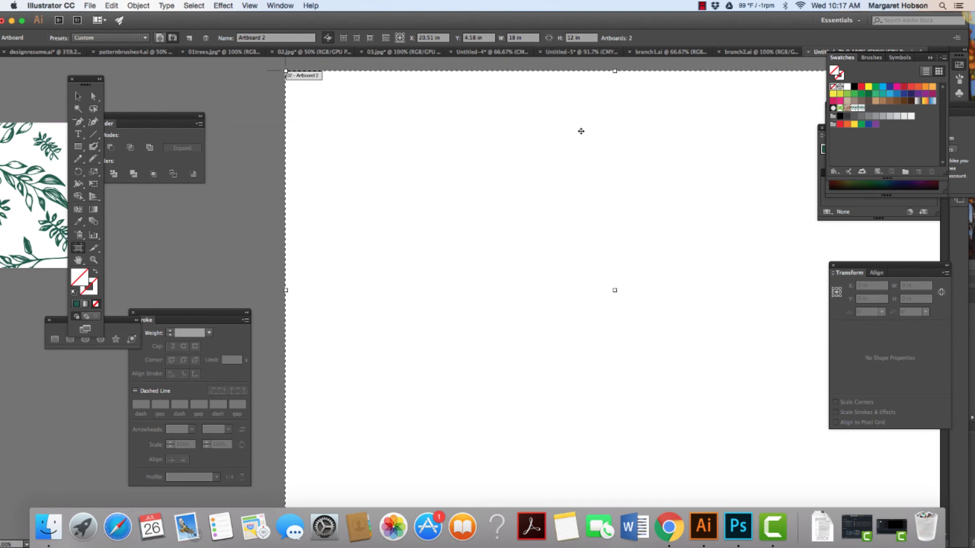
{"action": "left_click_drag", "start_coordinate": [577, 133], "coordinate": [504, 132]}
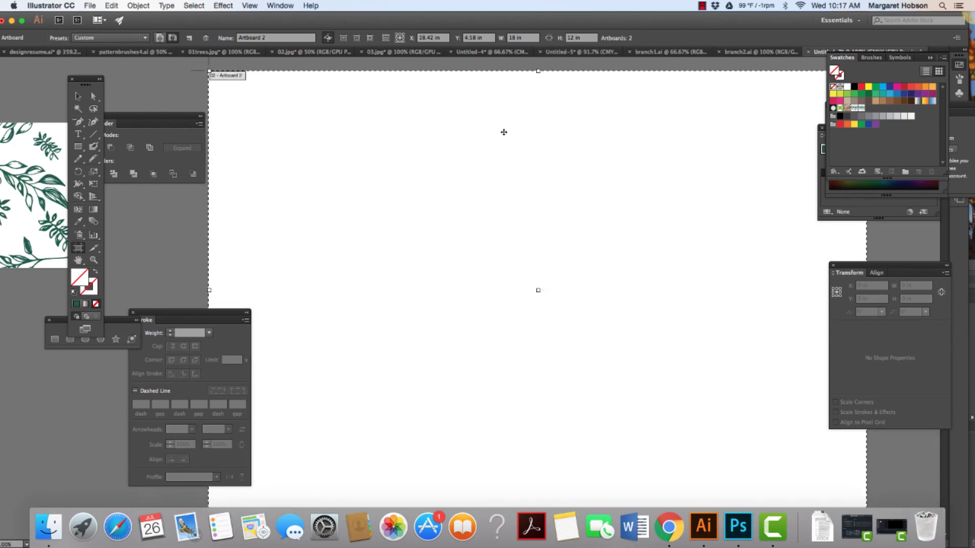
{"action": "key", "text": "Escape"}
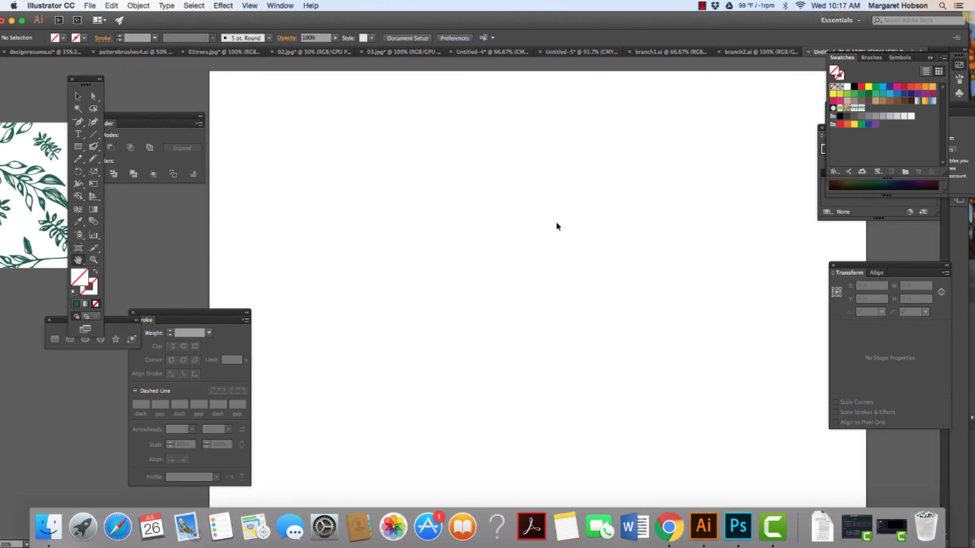
Draw a rectangle about 18 by 11.92 in over the second artboard, filled with the newly saved botanical pattern swatch
{"action": "key", "text": "cmd+0"}
{"action": "left_click", "coordinate": [861, 108]}
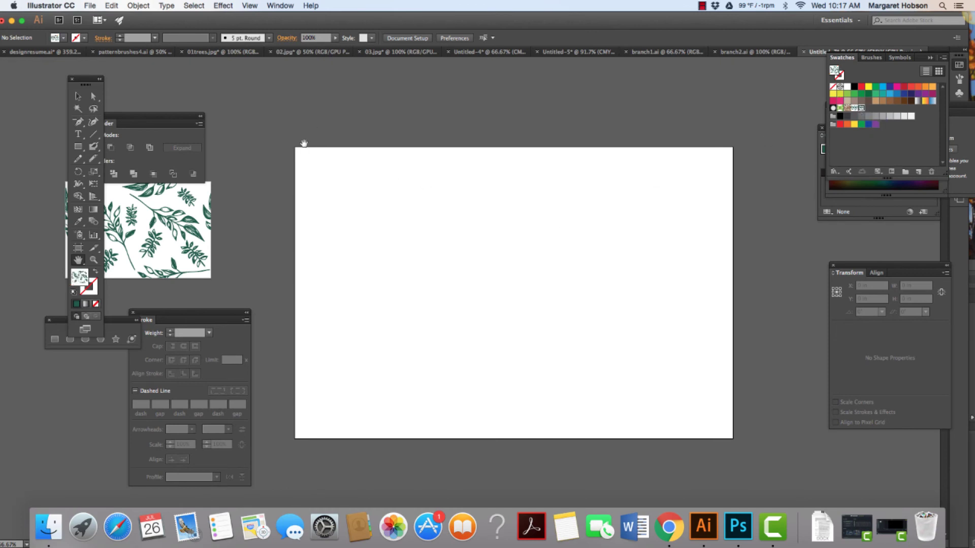
{"action": "left_click", "coordinate": [78, 146]}
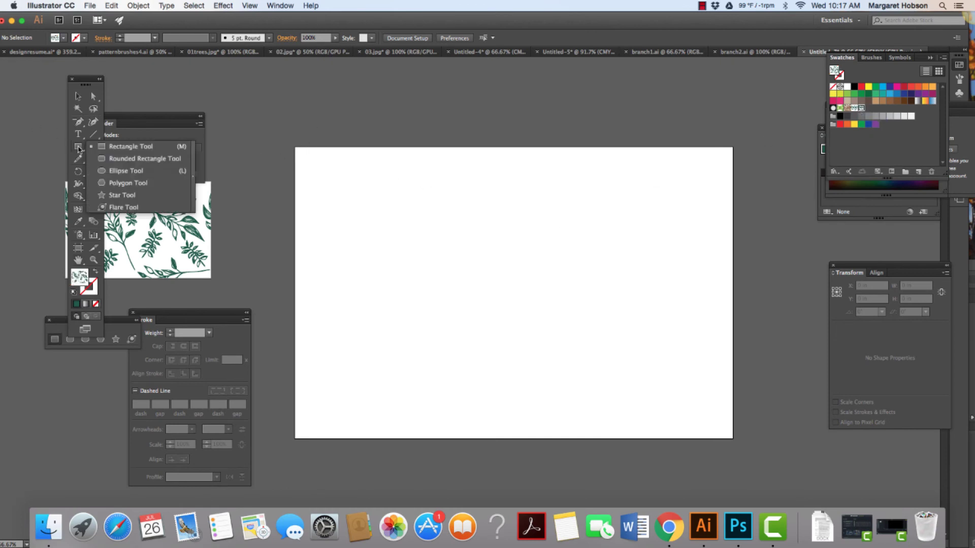
{"action": "left_click", "coordinate": [90, 147]}
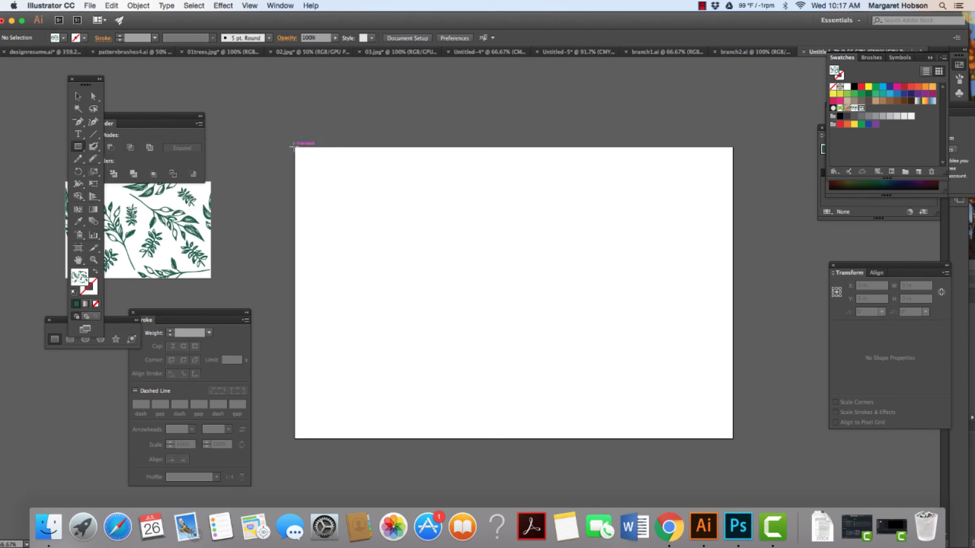
{"action": "left_click_drag", "start_coordinate": [295, 147], "coordinate": [733, 437]}
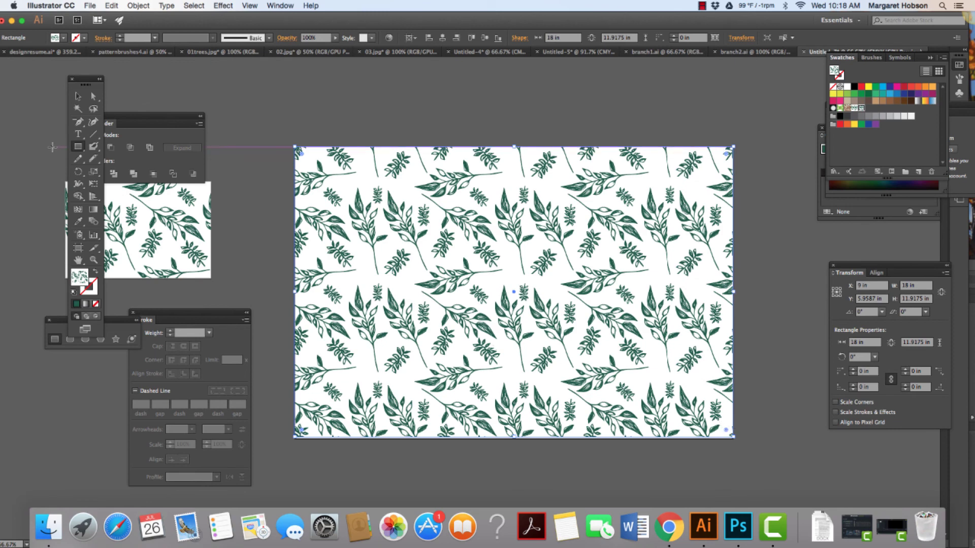
Copy the pattern-filled rectangle and paste the duplicate in front of it
{"action": "left_click", "coordinate": [78, 96]}
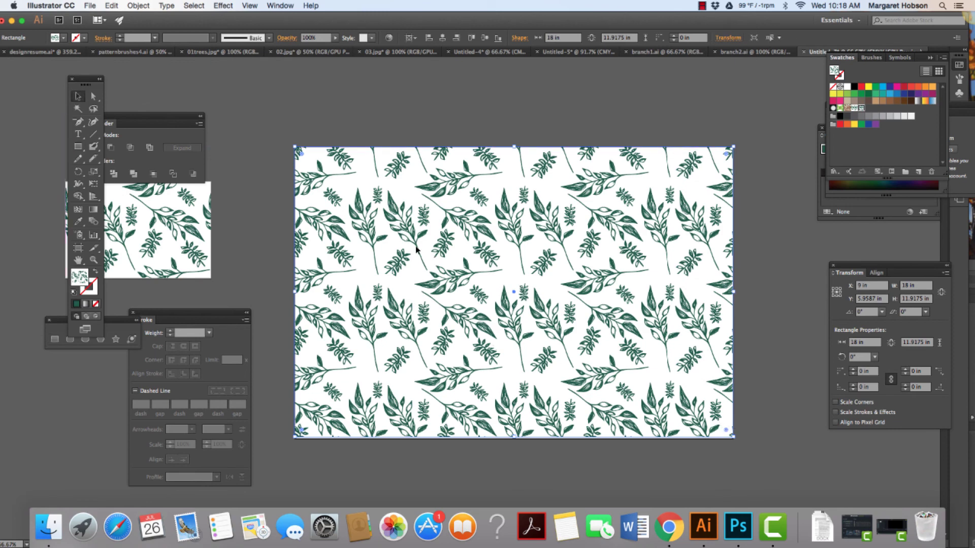
{"action": "left_click", "coordinate": [112, 6]}
{"action": "left_click", "coordinate": [123, 54]}
{"action": "left_click", "coordinate": [111, 6]}
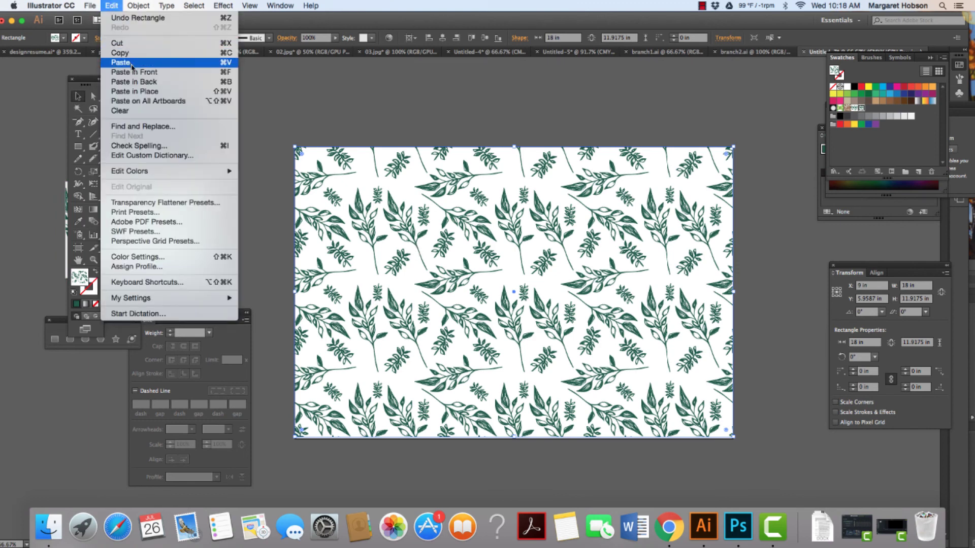
{"action": "left_click", "coordinate": [133, 73]}
Move the pasted copy flush against the right edge of the original rectangle and inspect the seam between them
{"action": "left_click_drag", "start_coordinate": [478, 225], "coordinate": [657, 231]}
{"action": "left_click_drag", "start_coordinate": [766, 253], "coordinate": [778, 232]}
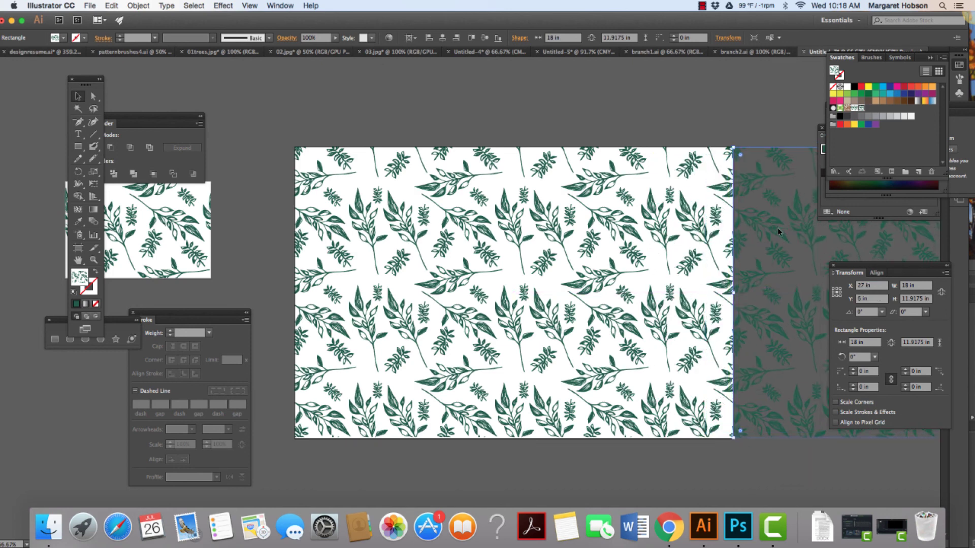
{"action": "left_click", "coordinate": [683, 120]}
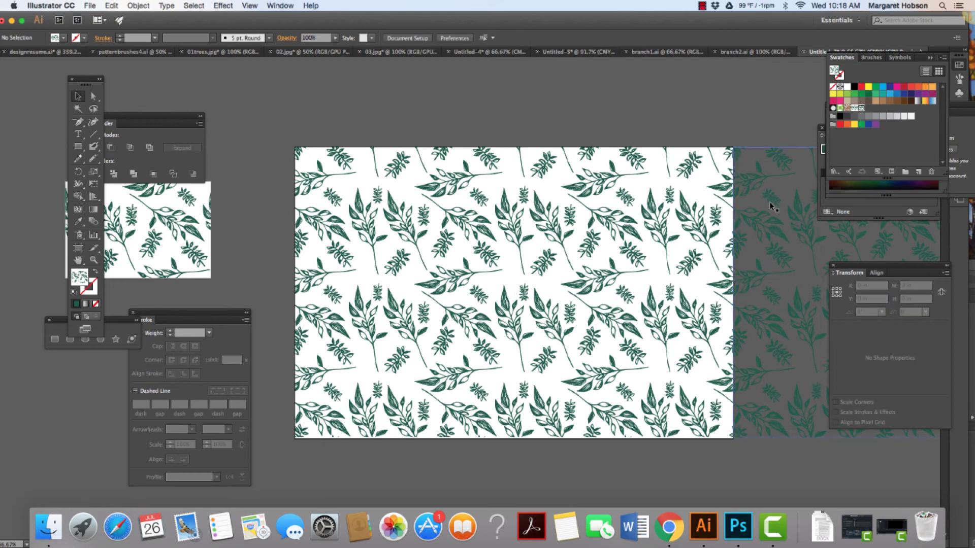
{"action": "left_click", "coordinate": [751, 279]}
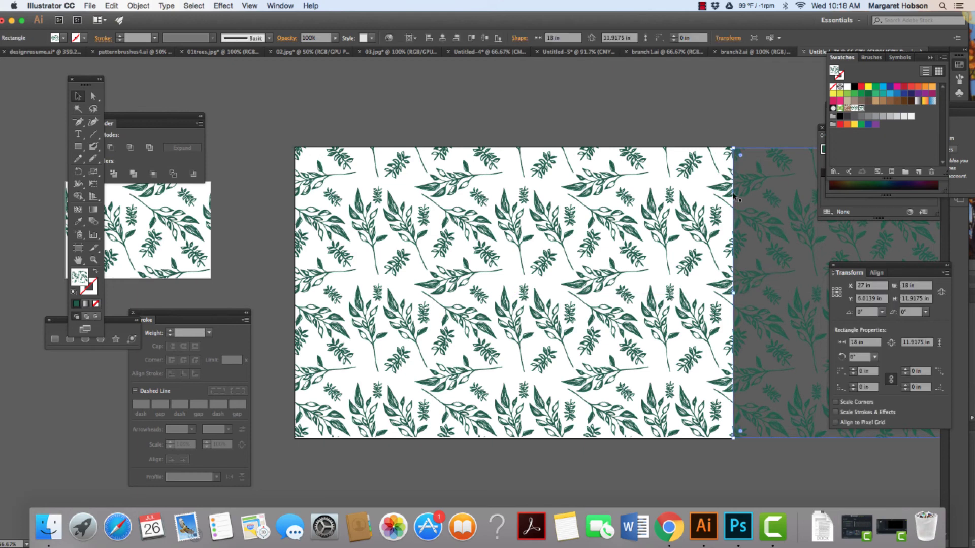
{"action": "left_click", "coordinate": [781, 231]}
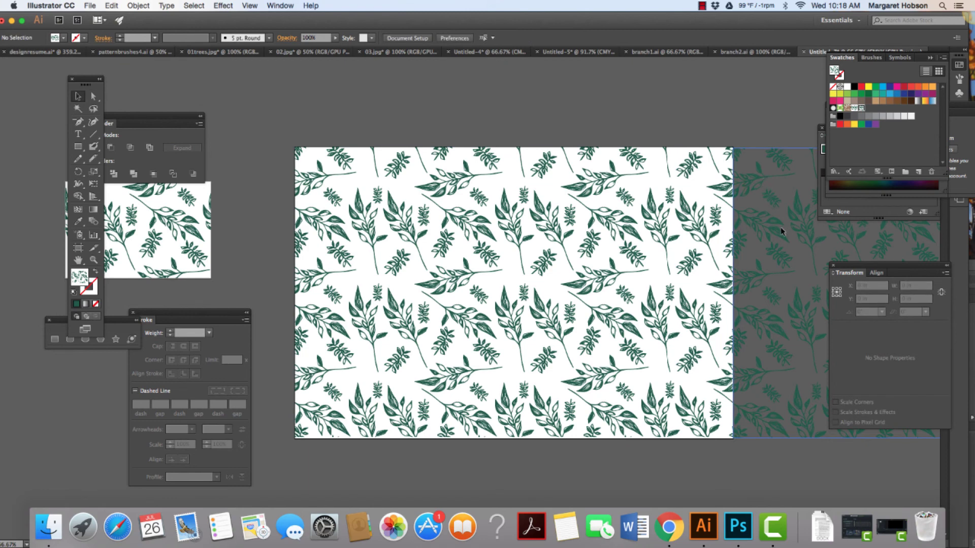
{"action": "left_click", "coordinate": [575, 263]}
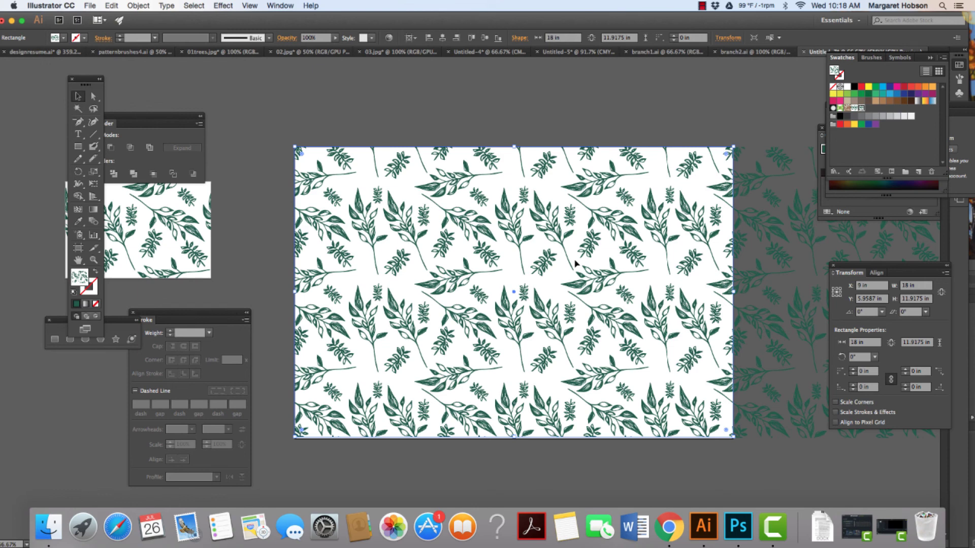
Reposition the copy directly below the original rectangle, aligned with its sides, and nudge it down to test the horizontal seam
{"action": "left_click_drag", "start_coordinate": [775, 242], "coordinate": [788, 478]}
{"action": "left_click_drag", "start_coordinate": [823, 358], "coordinate": [699, 446]}
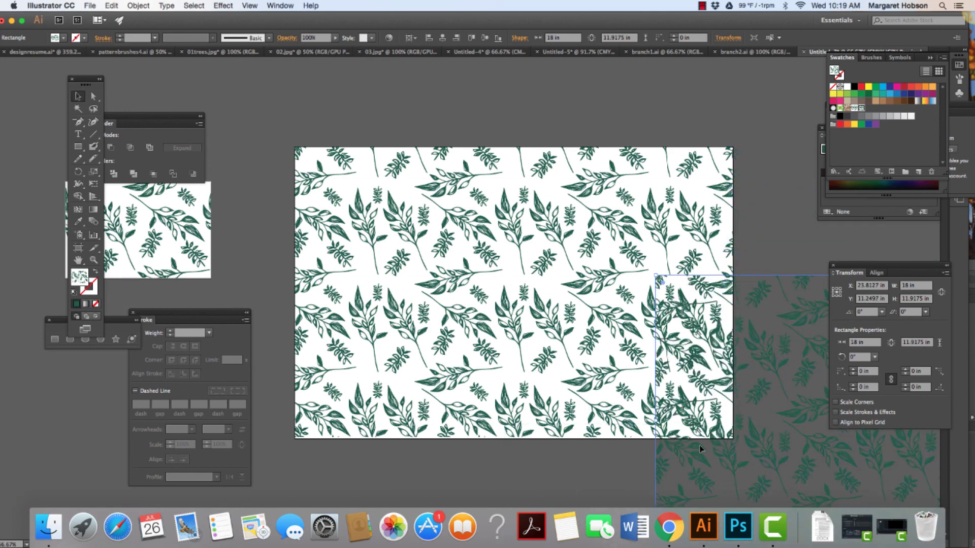
{"action": "key", "text": "super+minus"}
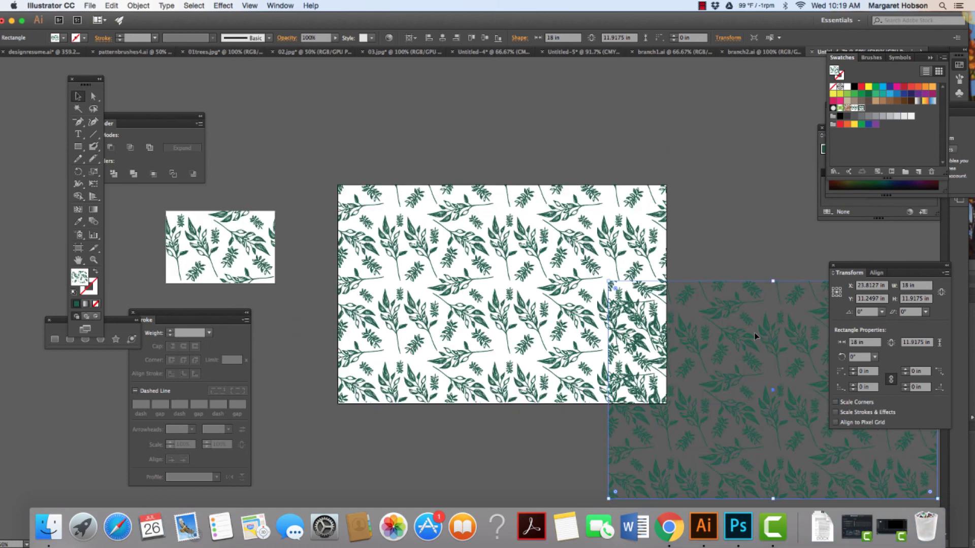
{"action": "left_click_drag", "start_coordinate": [767, 326], "coordinate": [497, 444]}
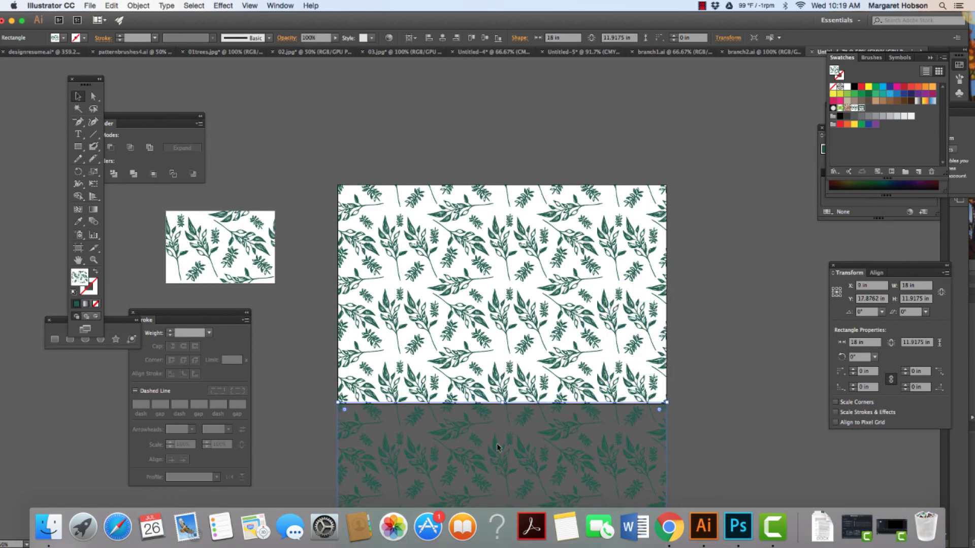
{"action": "key", "text": "Down"}
{"action": "key", "text": "Down"}
{"action": "key", "text": "Down"}
Delete the duplicate pattern rectangle below the second artboard
{"action": "left_click", "coordinate": [686, 393]}
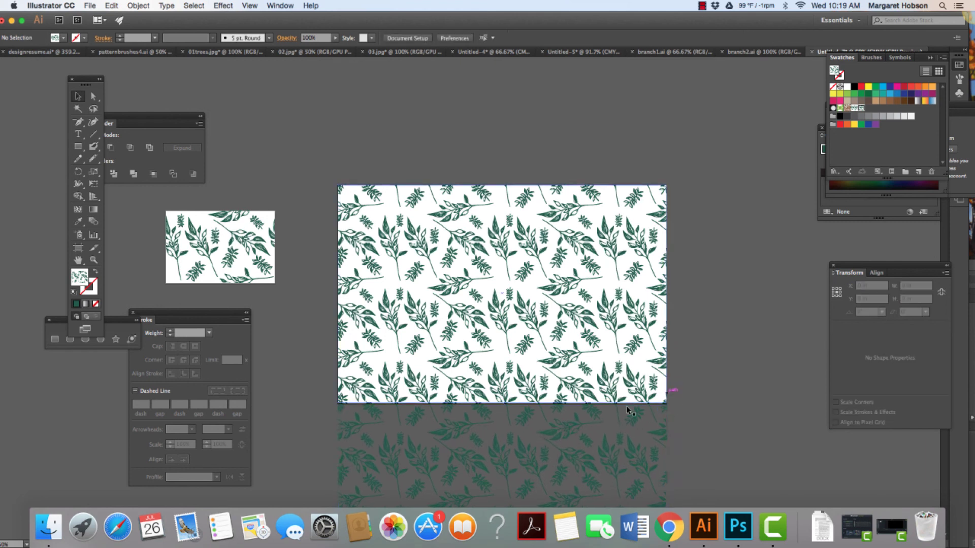
{"action": "left_click", "coordinate": [591, 432]}
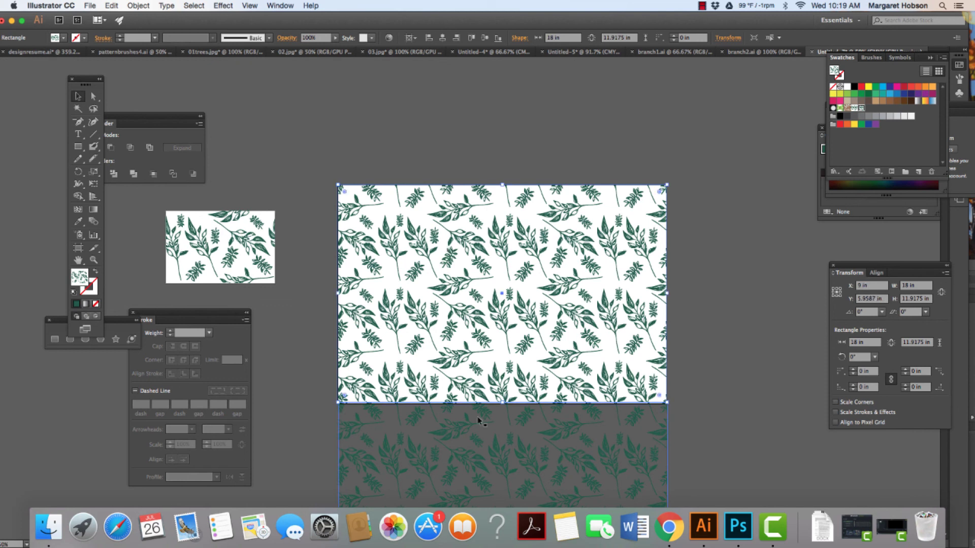
{"action": "key", "text": "Delete"}
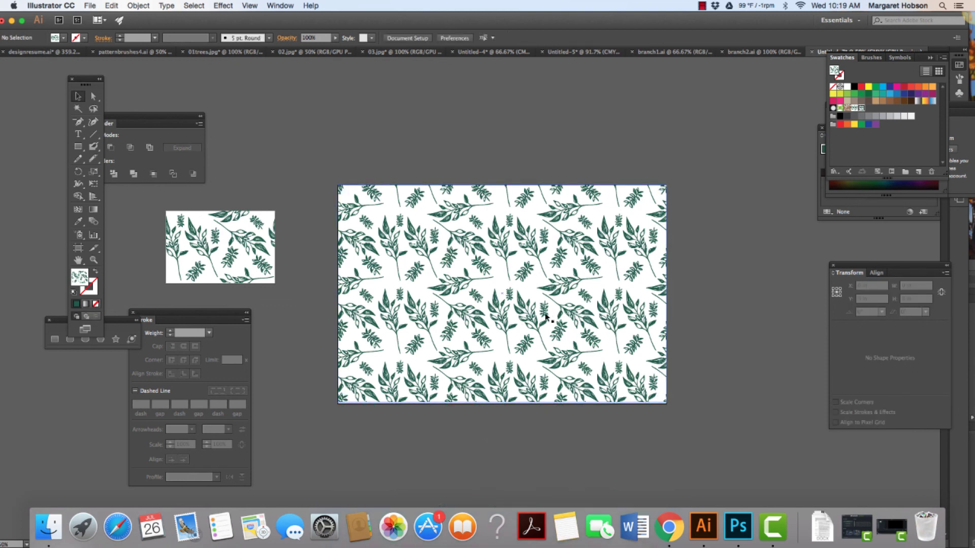
Create an 18 by 12 in rectangle with the pattern fill, starting just above the larger artboard
{"action": "left_click", "coordinate": [533, 324]}
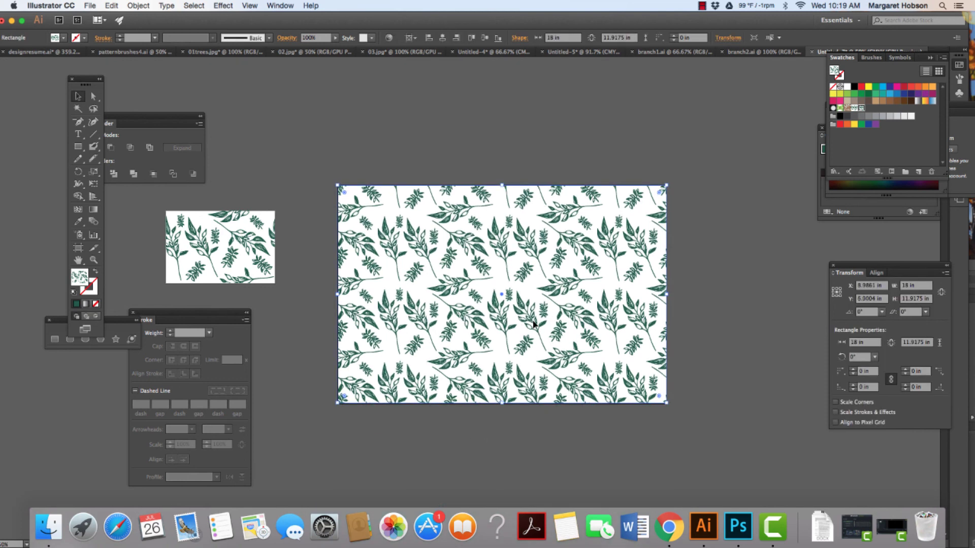
{"action": "left_click", "coordinate": [688, 319]}
{"action": "left_click", "coordinate": [78, 148]}
{"action": "left_click", "coordinate": [128, 146]}
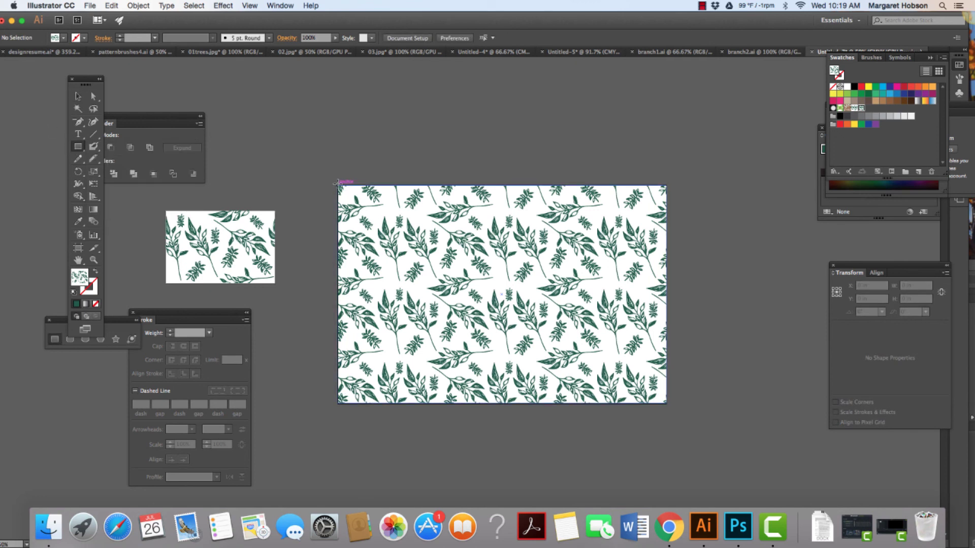
{"action": "left_click", "coordinate": [347, 122]}
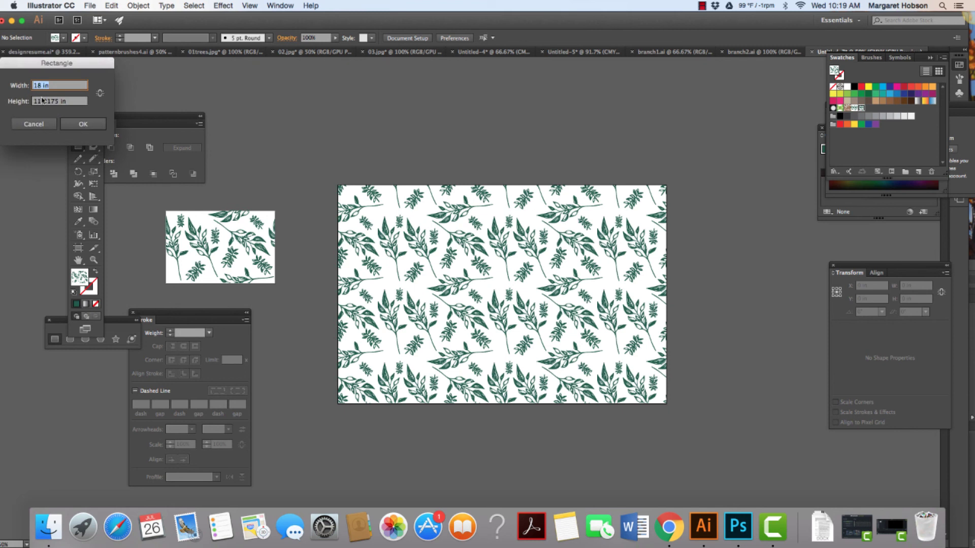
{"action": "left_click", "coordinate": [42, 101]}
{"action": "type", "text": "9"}
{"action": "left_click", "coordinate": [58, 102]}
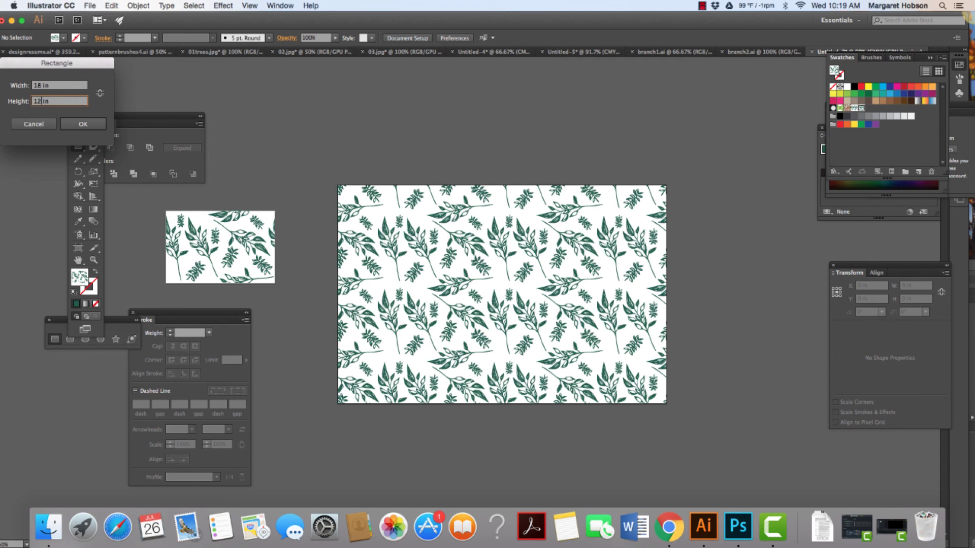
{"action": "left_click", "coordinate": [83, 124]}
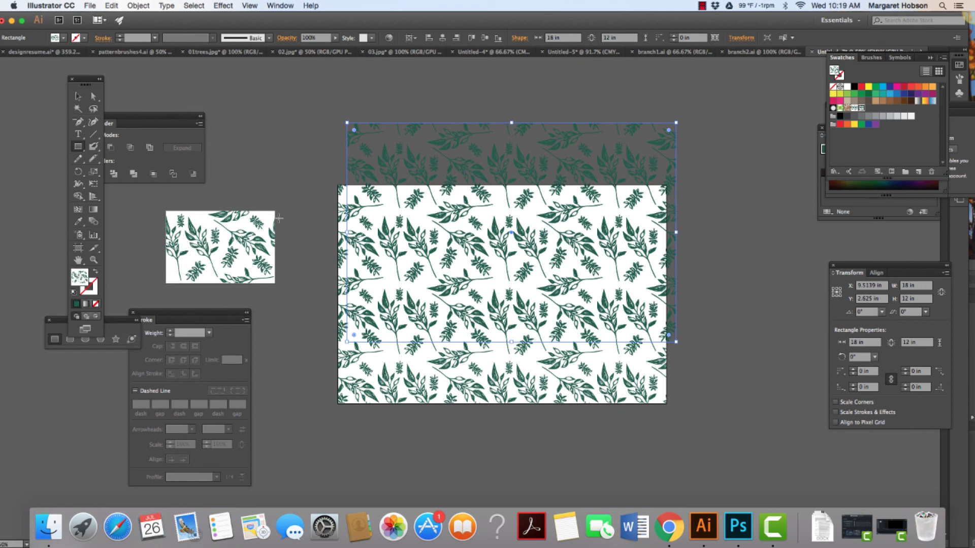
Fill the new rectangle with solid mint green #afefd8 and send it behind the leaf pattern
{"action": "double_click", "coordinate": [79, 277]}
{"action": "left_click_drag", "start_coordinate": [73, 110], "coordinate": [42, 97]}
{"action": "left_click", "coordinate": [266, 94]}
{"action": "left_click", "coordinate": [135, 5]}
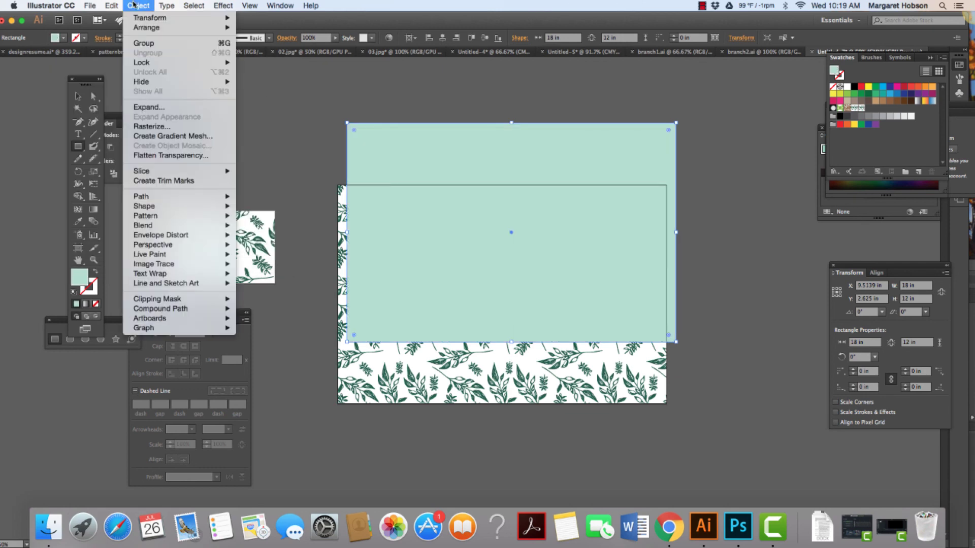
{"action": "mouse_move", "coordinate": [158, 28]}
{"action": "left_click", "coordinate": [272, 61]}
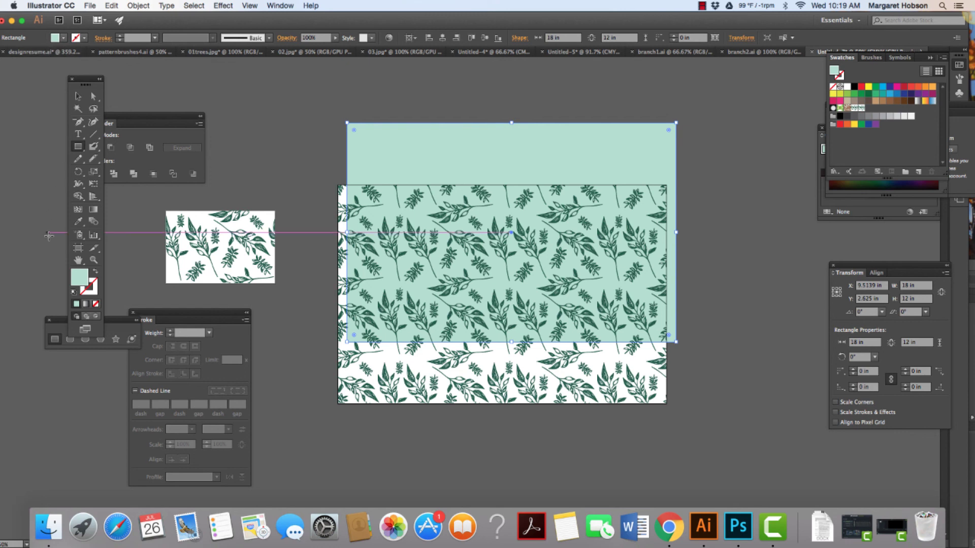
Lighten the background rectangle's fill to the paler mint #cfe8dc
{"action": "double_click", "coordinate": [80, 278]}
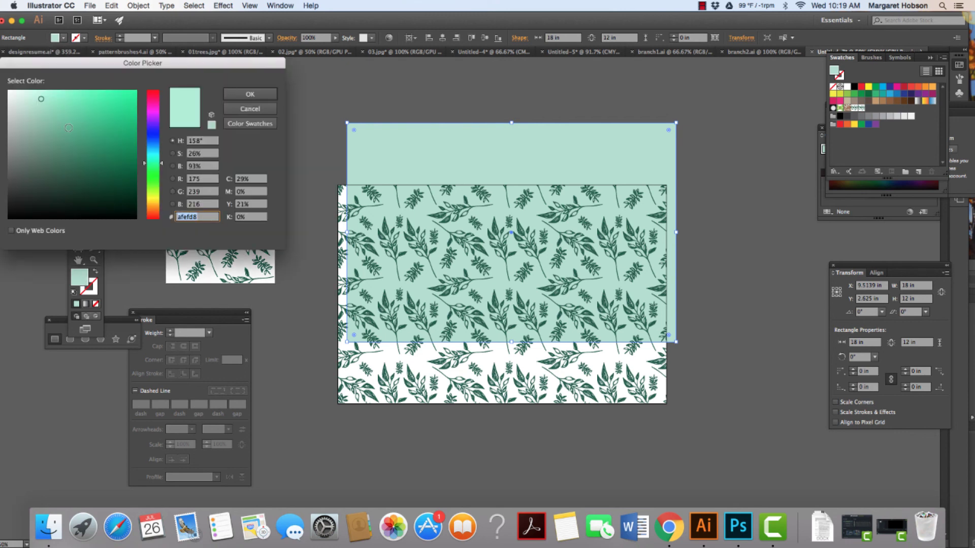
{"action": "type", "text": "cfe8dc"}
{"action": "left_click", "coordinate": [268, 94]}
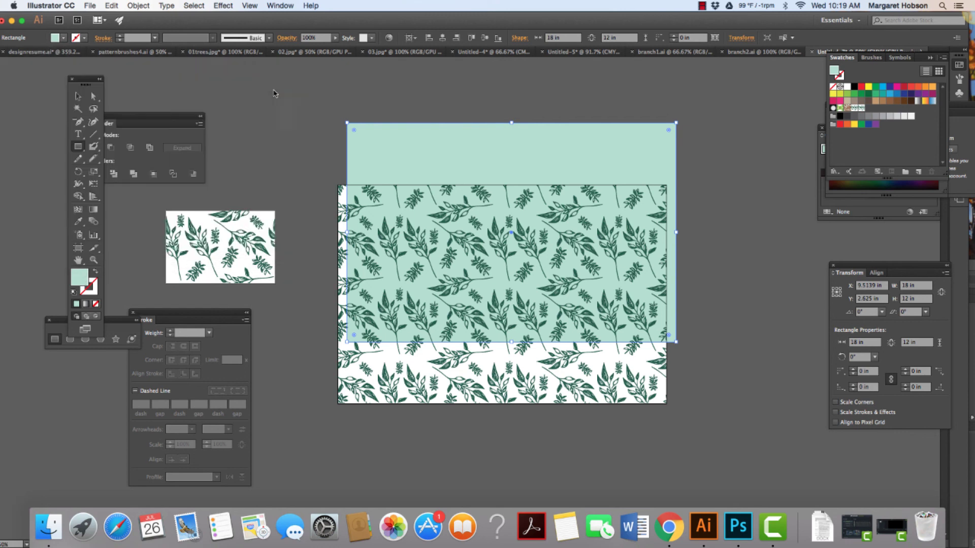
Move the pale mint rectangle onto the larger artboard so it lines up directly behind the pattern-filled rectangle
{"action": "left_click", "coordinate": [78, 96]}
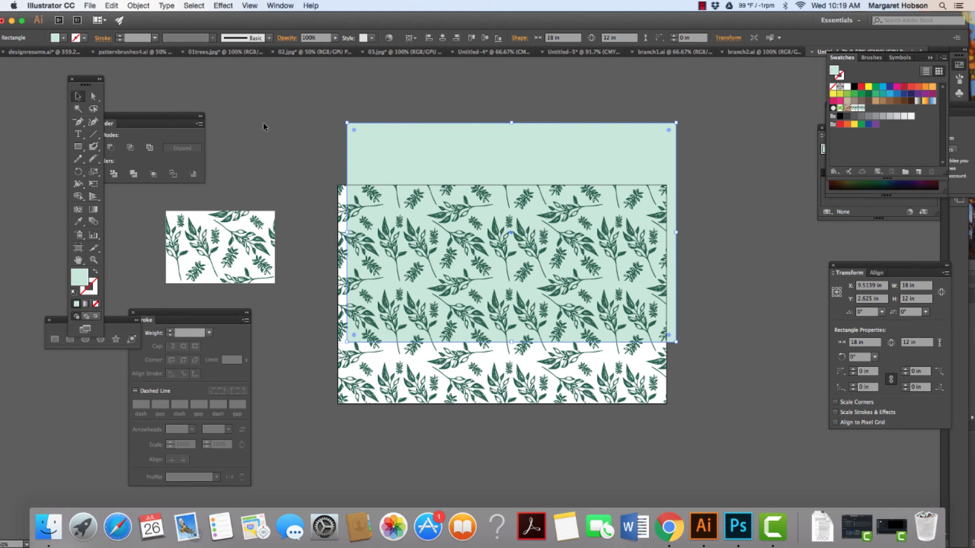
{"action": "left_click_drag", "start_coordinate": [424, 146], "coordinate": [442, 317]}
{"action": "left_click", "coordinate": [93, 259]}
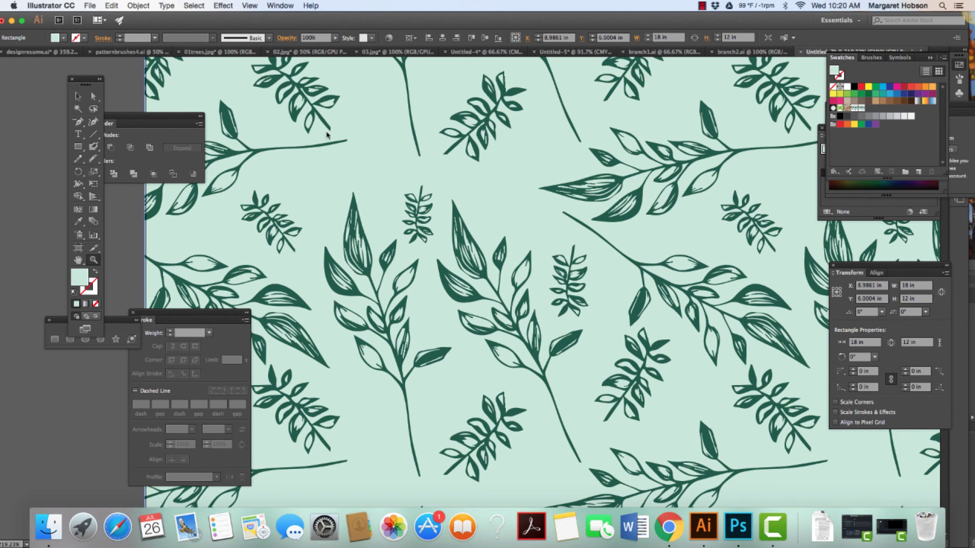
{"action": "left_click", "coordinate": [703, 5]}
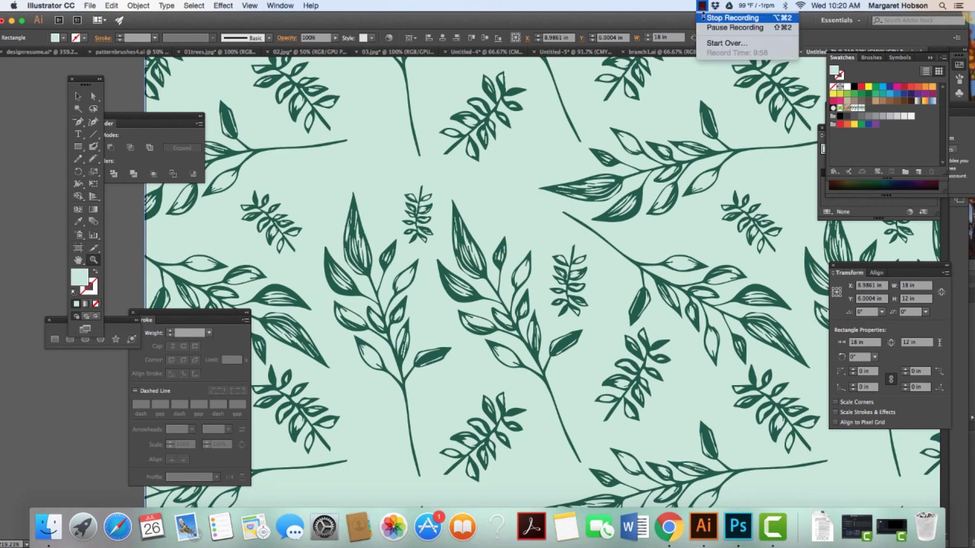